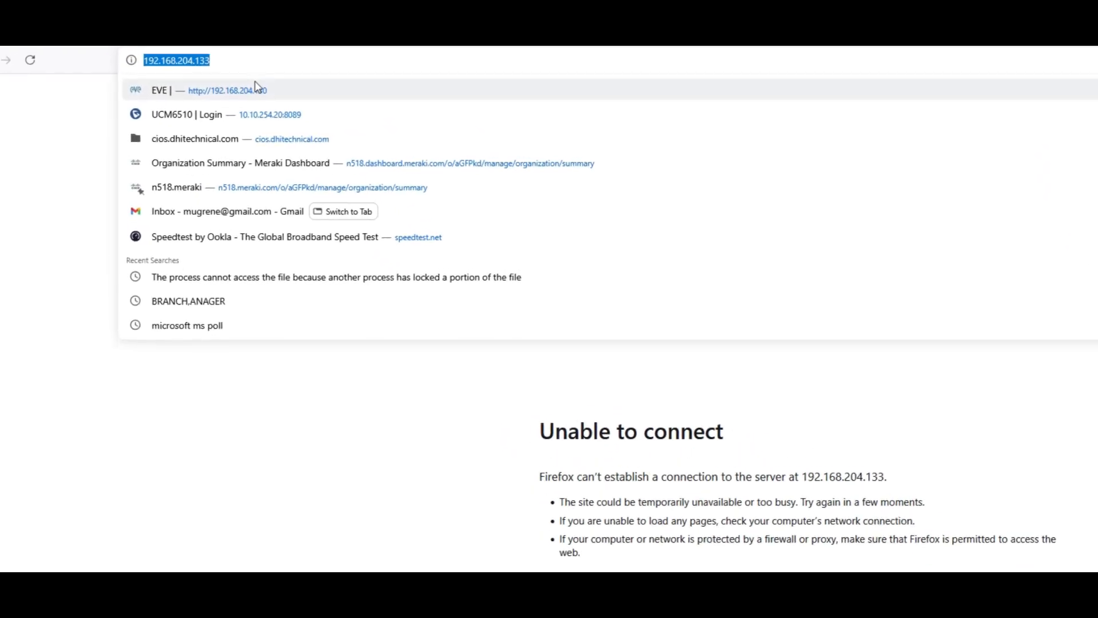
{"action": "left_click", "coordinate": [208, 57]}
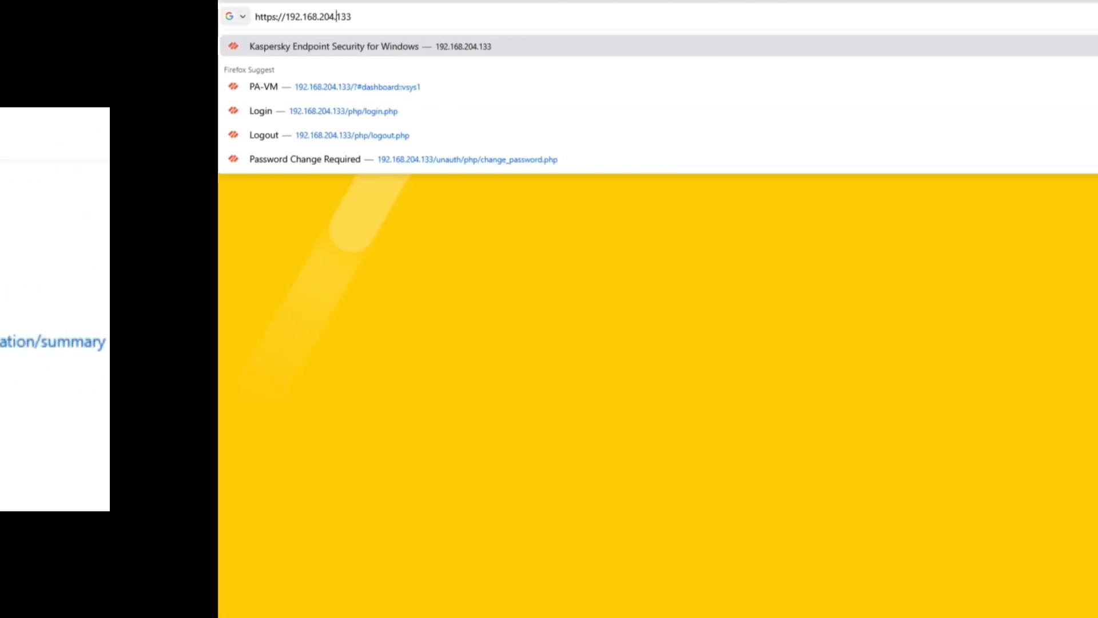
{"action": "key", "text": "Return"}
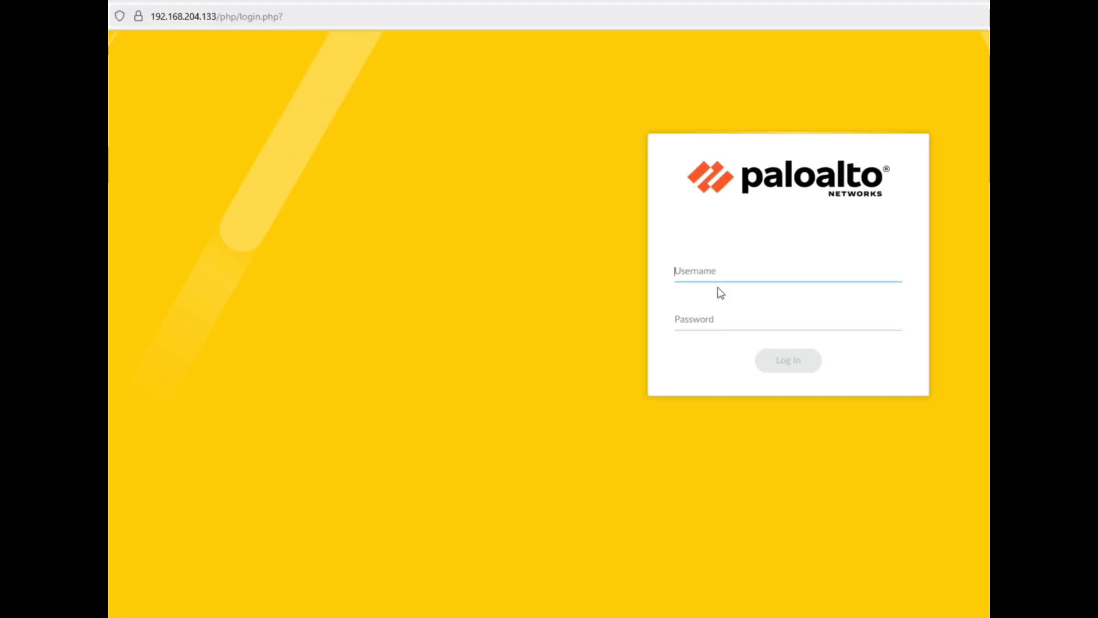
{"action": "left_click", "coordinate": [689, 269]}
{"action": "type", "text": "ad"}
{"action": "type", "text": "••"}
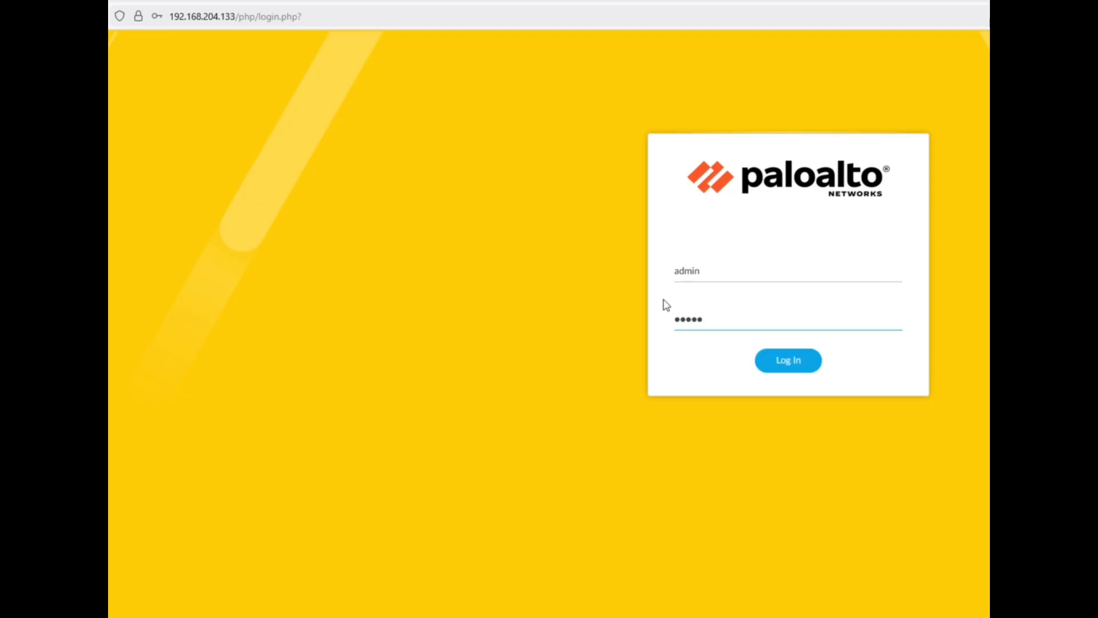
Step: Reveal the password to check the credentials, then log in
{"action": "right_click", "coordinate": [771, 318]}
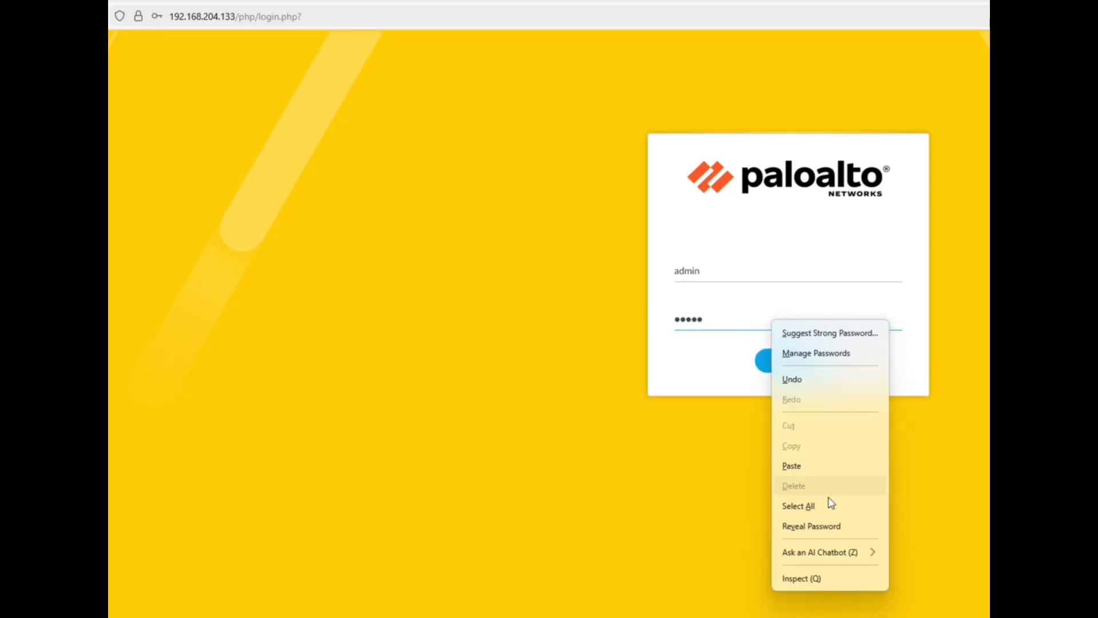
{"action": "left_click", "coordinate": [807, 524]}
{"action": "left_click_drag", "start_coordinate": [699, 319], "coordinate": [675, 319]}
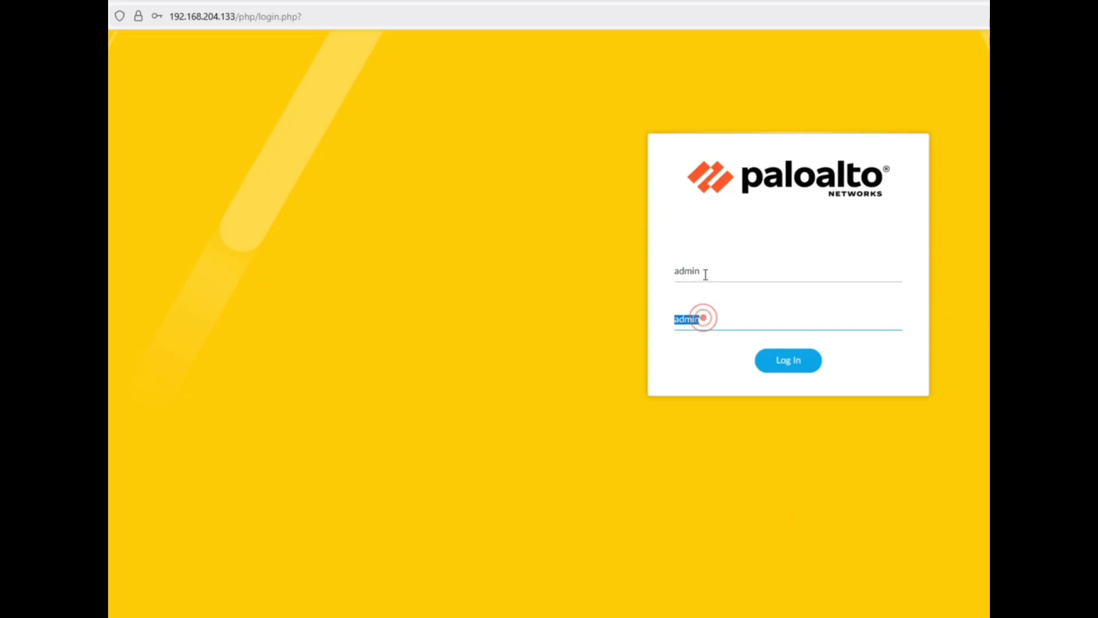
{"action": "left_click_drag", "start_coordinate": [710, 270], "coordinate": [677, 271]}
{"action": "left_click", "coordinate": [758, 246]}
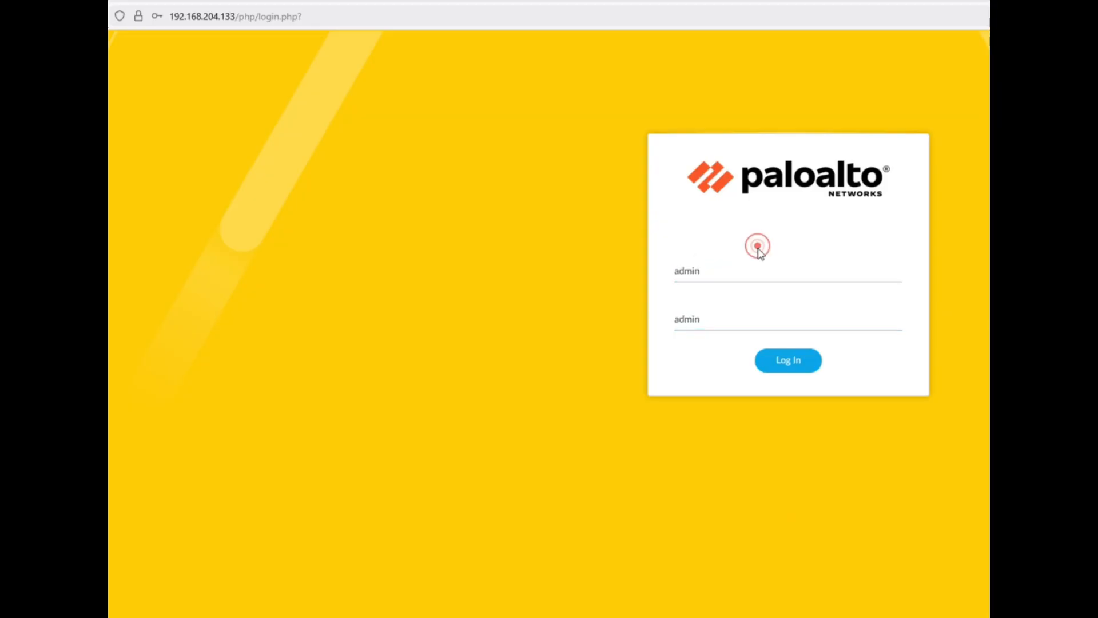
{"action": "left_click", "coordinate": [789, 369]}
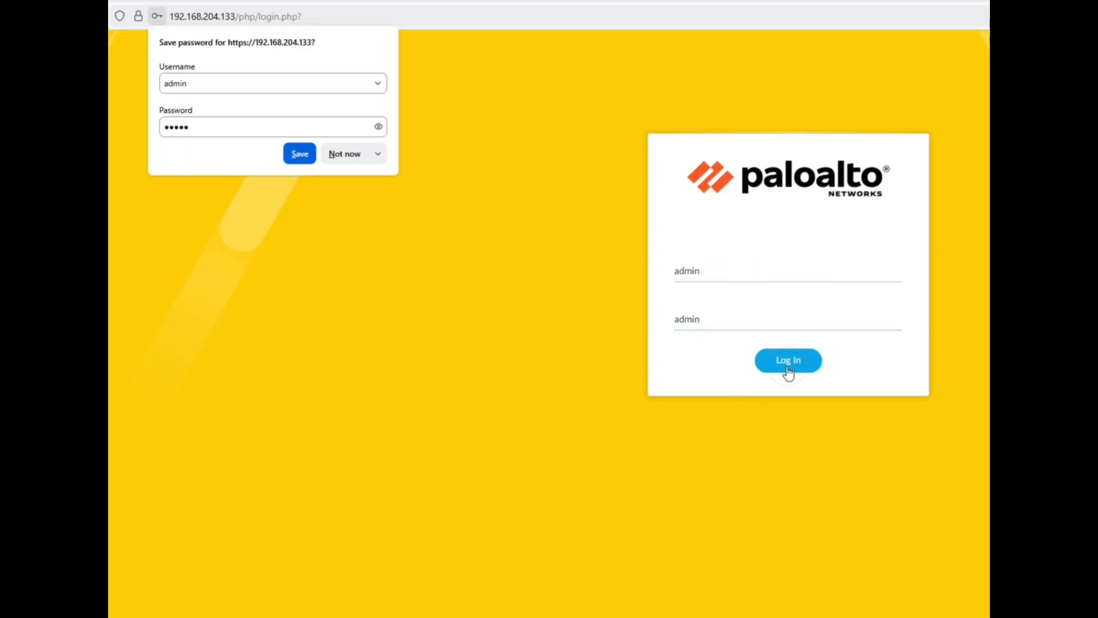
Step: Decline the browser's save prompt and fill in the old, new and confirmation passwords
{"action": "left_click", "coordinate": [347, 154]}
{"action": "left_click", "coordinate": [349, 154]}
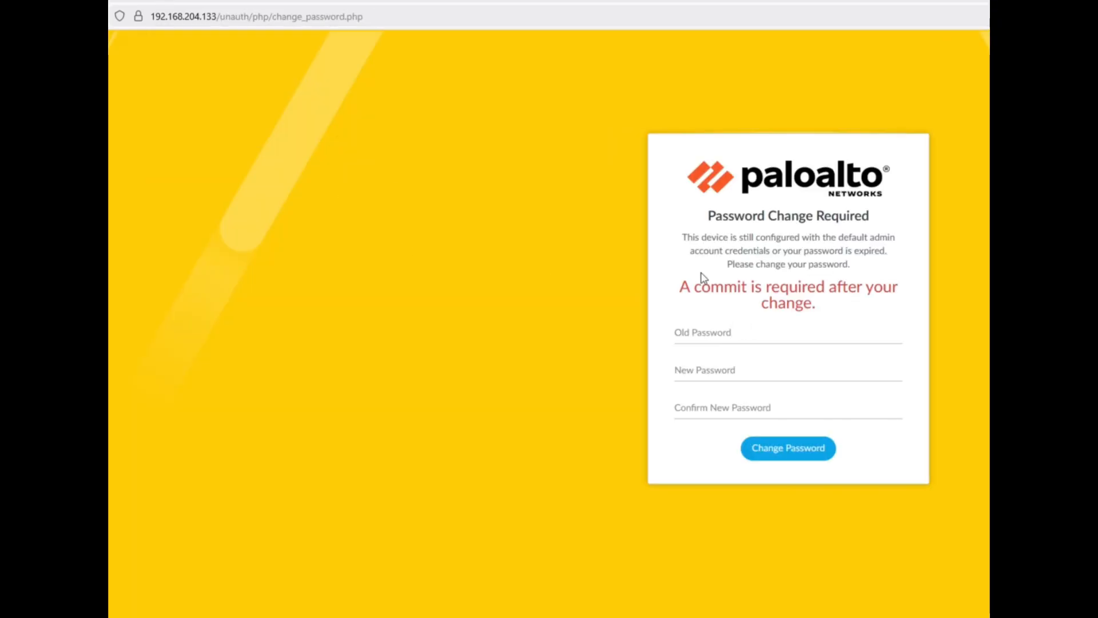
{"action": "left_click", "coordinate": [691, 336]}
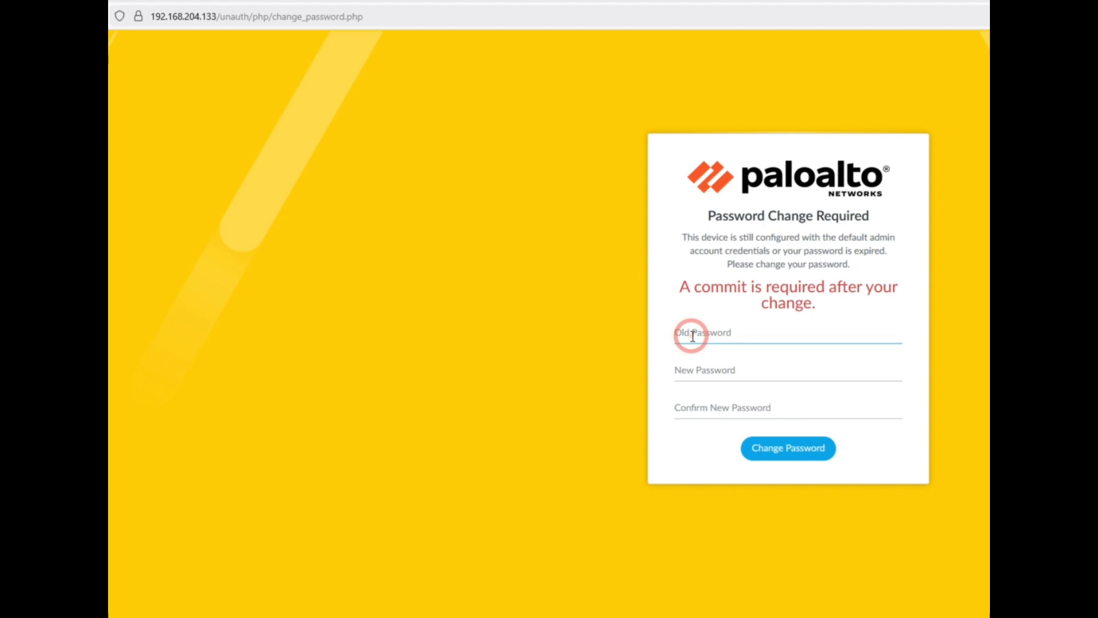
{"action": "type", "text": "a"}
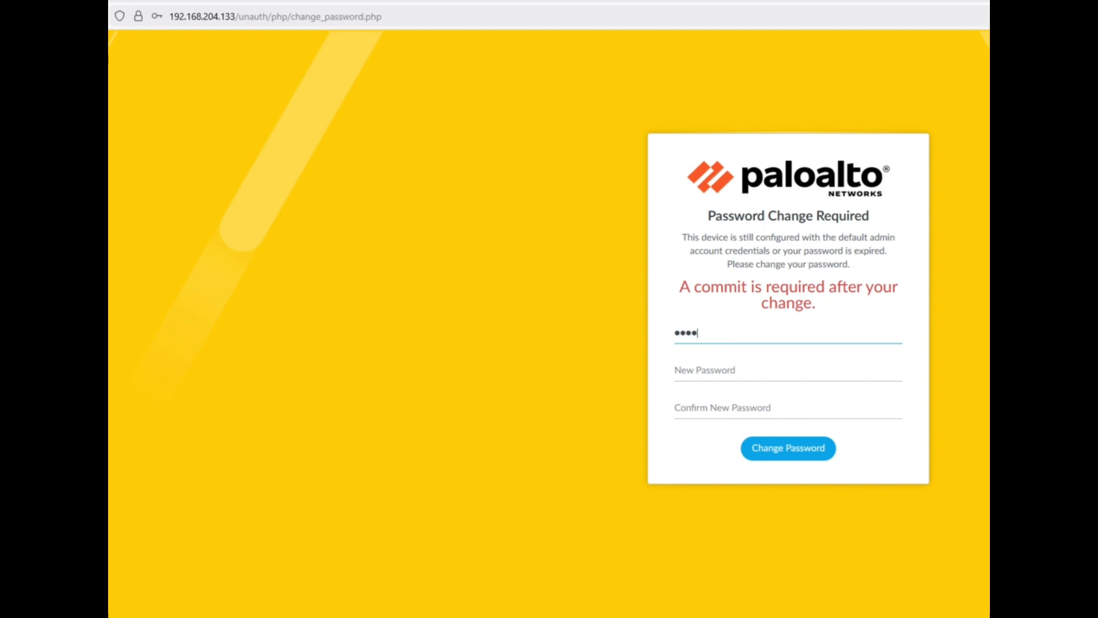
{"action": "key", "text": "BackSpace"}
{"action": "key", "text": "BackSpace"}
{"action": "key", "text": "BackSpace"}
{"action": "key", "text": "BackSpace"}
{"action": "type", "text": "a"}
{"action": "key", "text": "Tab"}
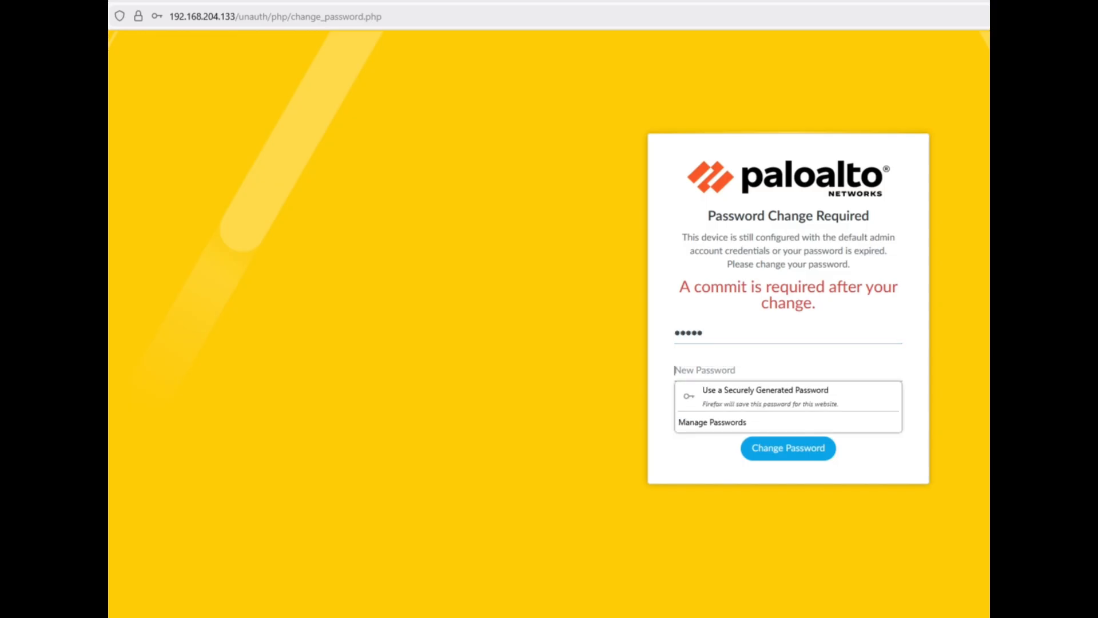
{"action": "type", "text": "a"}
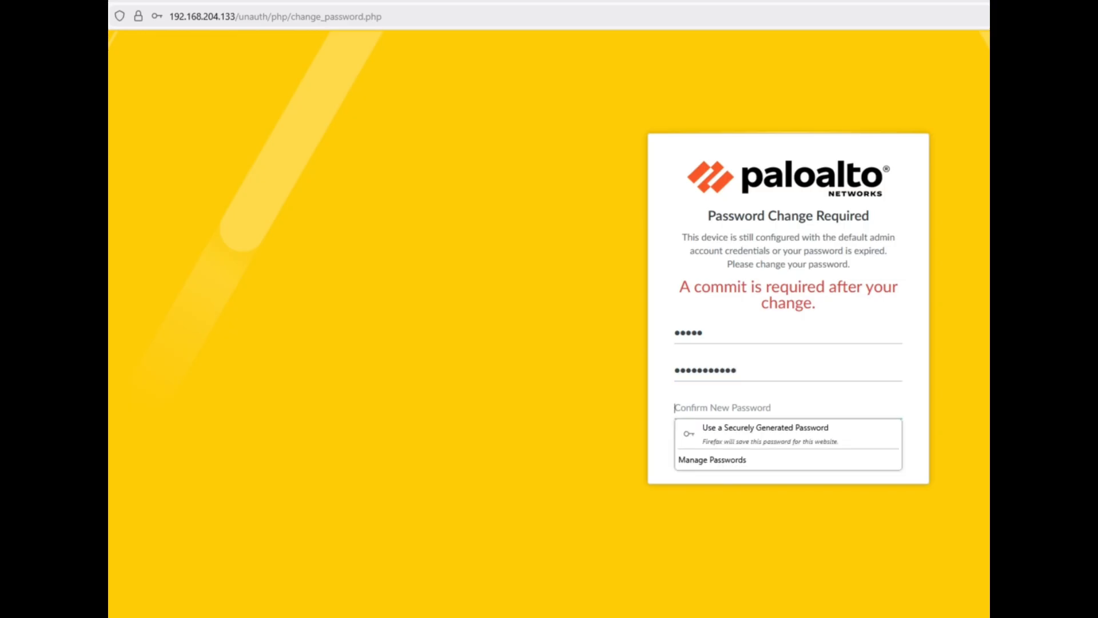
{"action": "type", "text": "aaaaa"}
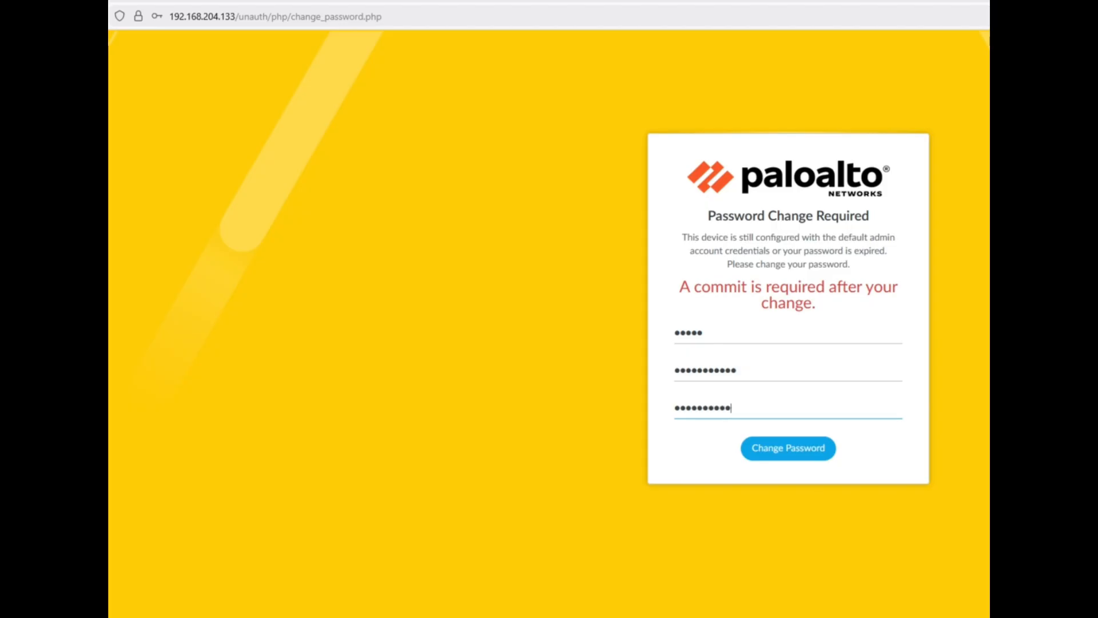
Step: Reveal and compare the three password fields, then submit the password change
{"action": "right_click", "coordinate": [729, 334]}
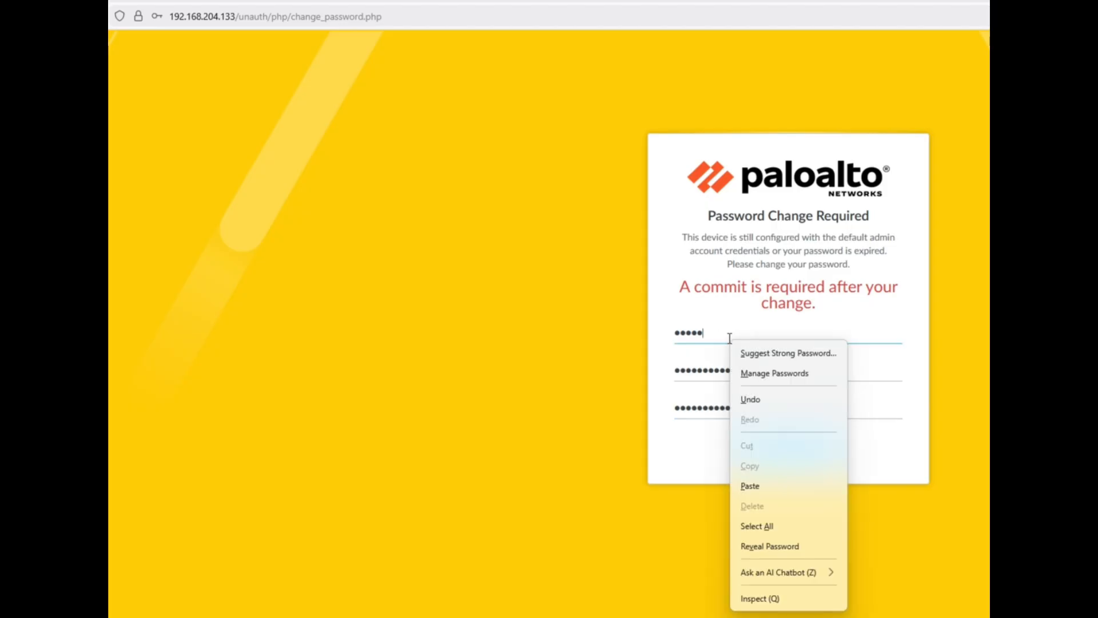
{"action": "left_click", "coordinate": [778, 546]}
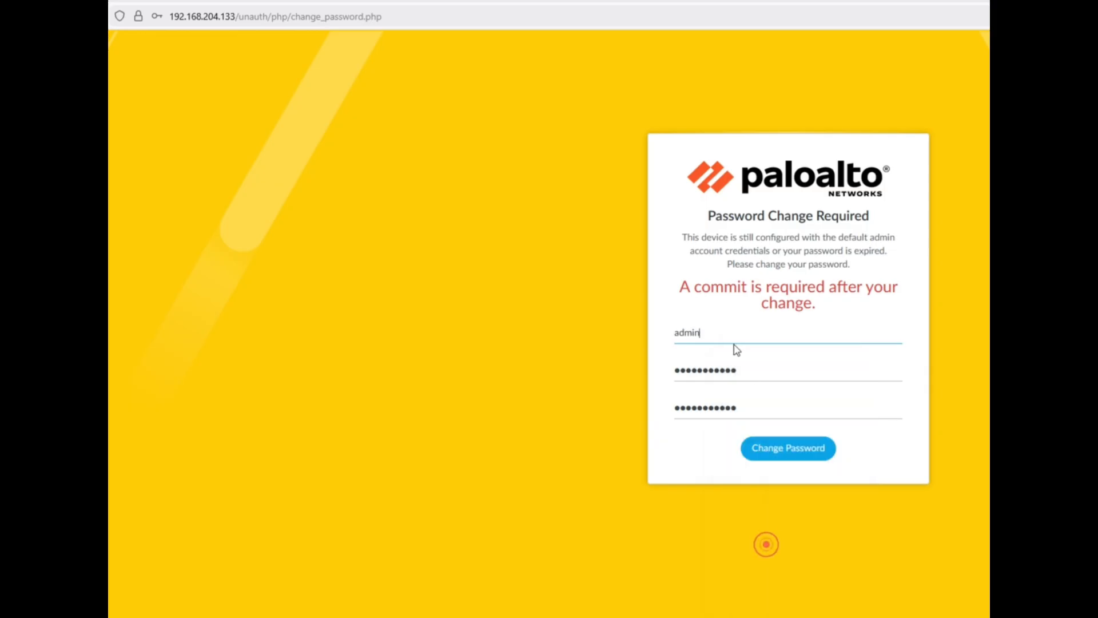
{"action": "right_click", "coordinate": [771, 375]}
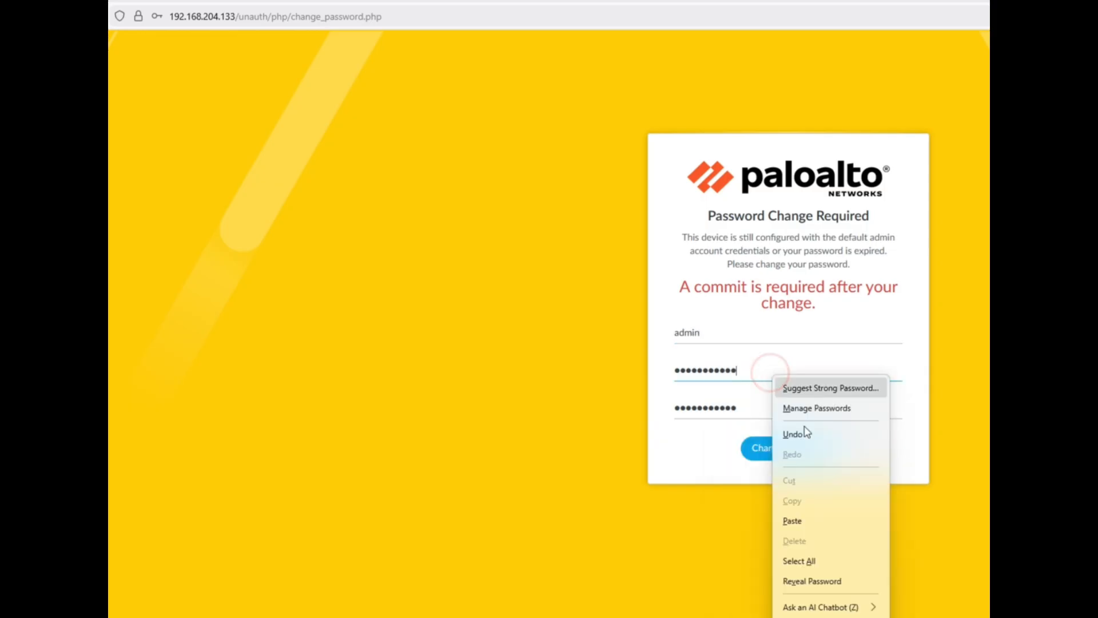
{"action": "left_click", "coordinate": [814, 581]}
{"action": "left_click_drag", "start_coordinate": [740, 370], "coordinate": [657, 377]}
{"action": "right_click", "coordinate": [763, 407]}
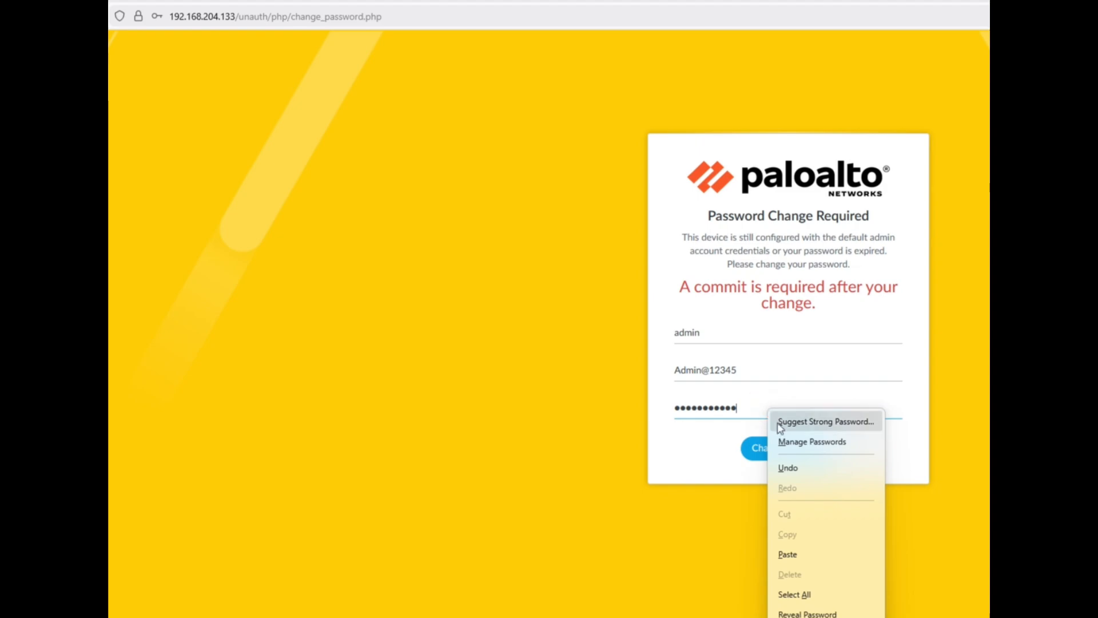
{"action": "left_click", "coordinate": [813, 612]}
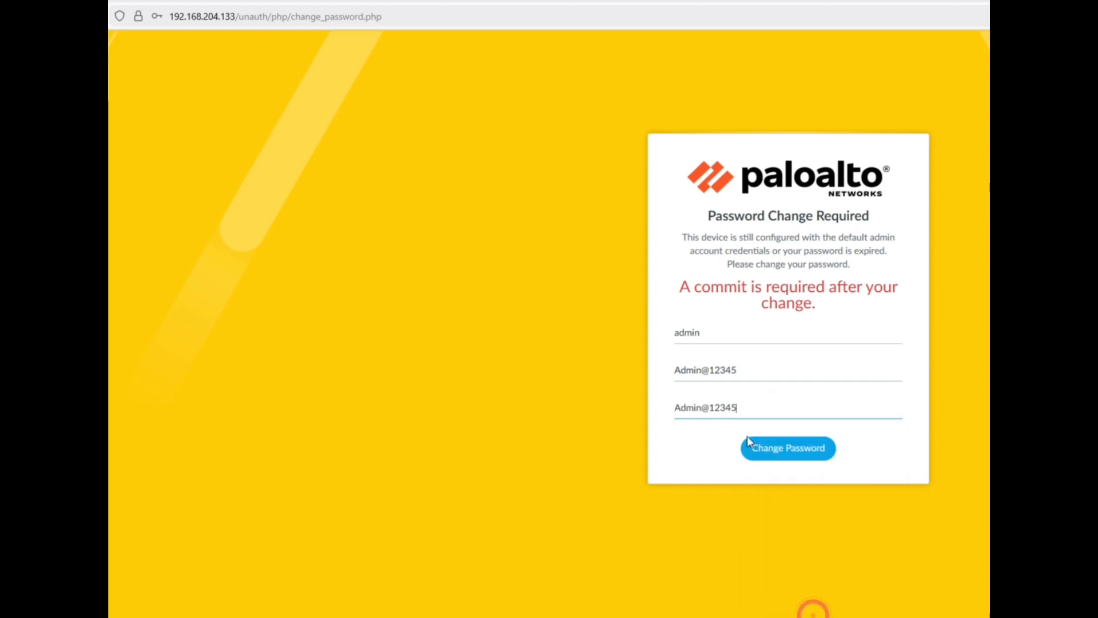
{"action": "left_click_drag", "start_coordinate": [743, 407], "coordinate": [655, 411]}
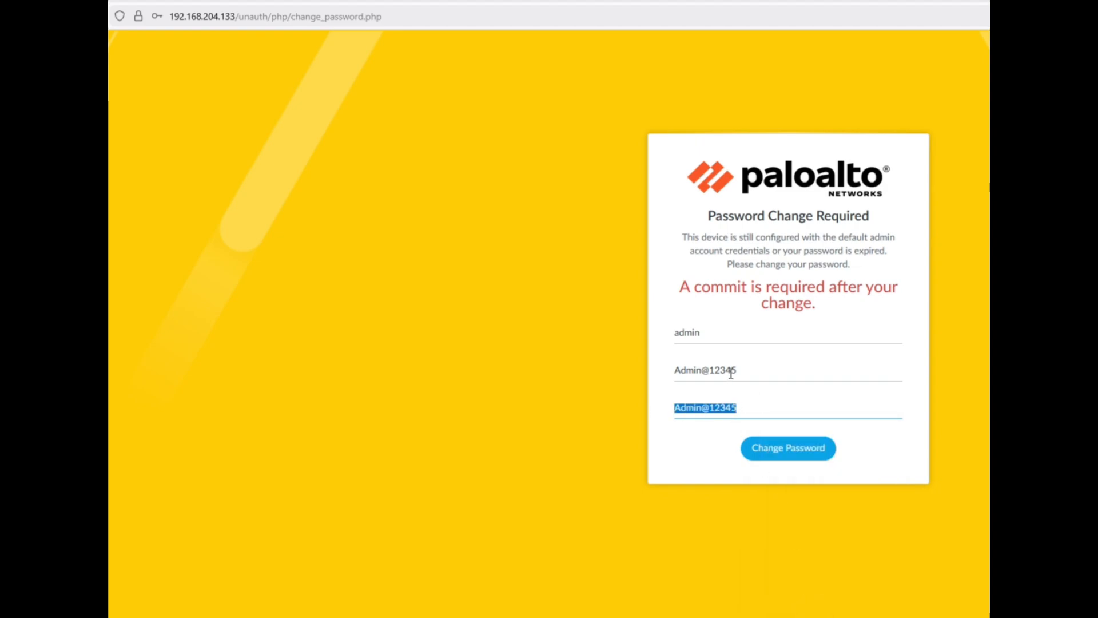
{"action": "left_click_drag", "start_coordinate": [739, 369], "coordinate": [652, 378]}
{"action": "left_click_drag", "start_coordinate": [711, 332], "coordinate": [659, 338]}
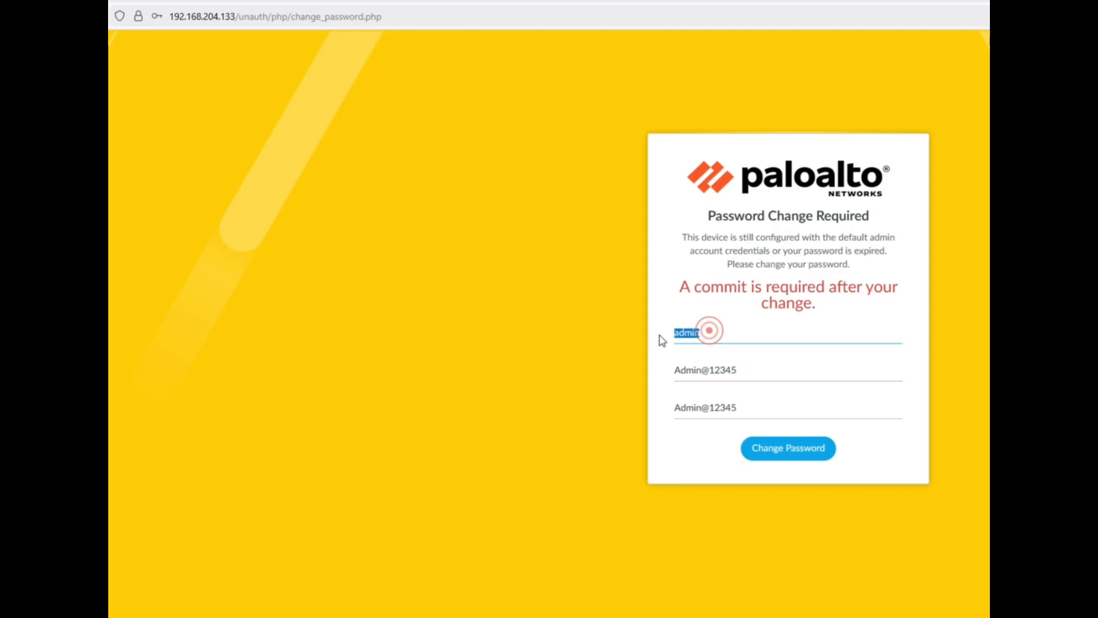
{"action": "left_click_drag", "start_coordinate": [682, 286], "coordinate": [834, 301]}
{"action": "left_click", "coordinate": [850, 315]}
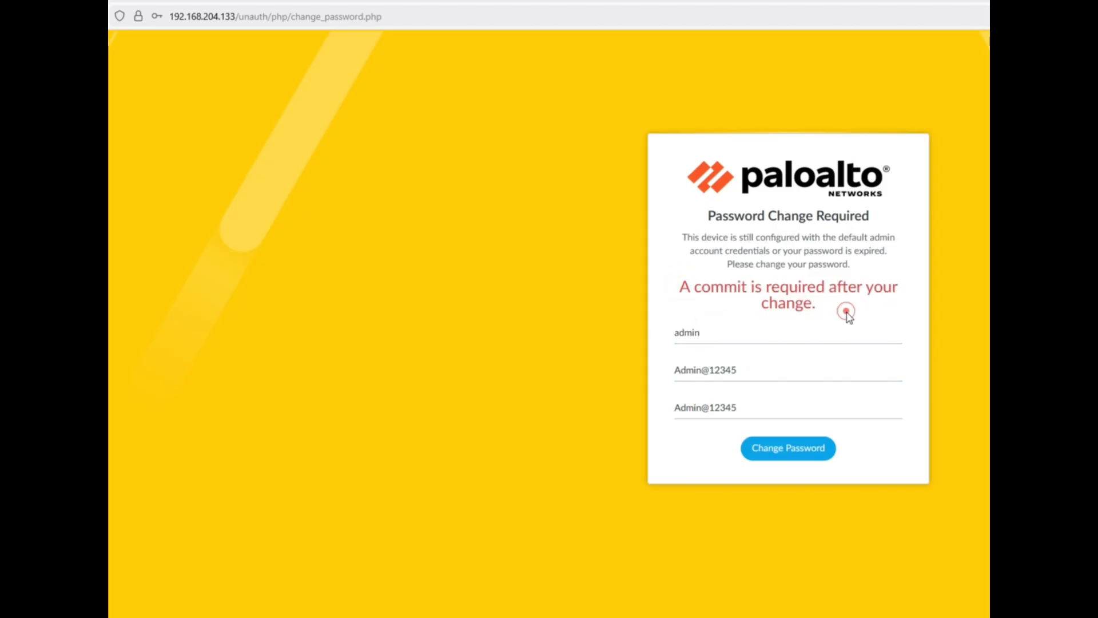
{"action": "left_click", "coordinate": [789, 449]}
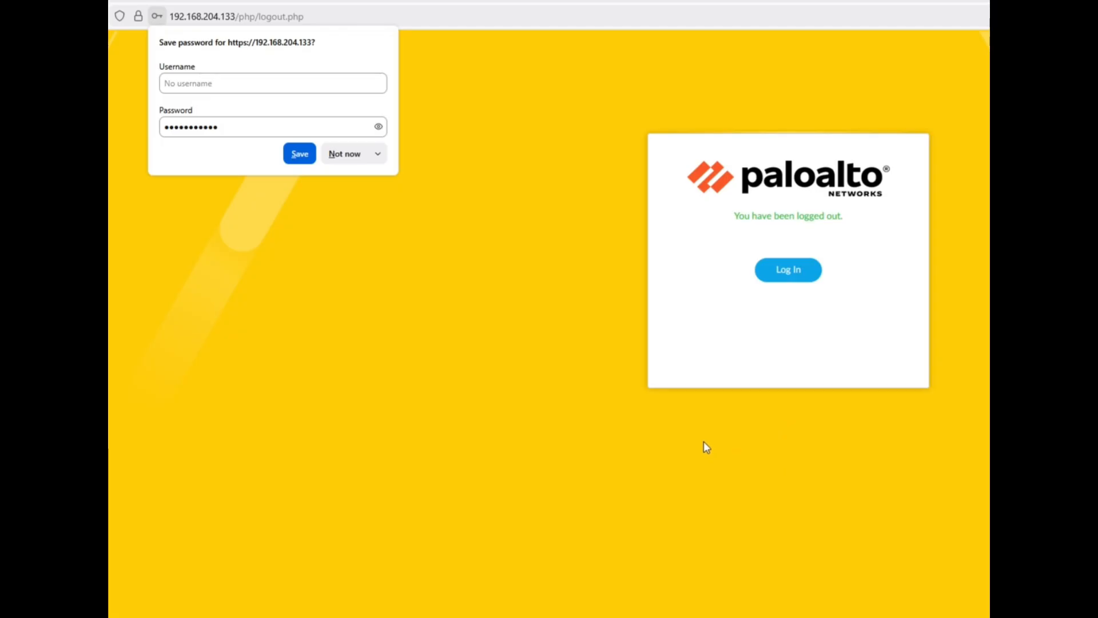
Step: Decline saving the password and enter the admin username and new password at the login form
{"action": "left_click", "coordinate": [347, 159]}
{"action": "left_click", "coordinate": [789, 269]}
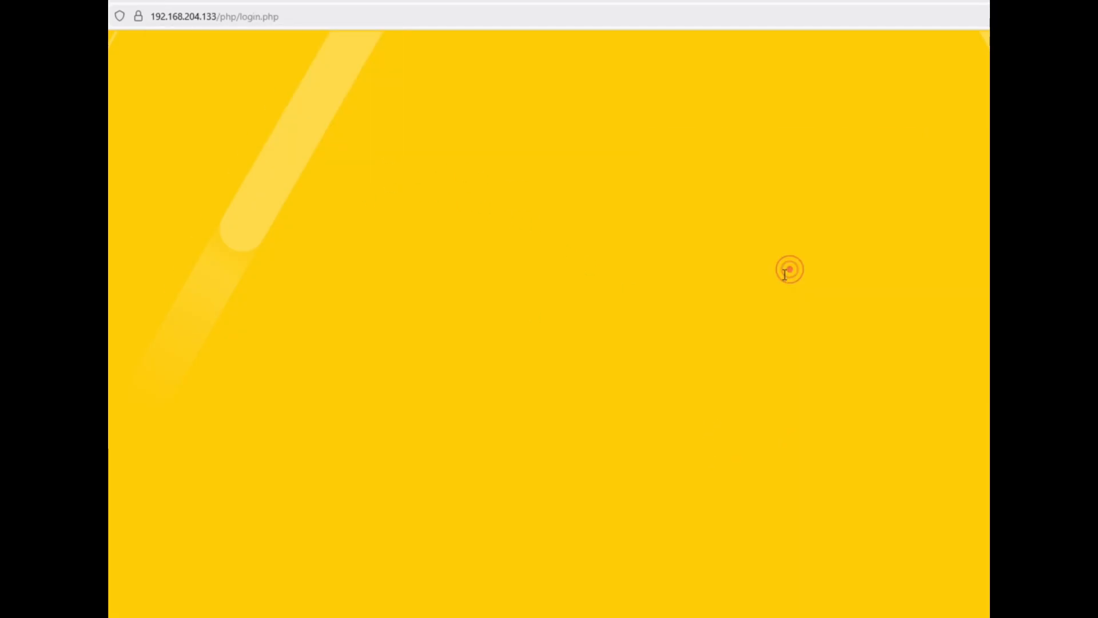
{"action": "left_click", "coordinate": [769, 274]}
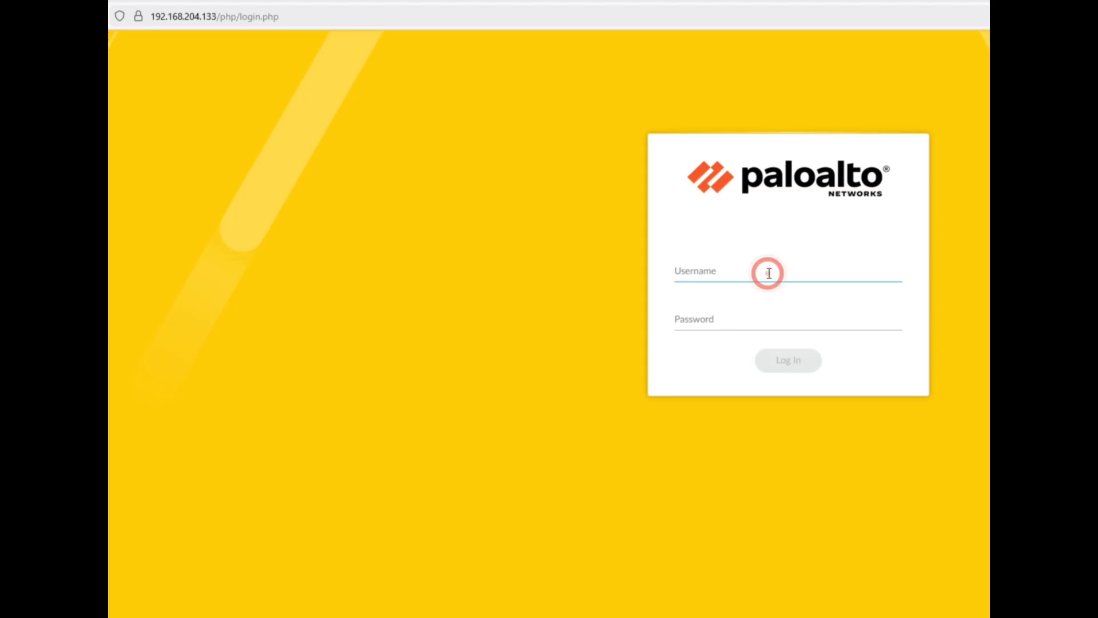
{"action": "type", "text": "admin"}
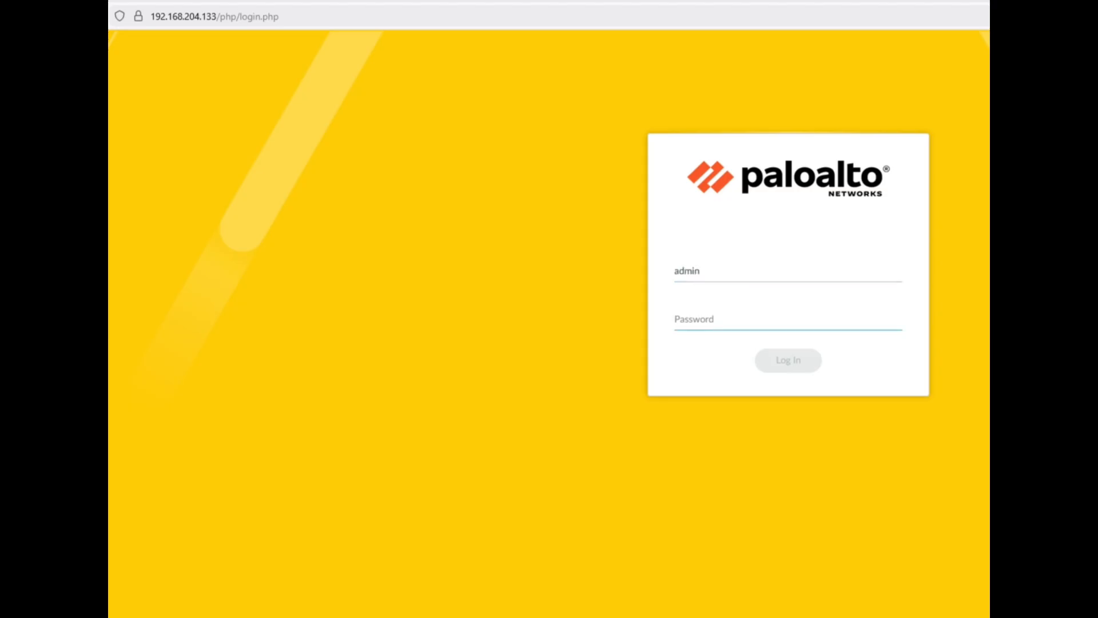
{"action": "type", "text": "adm"}
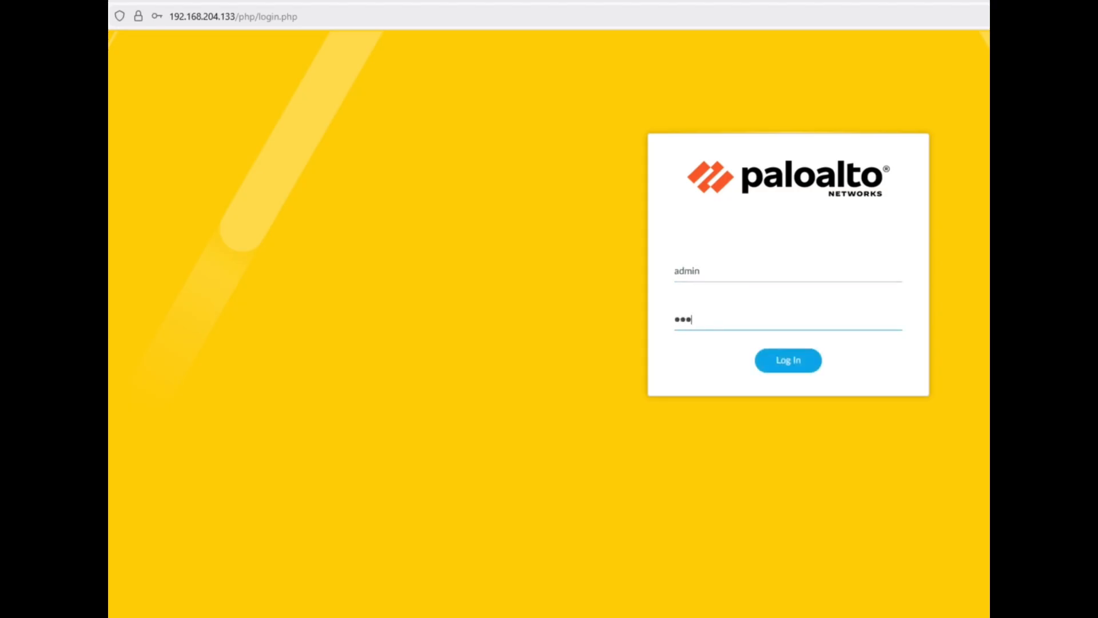
{"action": "type", "text": "••••••"}
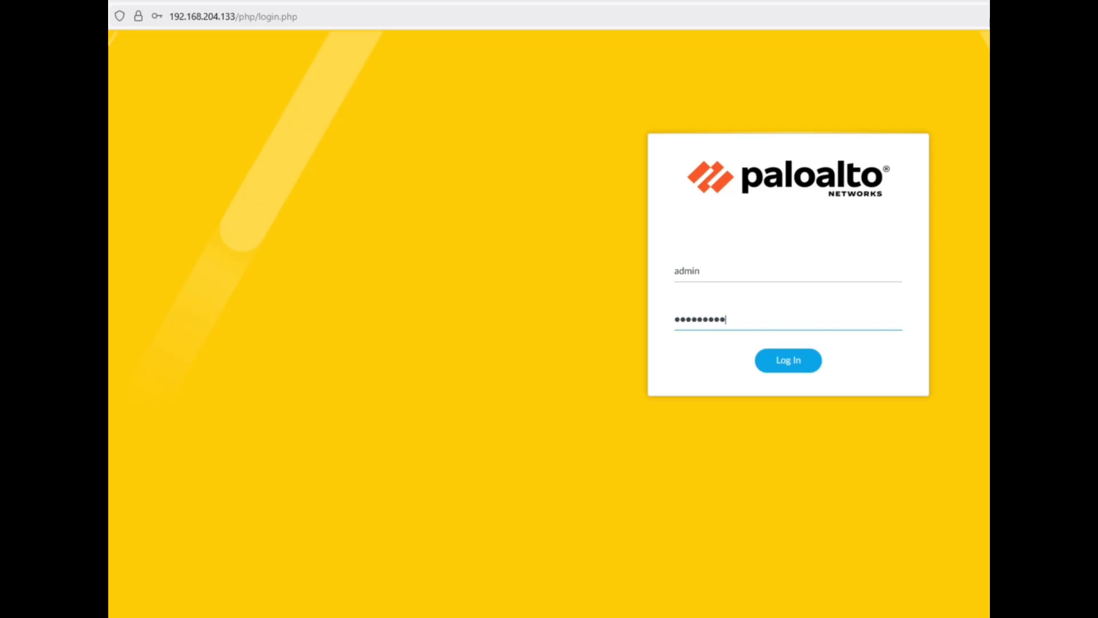
Step: Reveal the password to verify it, sign in, and decline saving the login
{"action": "right_click", "coordinate": [835, 323]}
{"action": "left_click", "coordinate": [852, 529]}
{"action": "left_click_drag", "start_coordinate": [744, 318], "coordinate": [643, 324]}
{"action": "left_click", "coordinate": [694, 337]}
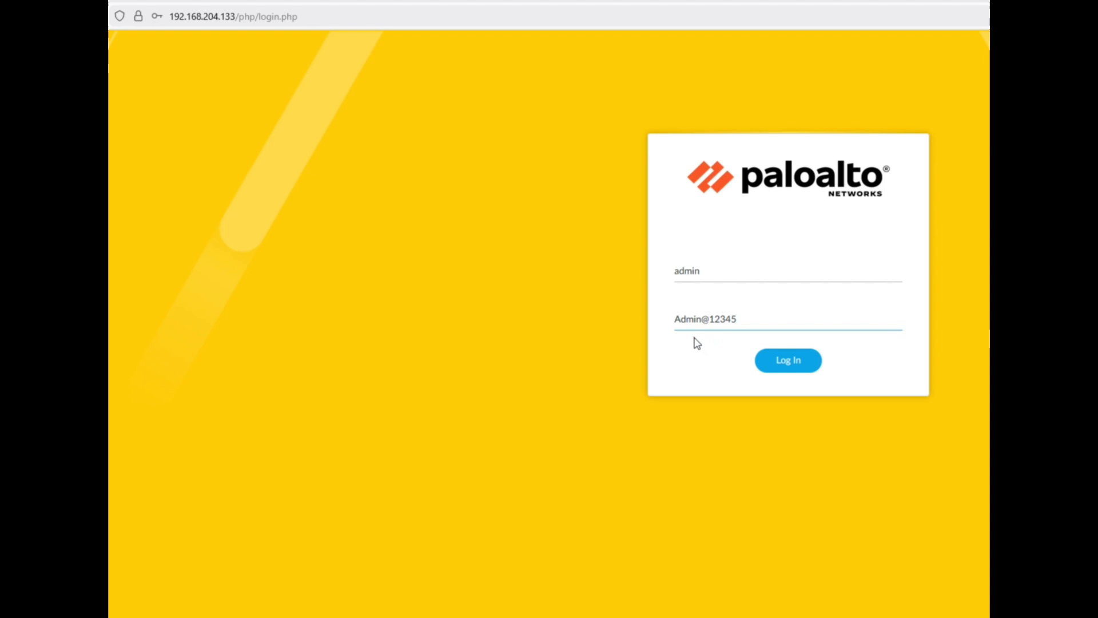
{"action": "left_click", "coordinate": [789, 362]}
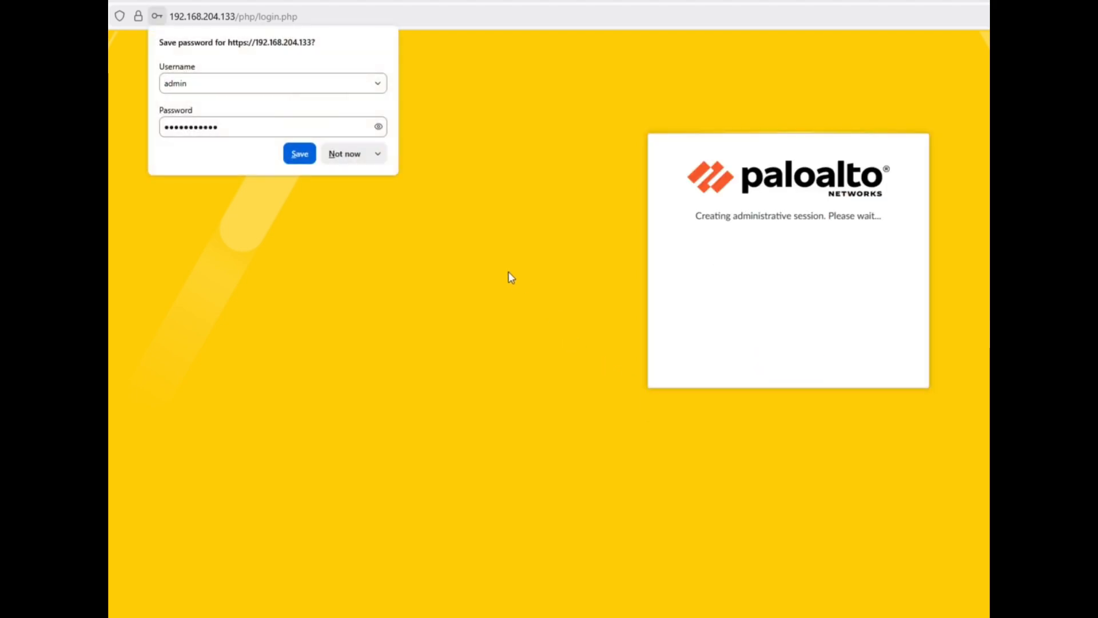
{"action": "left_click", "coordinate": [360, 159]}
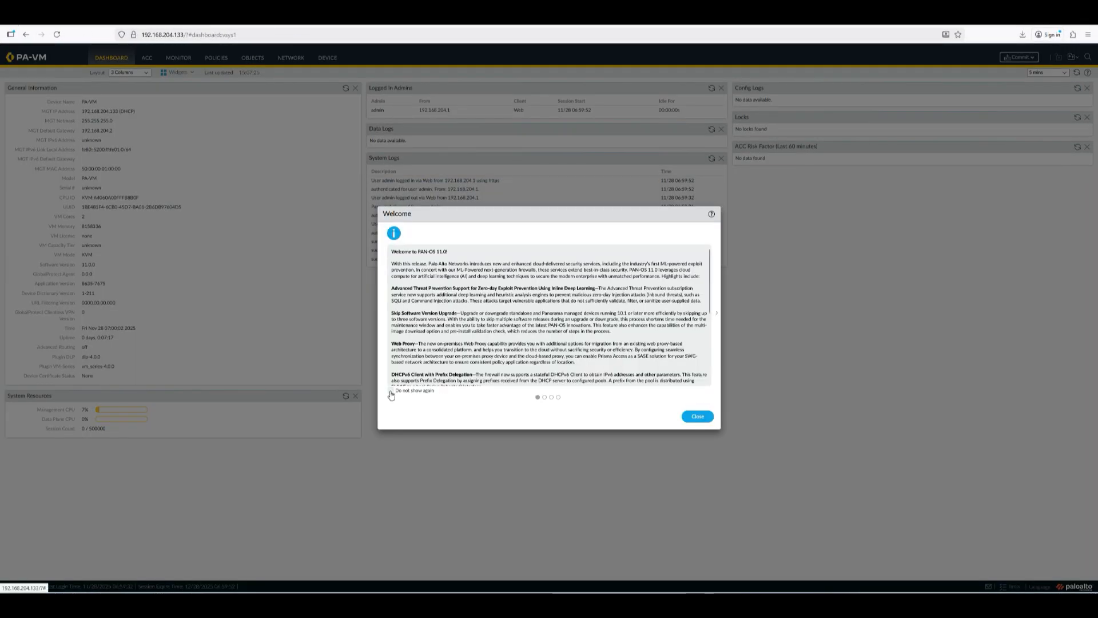
Step: Mark all three Palo Alto notices 'Do not show again', close them, and choose Remind Me Later for telemetry
{"action": "left_click", "coordinate": [545, 397]}
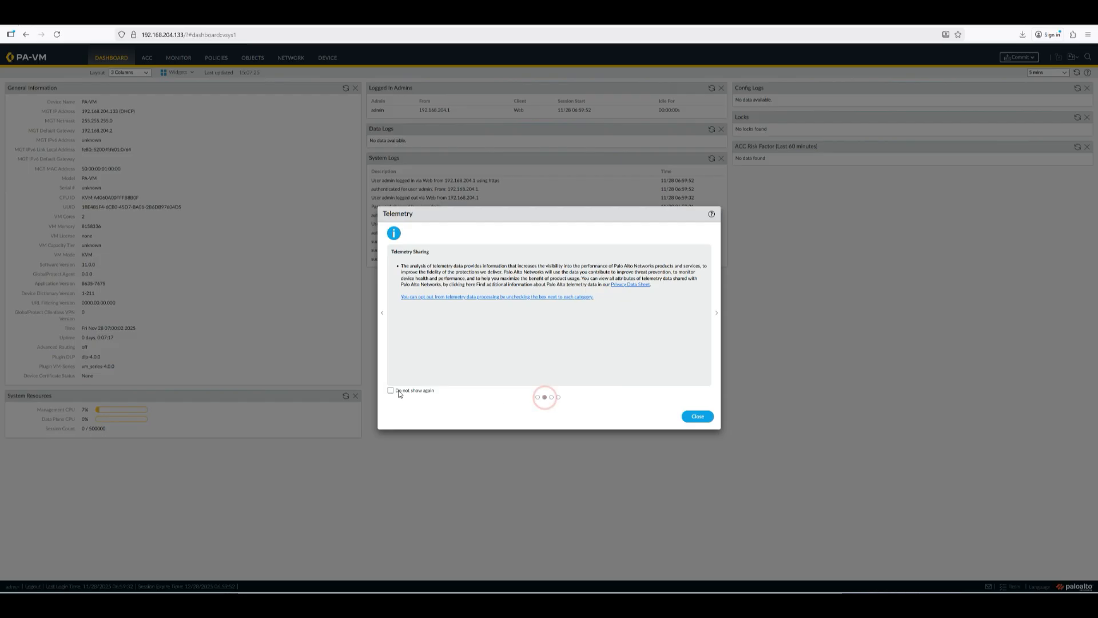
{"action": "left_click", "coordinate": [392, 390]}
{"action": "left_click", "coordinate": [551, 397]}
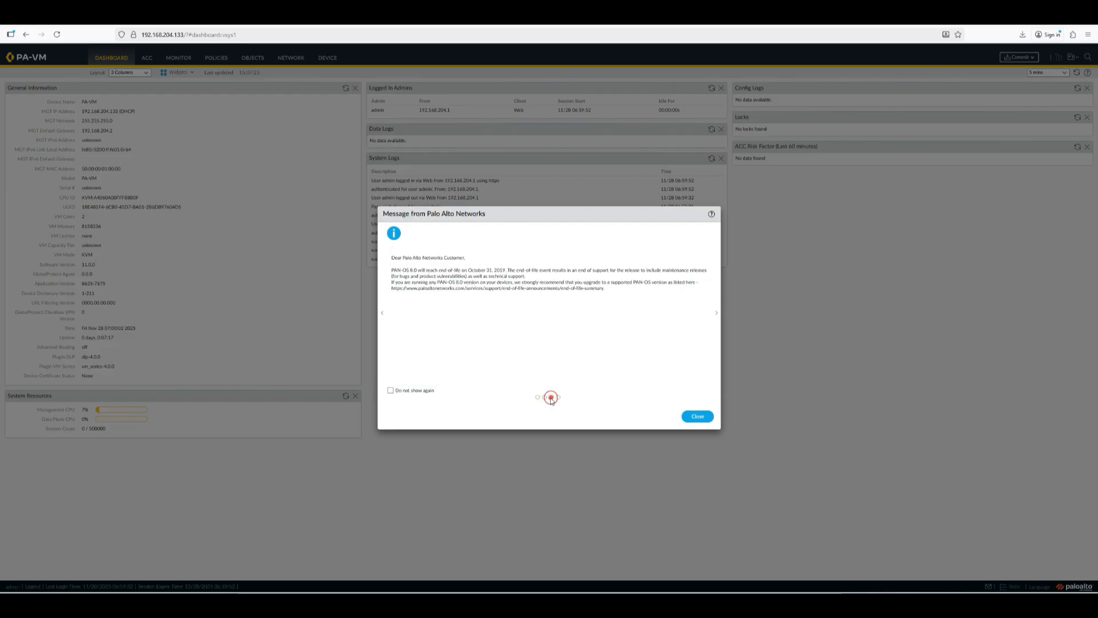
{"action": "left_click", "coordinate": [390, 390]}
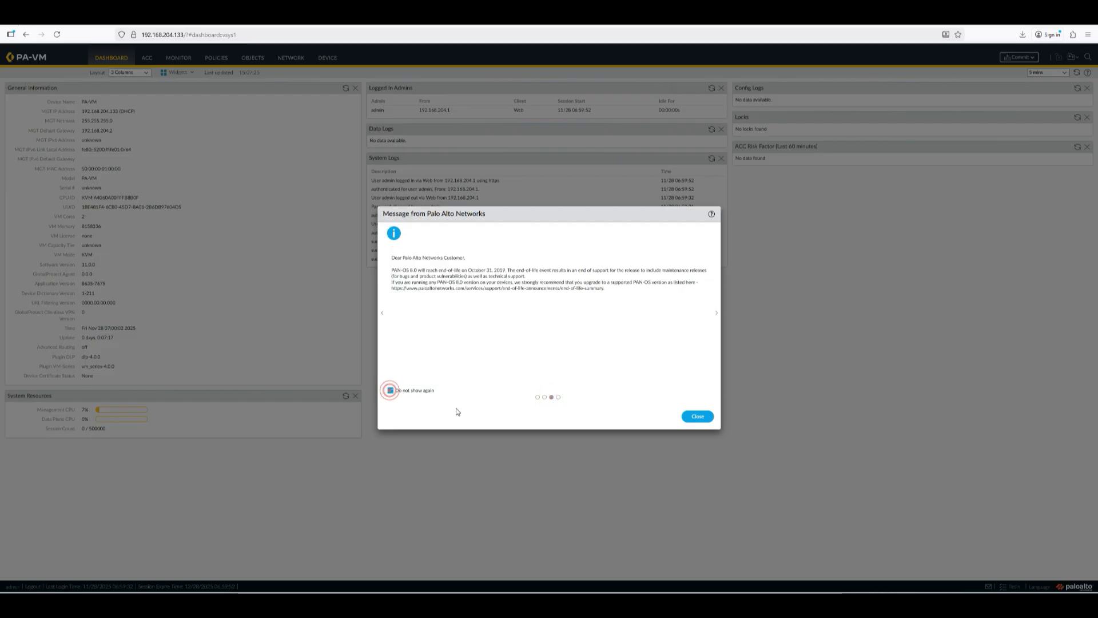
{"action": "left_click", "coordinate": [558, 397]}
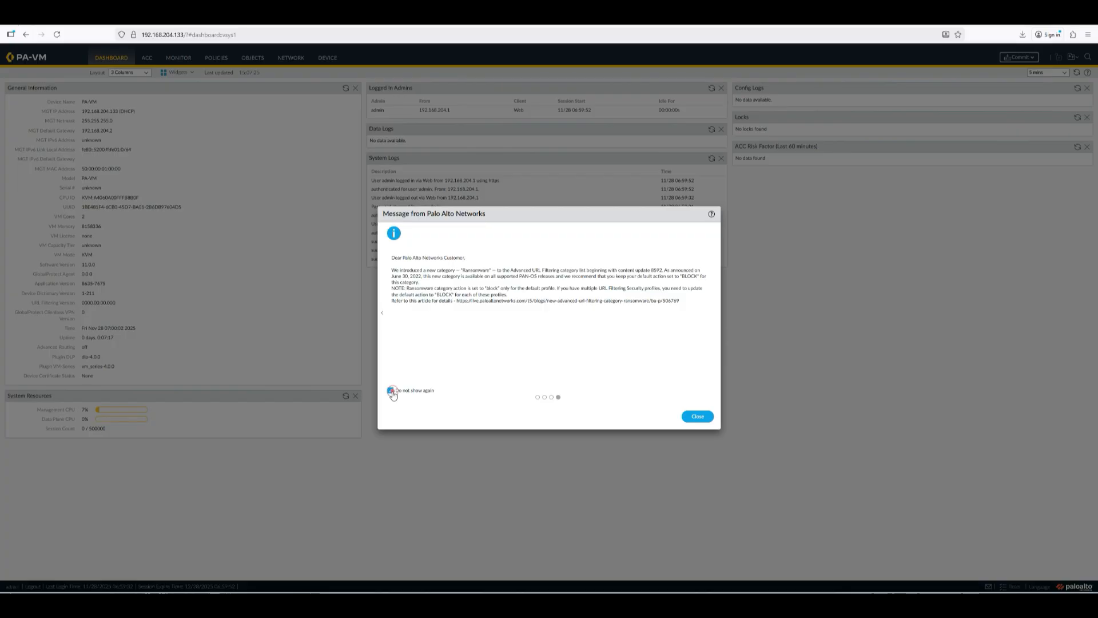
{"action": "left_click", "coordinate": [390, 390]}
{"action": "left_click", "coordinate": [697, 416]}
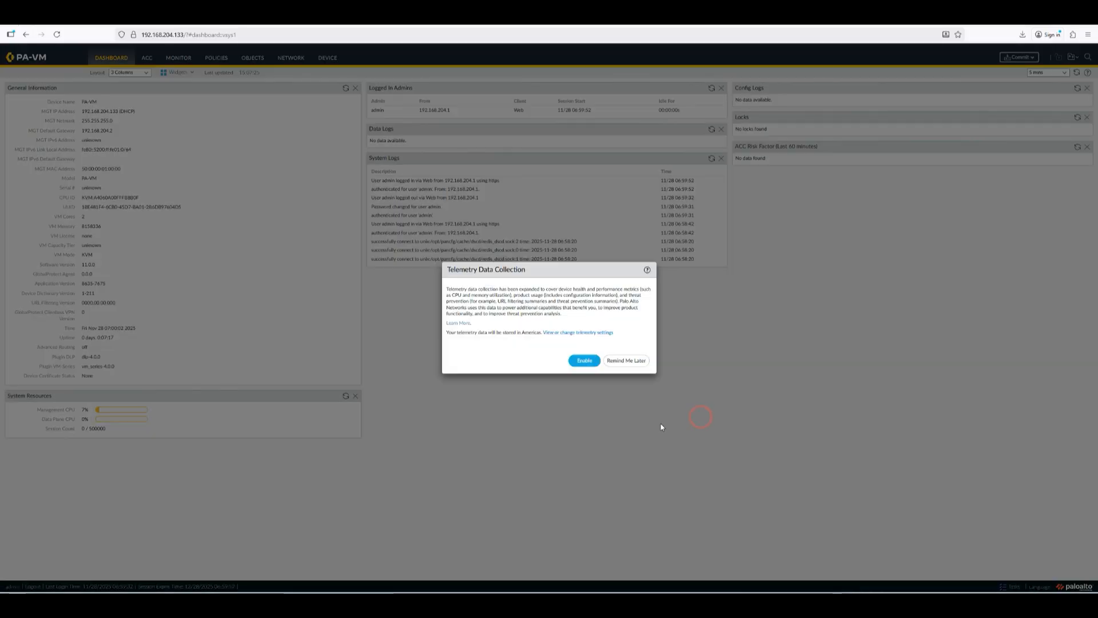
{"action": "left_click", "coordinate": [628, 361]}
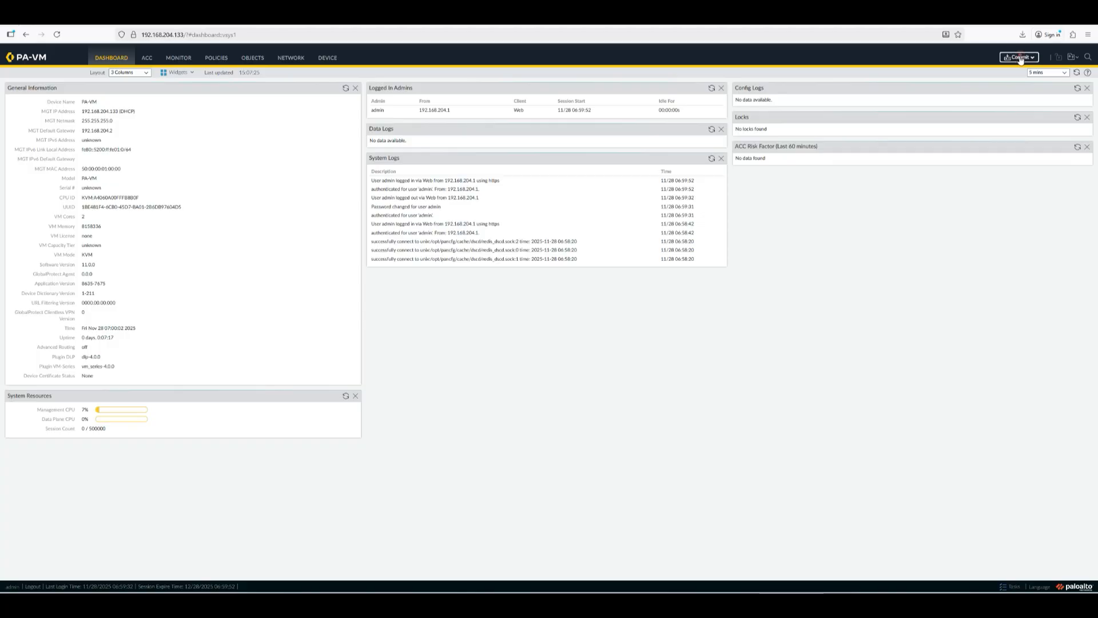
Step: Commit all pending changes and close the status once 'Configuration committed successfully' appears
{"action": "left_click", "coordinate": [979, 73]}
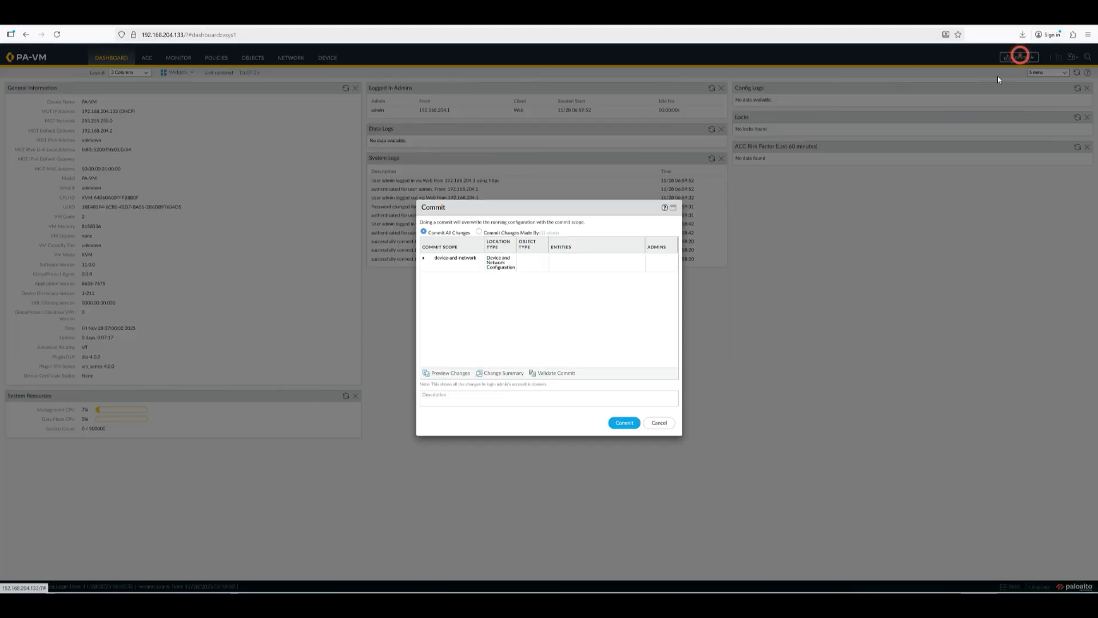
{"action": "left_click", "coordinate": [624, 422]}
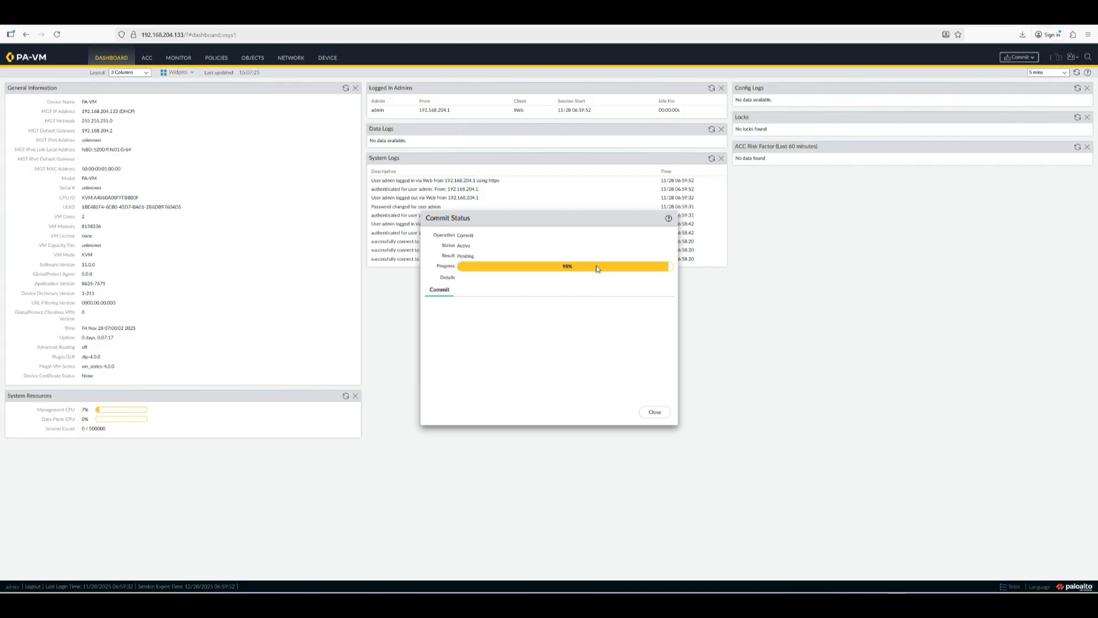
{"action": "left_click", "coordinate": [566, 266]}
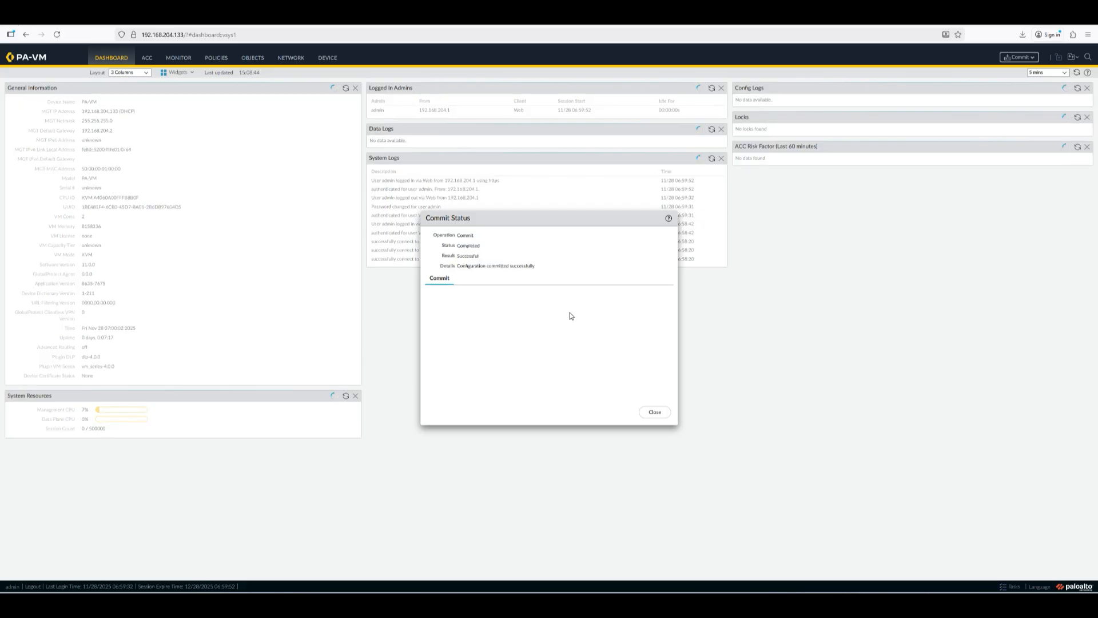
{"action": "left_click", "coordinate": [655, 412]}
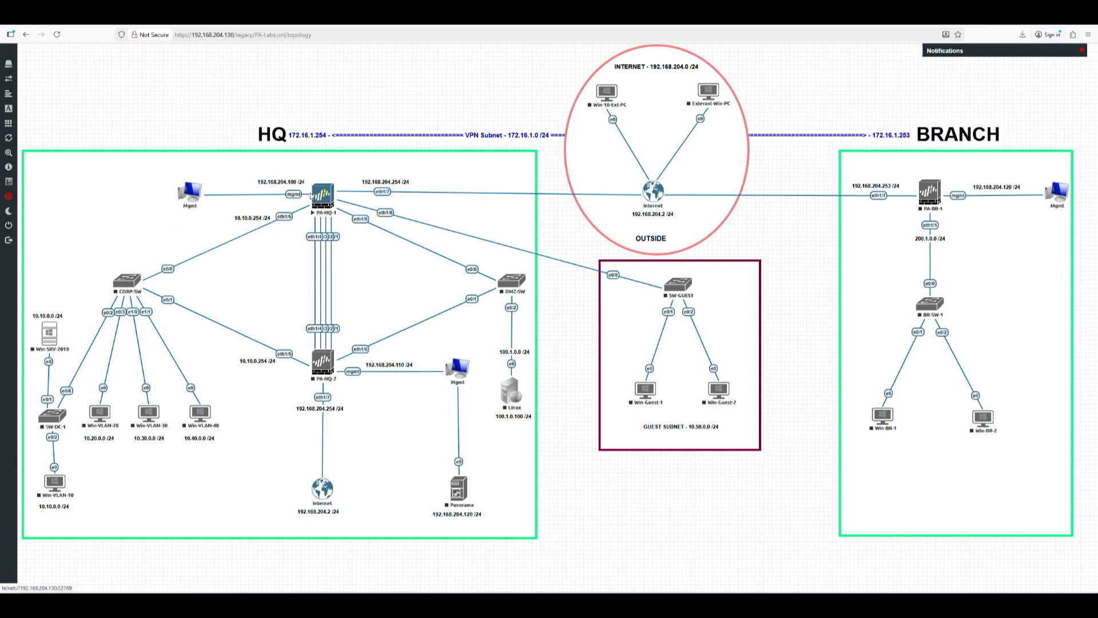
{"action": "left_click", "coordinate": [324, 194]}
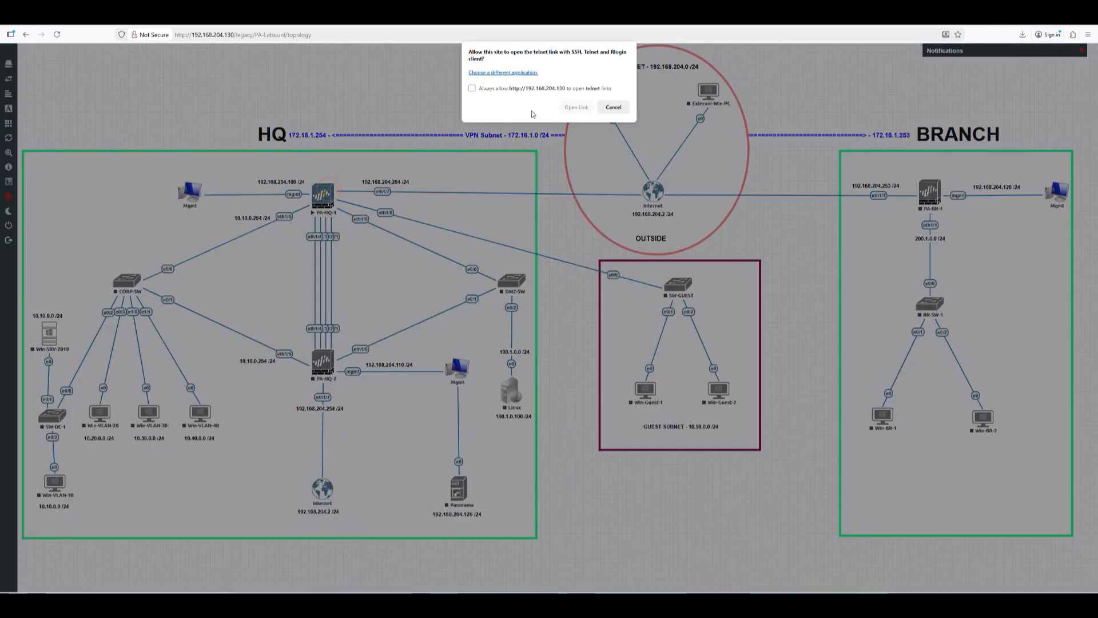
{"action": "left_click", "coordinate": [613, 108]}
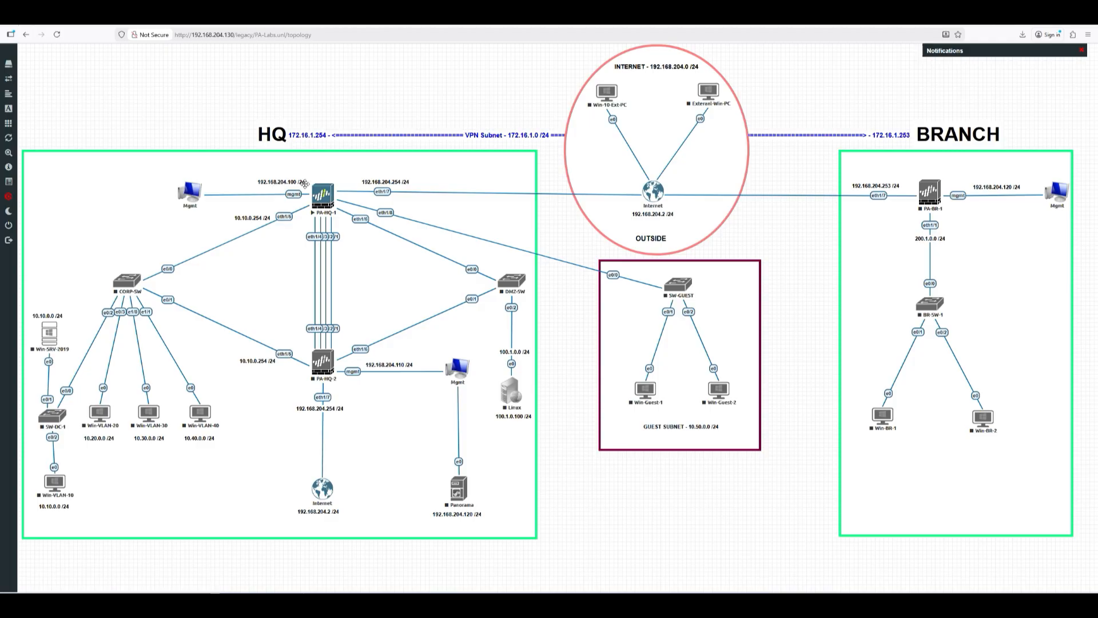
{"action": "left_click", "coordinate": [276, 181]}
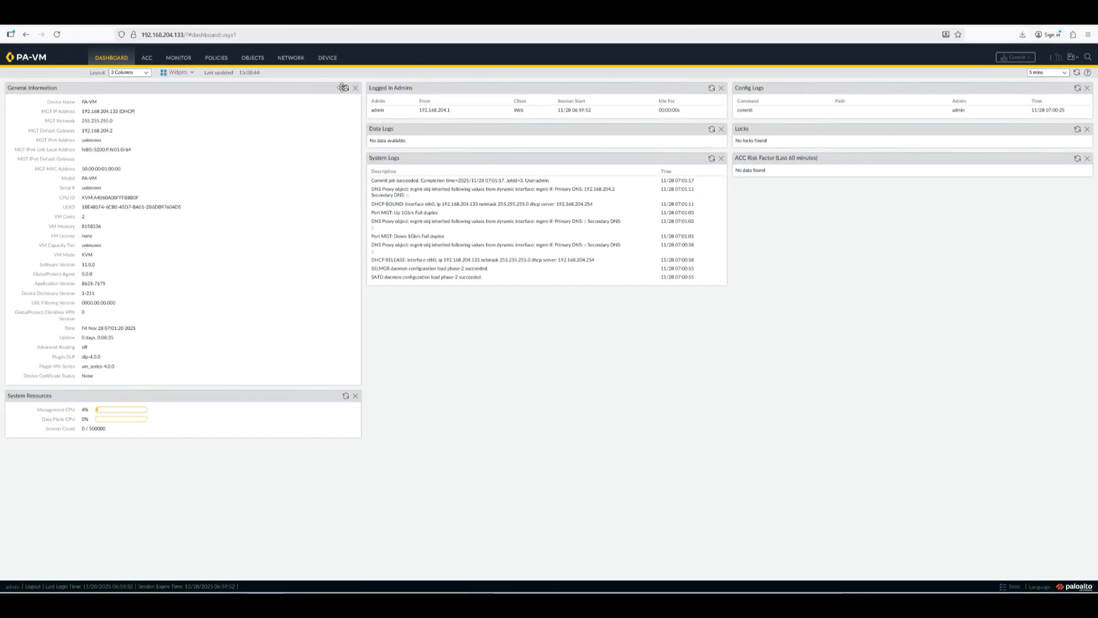
Step: Open the Management interface settings under Device > Setup > Interfaces
{"action": "left_click", "coordinate": [326, 59]}
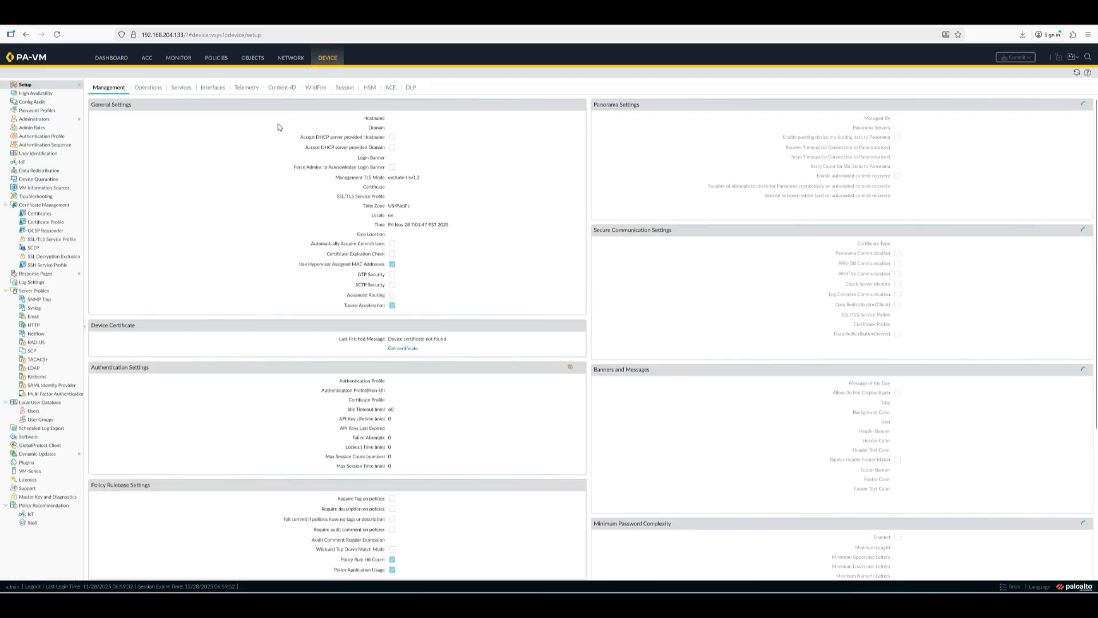
{"action": "left_click", "coordinate": [213, 87]}
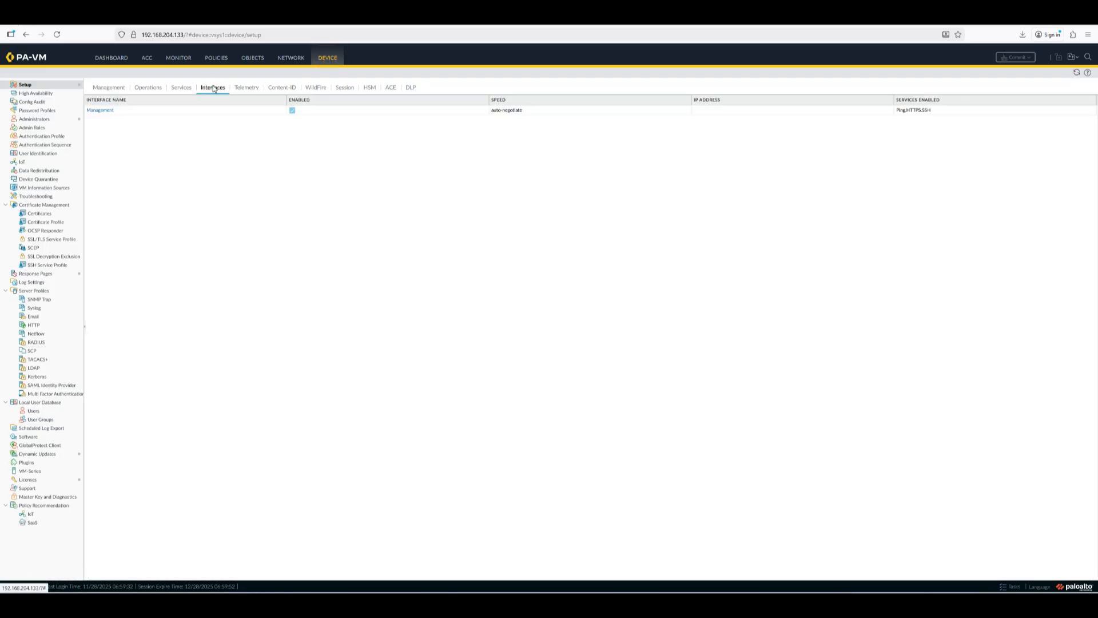
{"action": "left_click", "coordinate": [106, 110]}
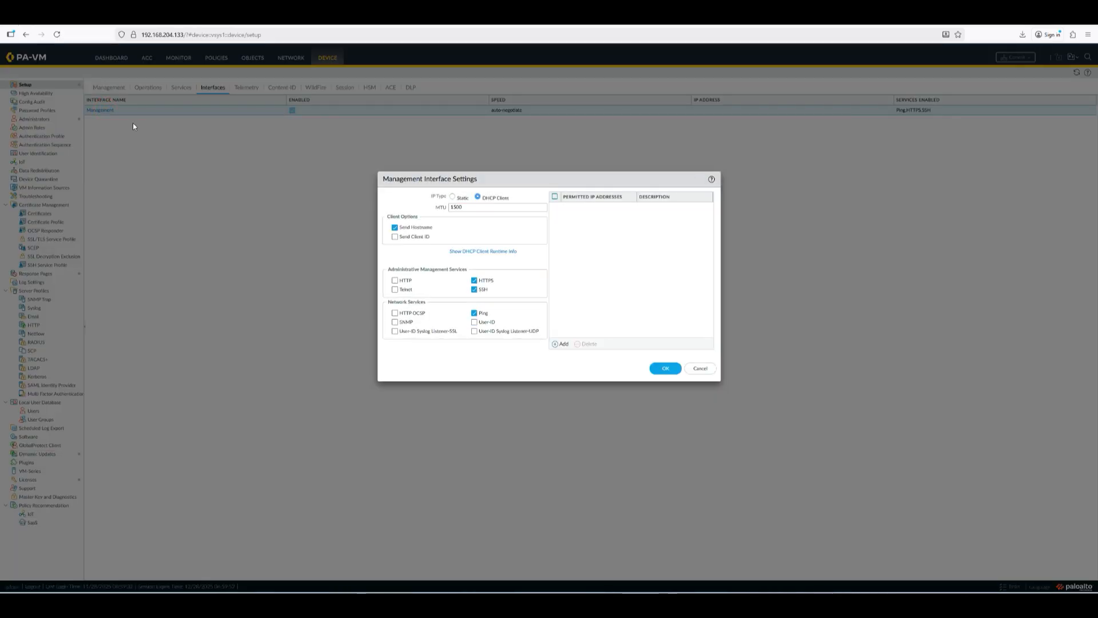
Step: Set IP type Static with 192.168.204.100, netmask 255.255.255.0, gateway 192.168.204.2
{"action": "left_click", "coordinate": [453, 196]}
{"action": "left_click", "coordinate": [451, 209]}
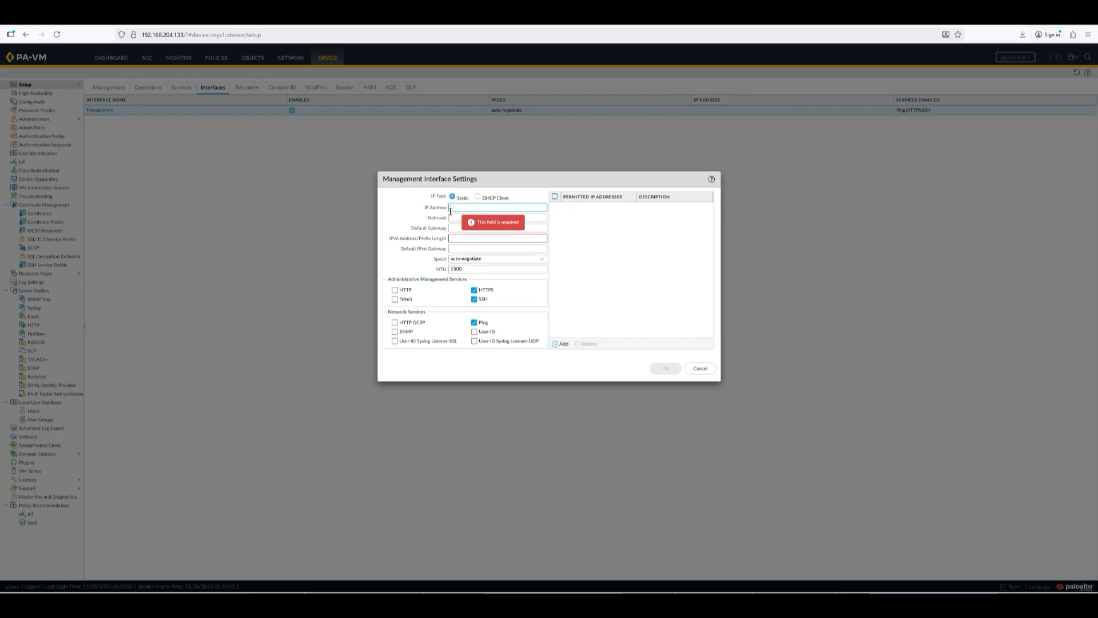
{"action": "type", "text": "192.1"}
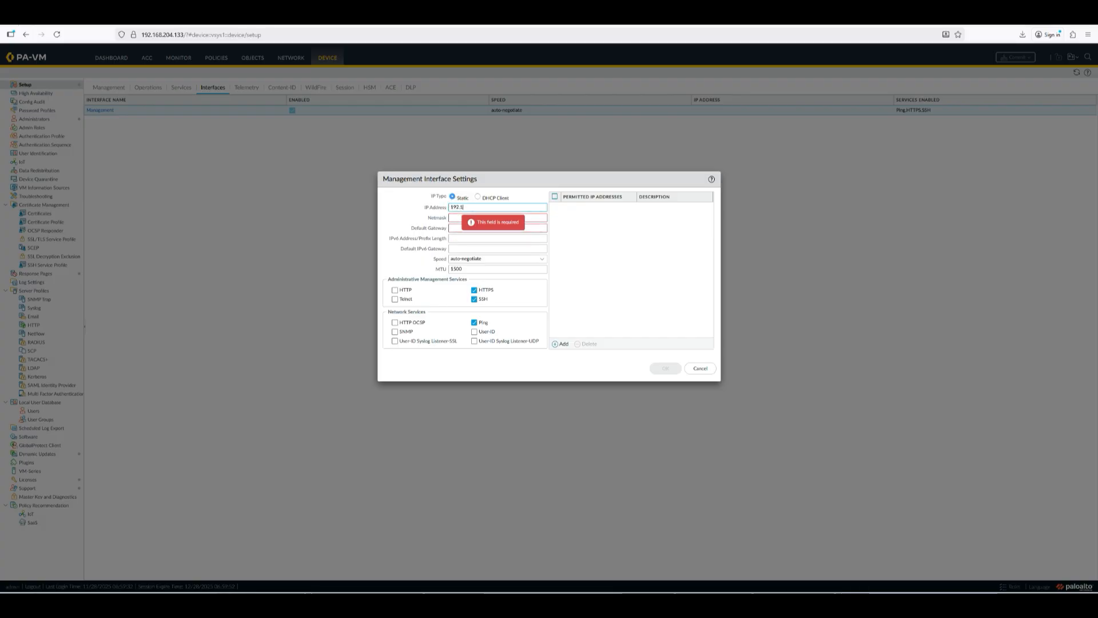
{"action": "type", "text": "68.204.100"}
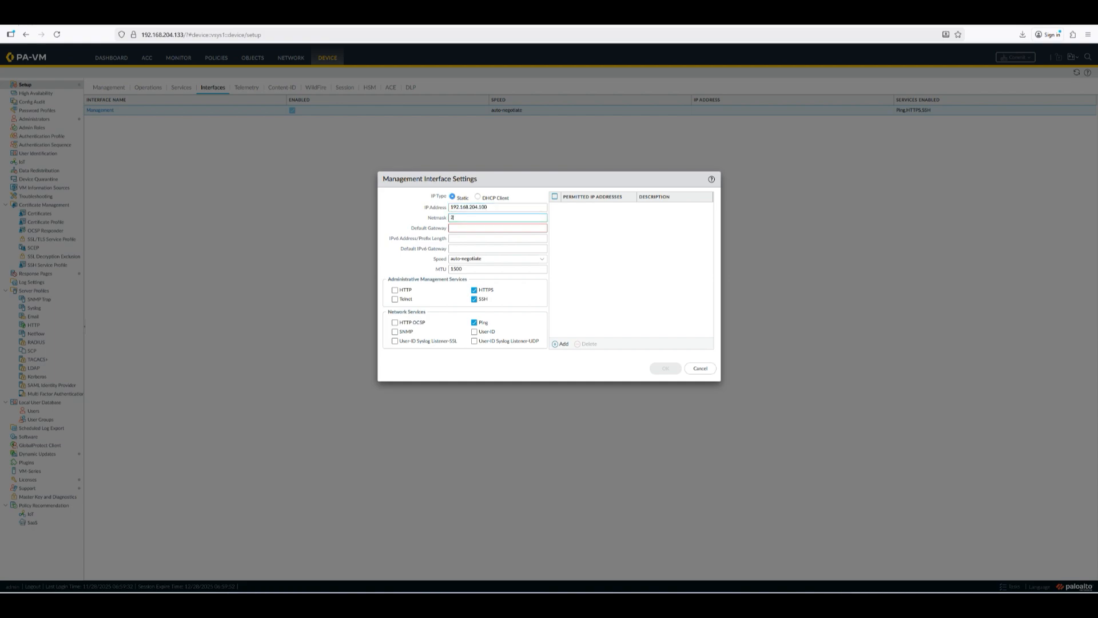
{"action": "type", "text": "5.255.255.0"}
{"action": "left_click", "coordinate": [463, 228]}
{"action": "type", "text": "192"}
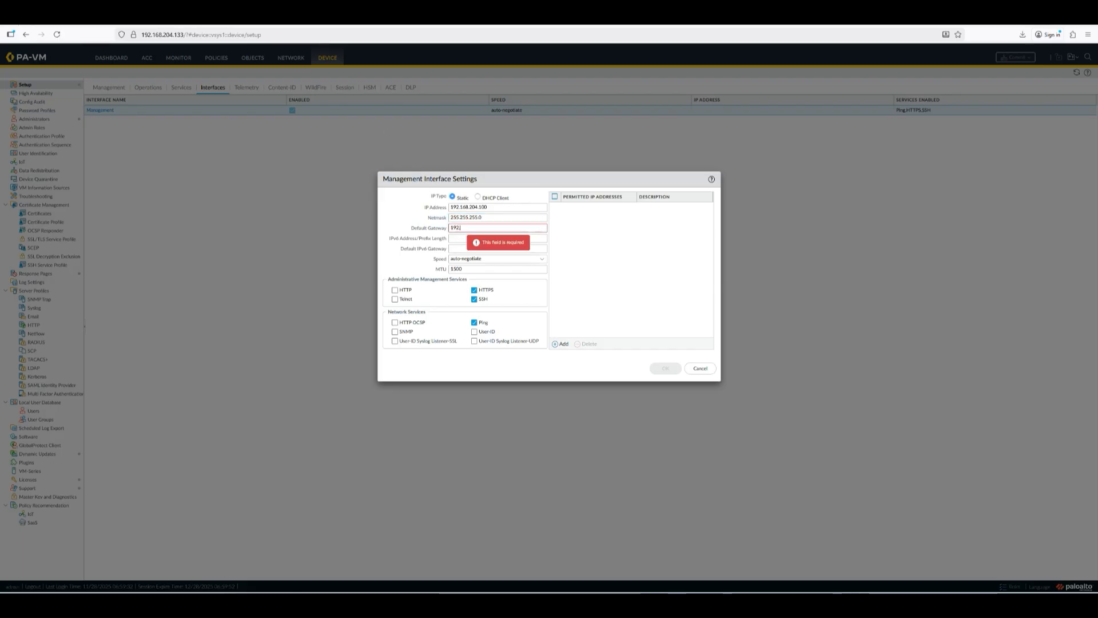
{"action": "type", "text": ".168.204.2"}
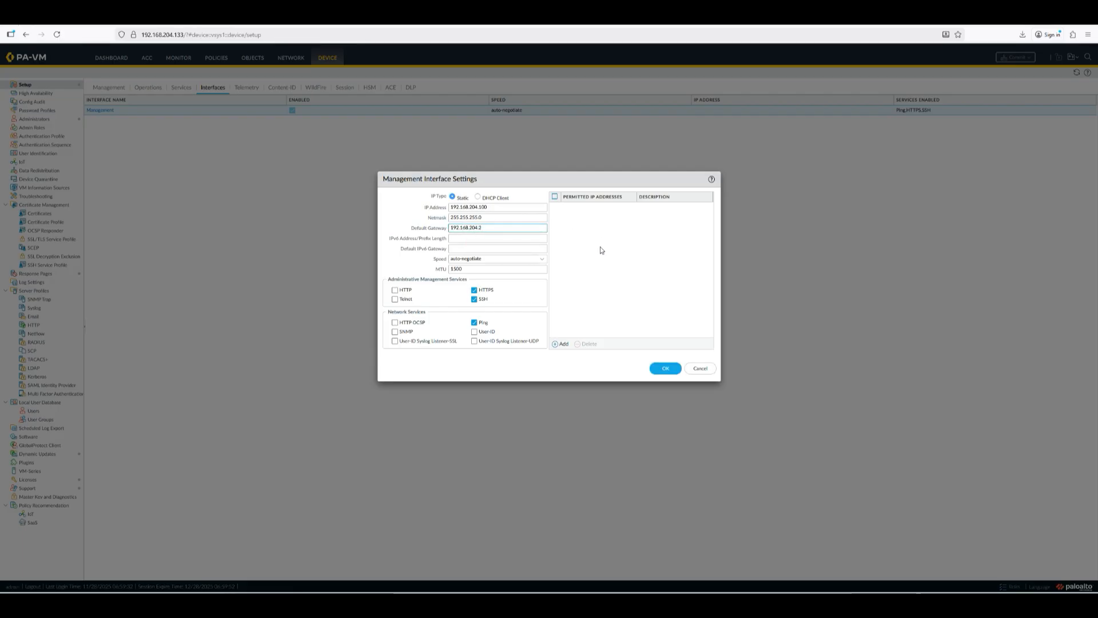
{"action": "double_click", "coordinate": [490, 228]}
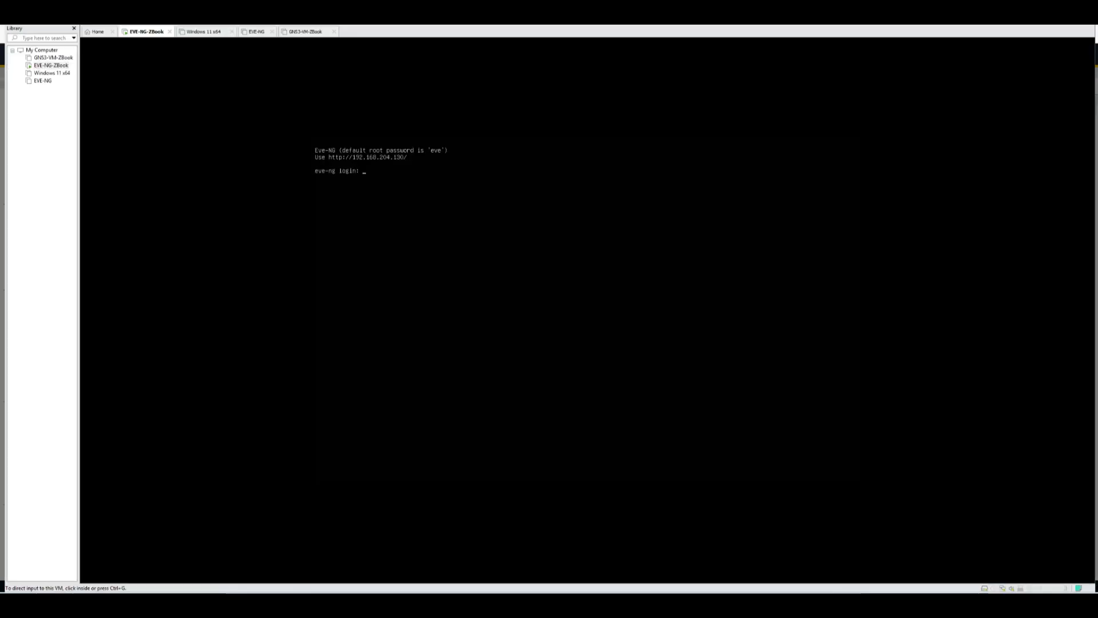
{"action": "left_click", "coordinate": [27, 23]}
{"action": "left_click", "coordinate": [45, 55]}
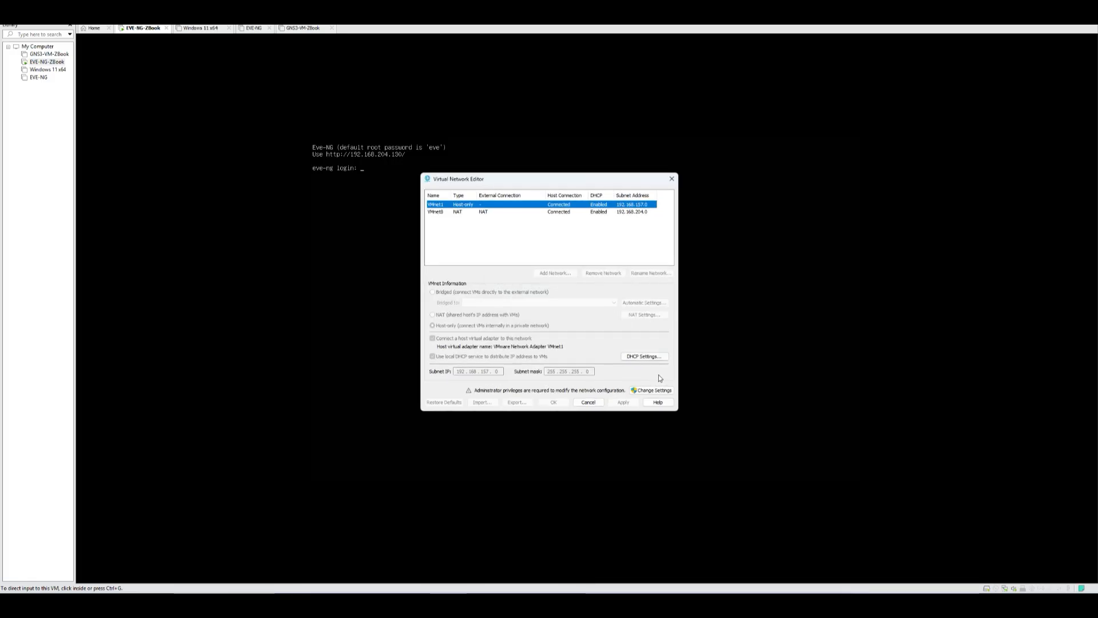
{"action": "left_click", "coordinate": [653, 390]}
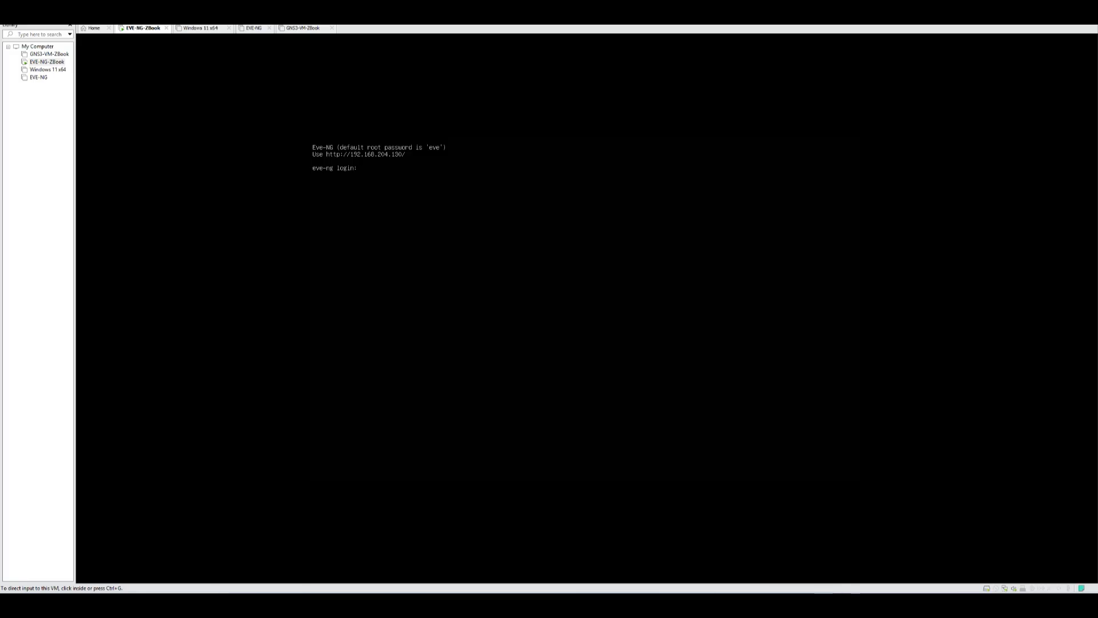
{"action": "left_click", "coordinate": [720, 602]}
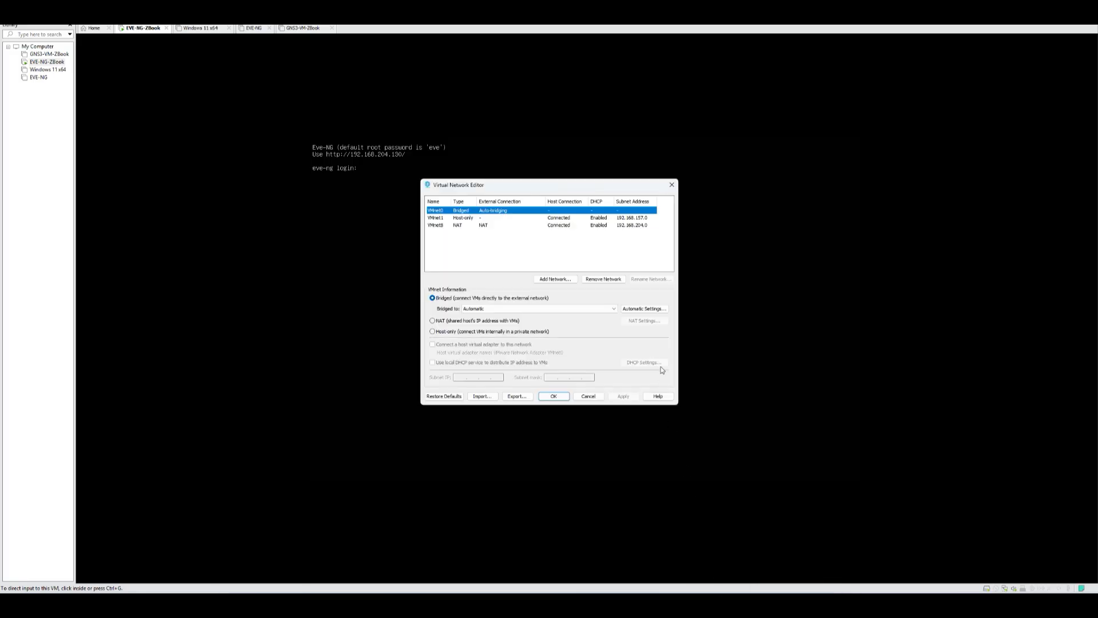
{"action": "left_click", "coordinate": [542, 228]}
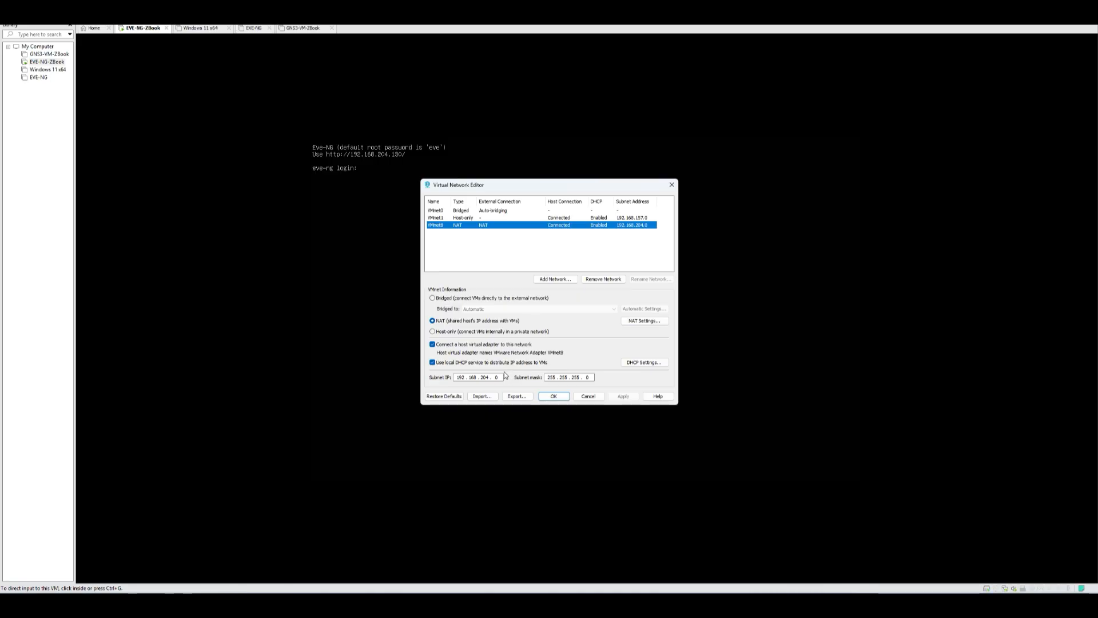
{"action": "left_click", "coordinate": [459, 377]}
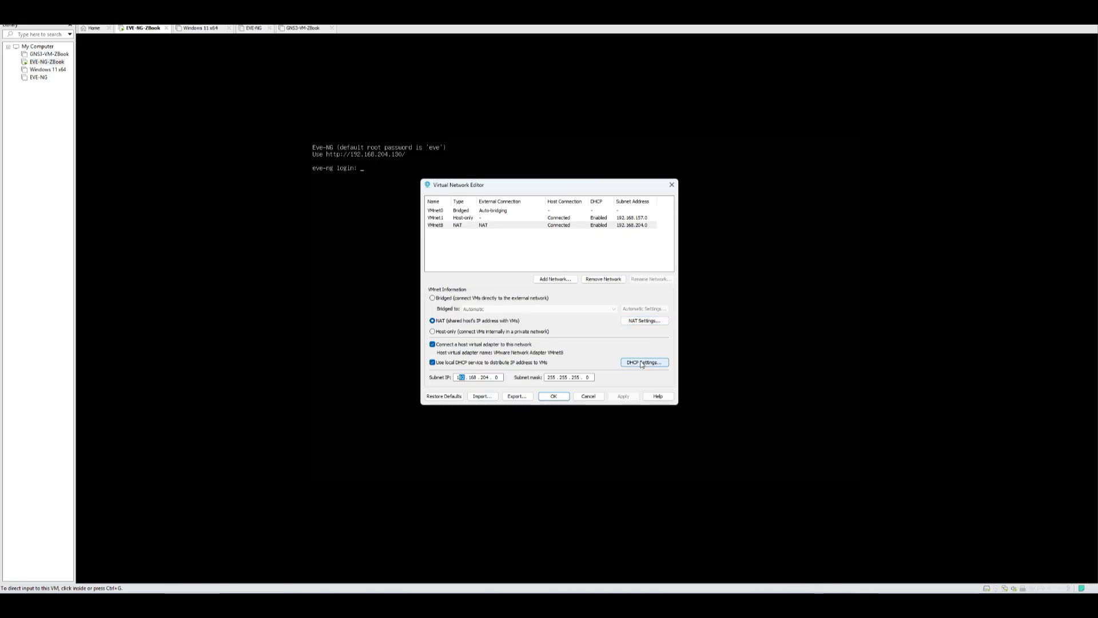
{"action": "left_click", "coordinate": [642, 322]}
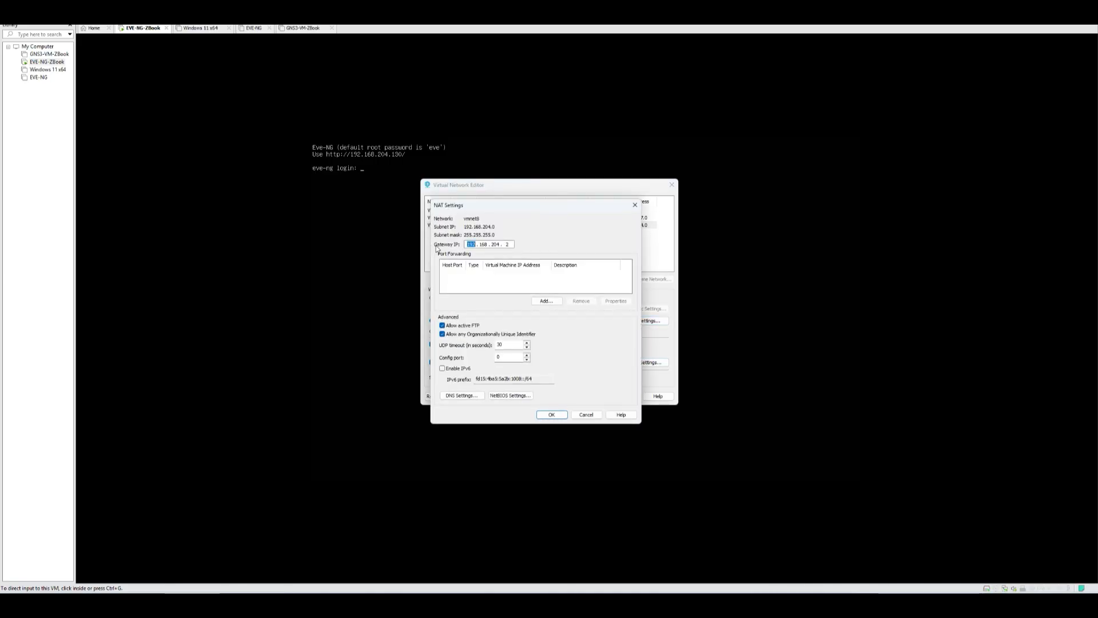
{"action": "left_click_drag", "start_coordinate": [511, 244], "coordinate": [484, 244]}
{"action": "left_click", "coordinate": [551, 415]}
{"action": "left_click", "coordinate": [589, 396]}
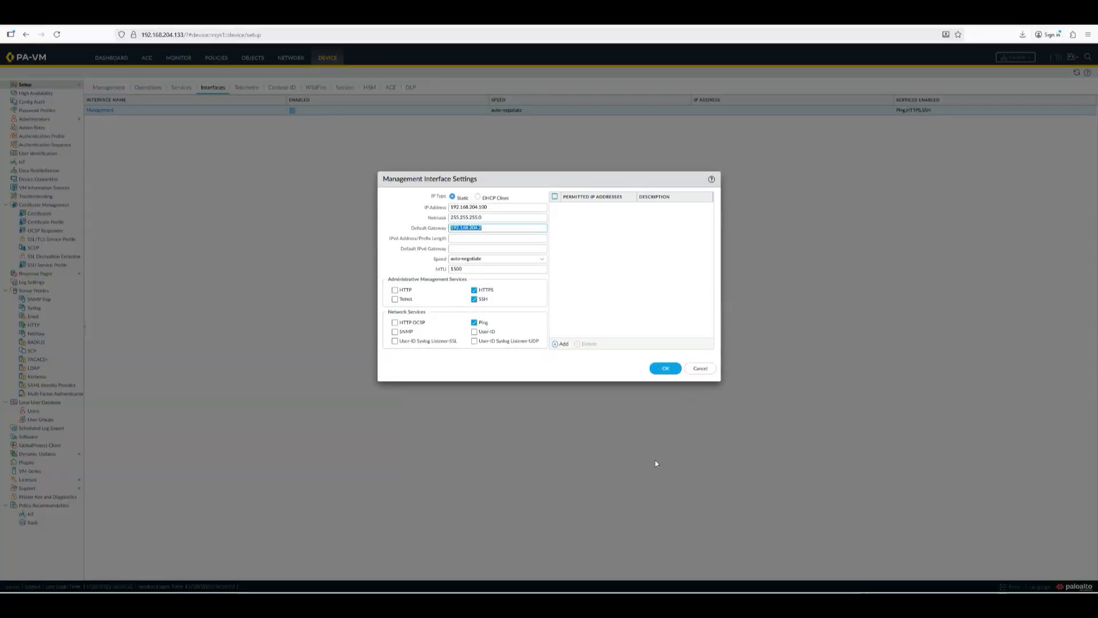
Step: Save the Management interface settings with OK, commit the change, and close the commit status
{"action": "left_click", "coordinate": [485, 229]}
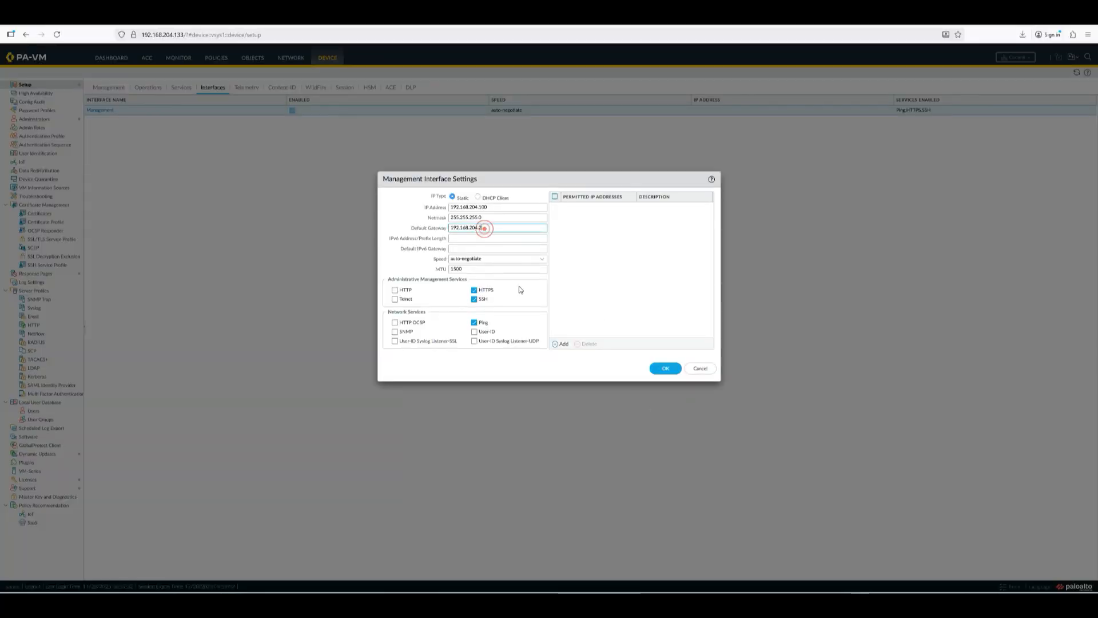
{"action": "left_click", "coordinate": [665, 369]}
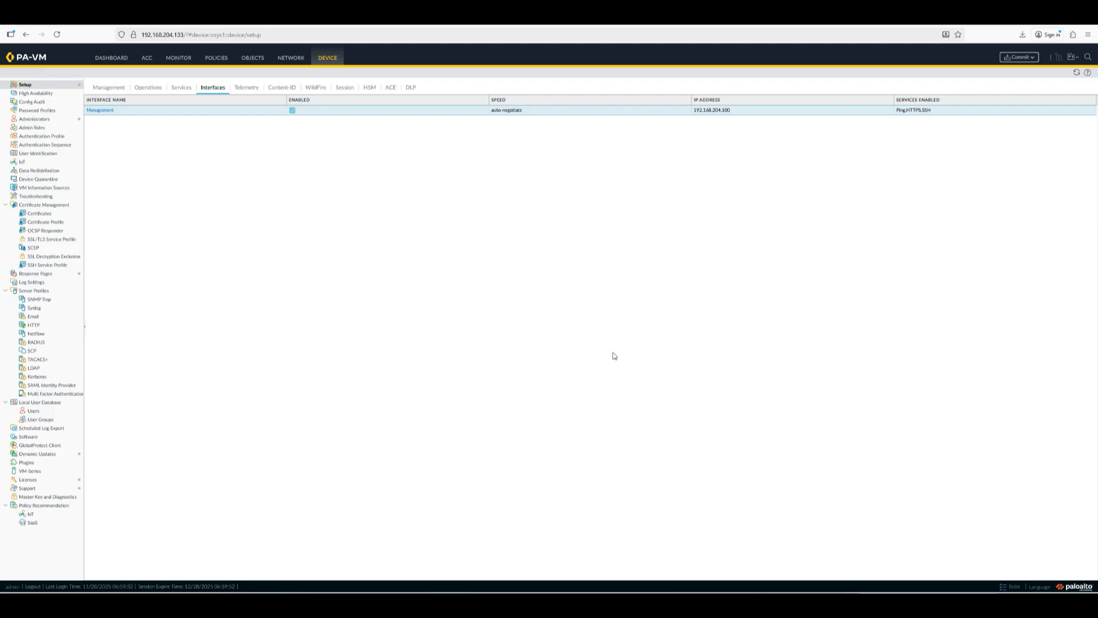
{"action": "left_click", "coordinate": [1019, 57]}
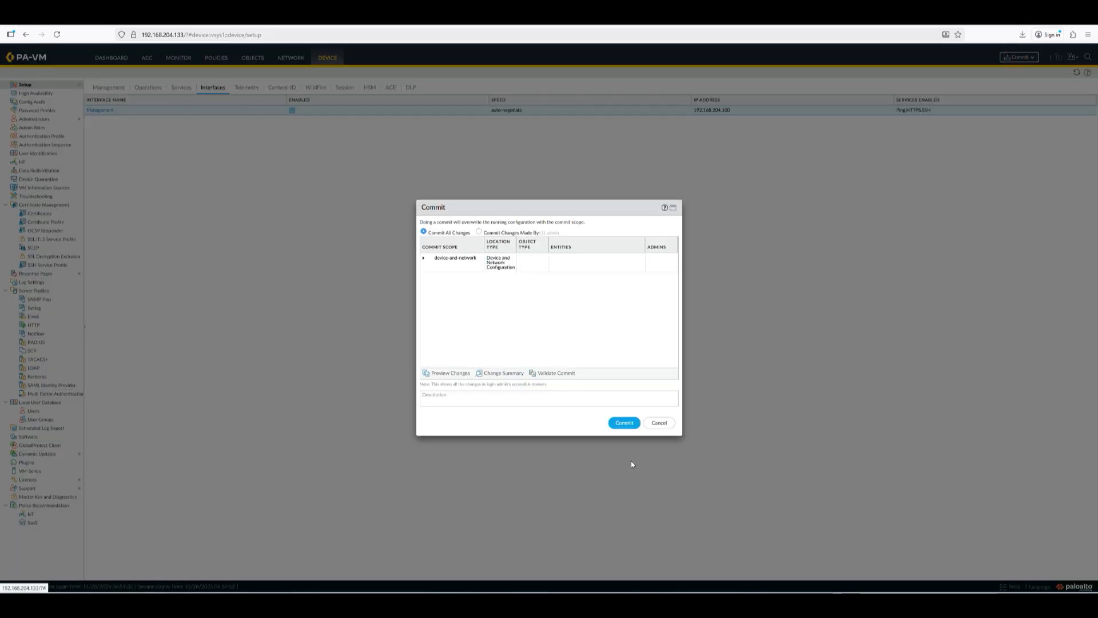
{"action": "left_click", "coordinate": [623, 424]}
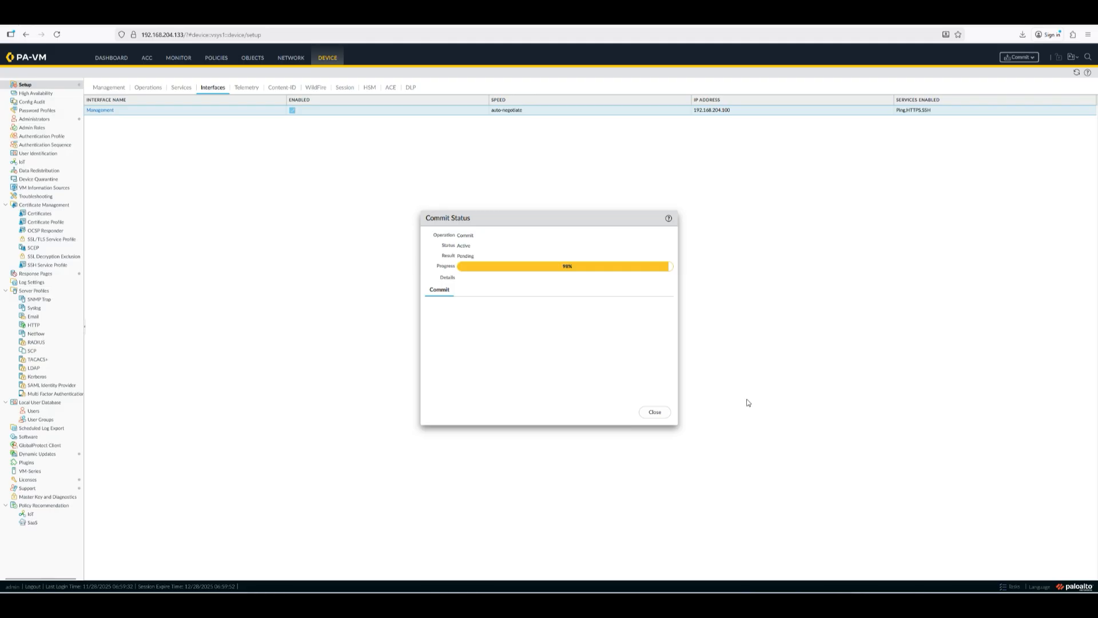
{"action": "left_click", "coordinate": [655, 414]}
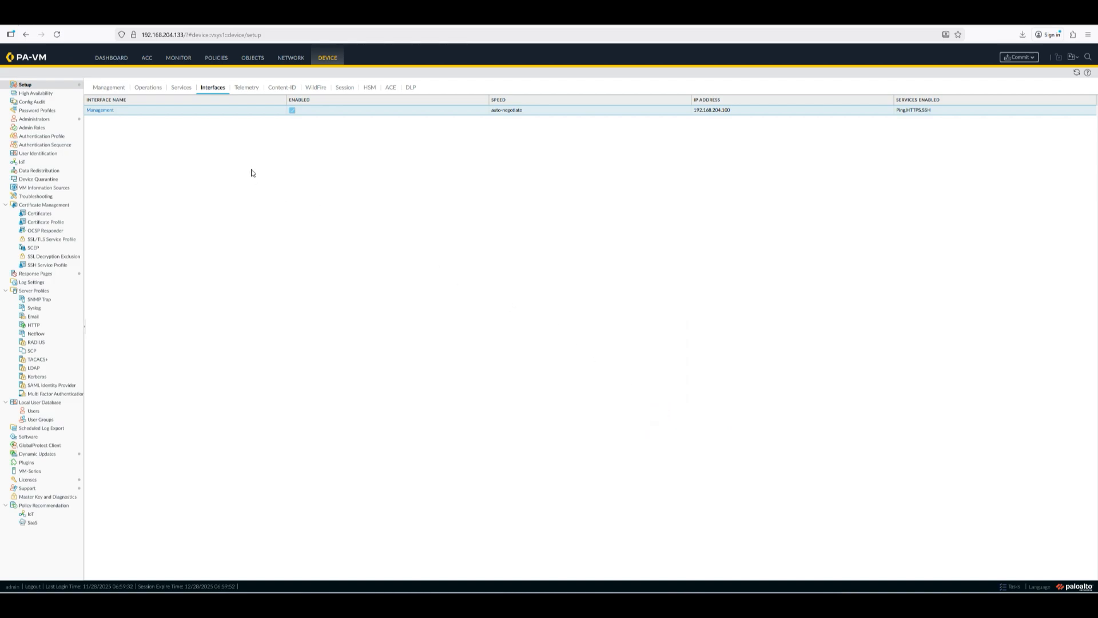
{"action": "left_click", "coordinate": [177, 35]}
{"action": "left_click_drag", "start_coordinate": [178, 35], "coordinate": [424, 48]}
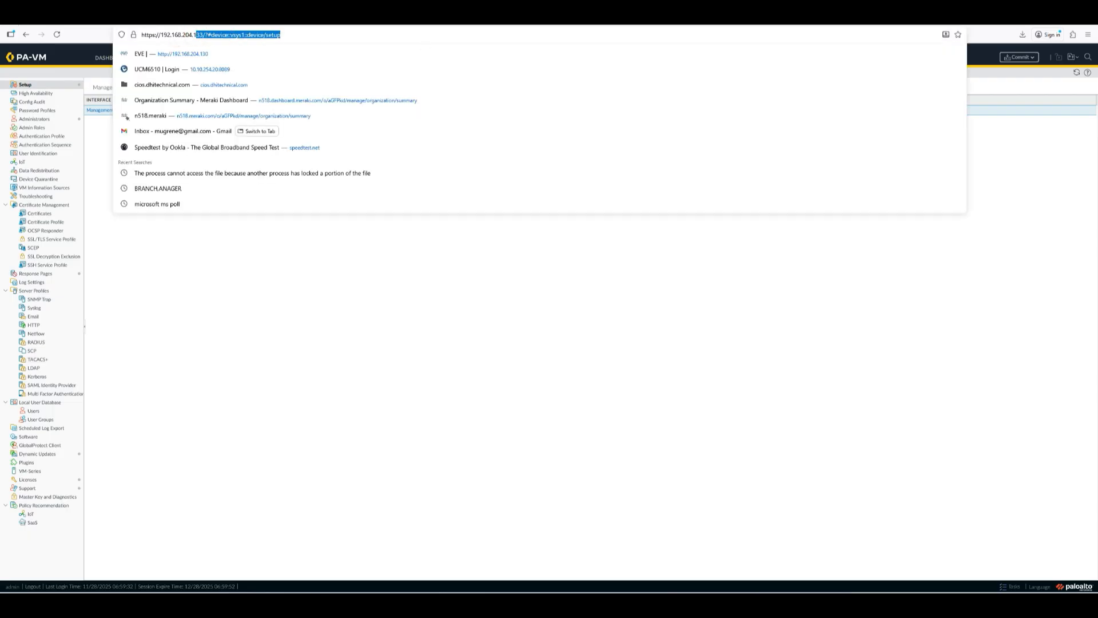
{"action": "type", "text": "00/"}
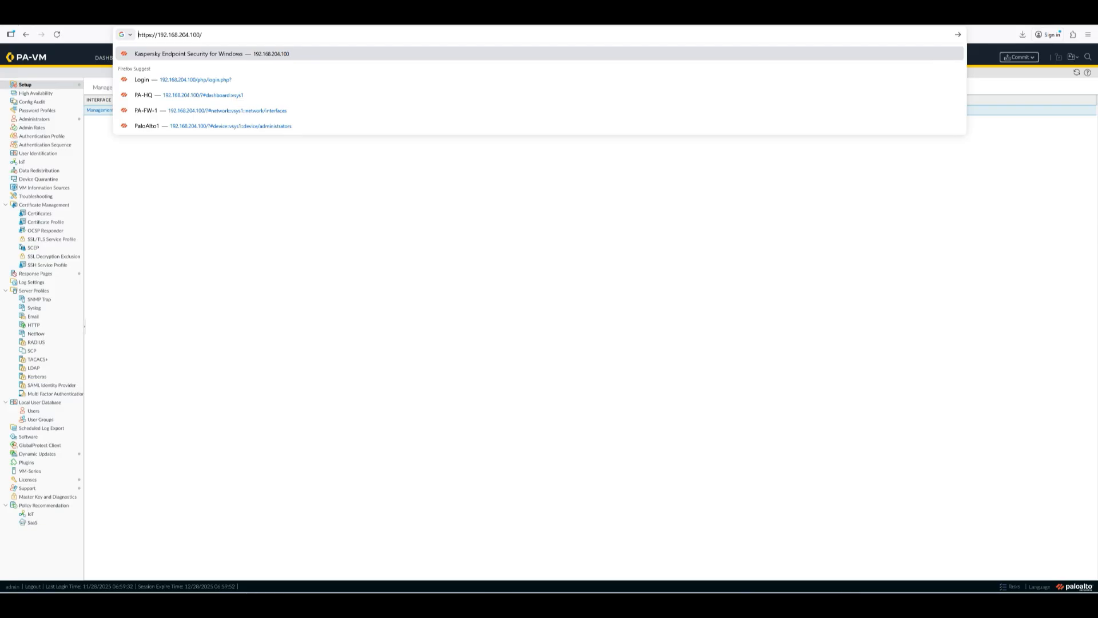
{"action": "key", "text": "Return"}
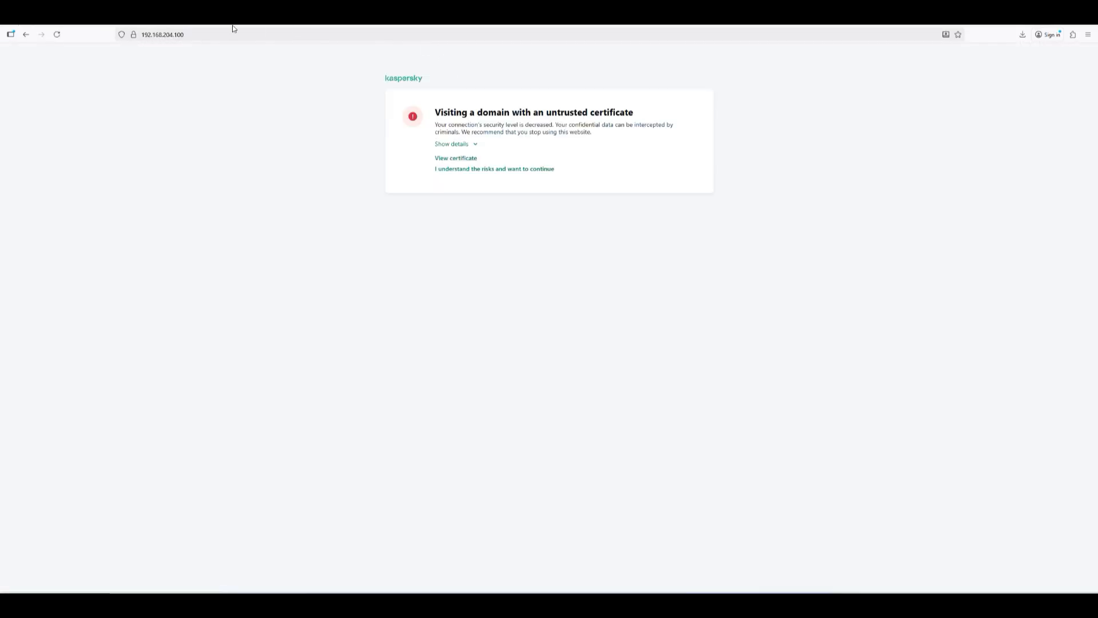
{"action": "left_click", "coordinate": [191, 34]}
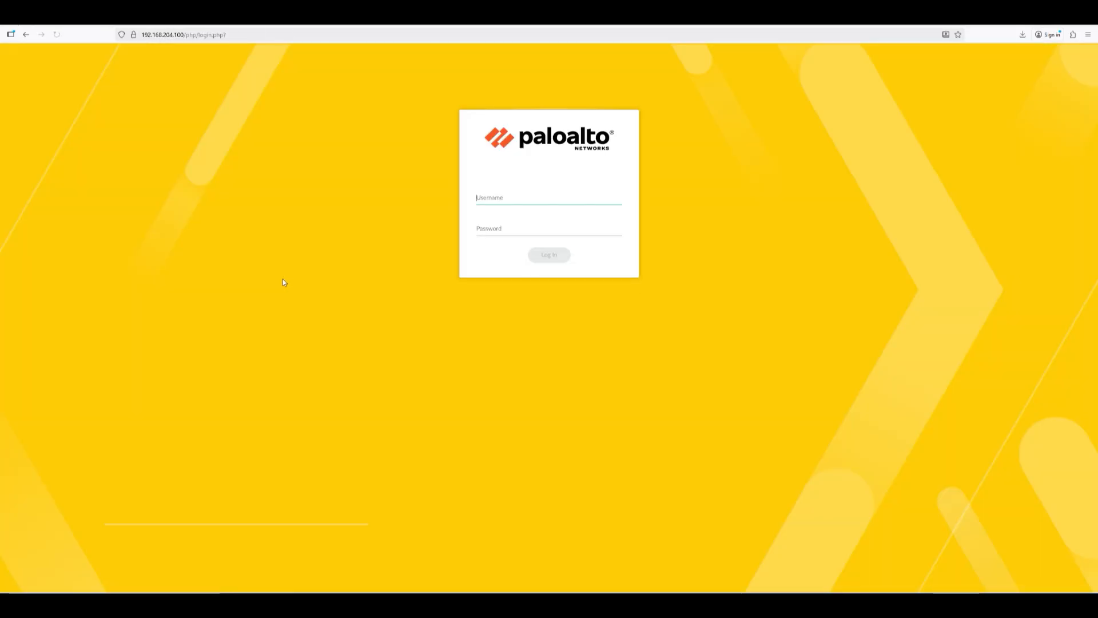
Step: Enter the admin username and password, reveal the password to check it, and log in
{"action": "left_click", "coordinate": [510, 204]}
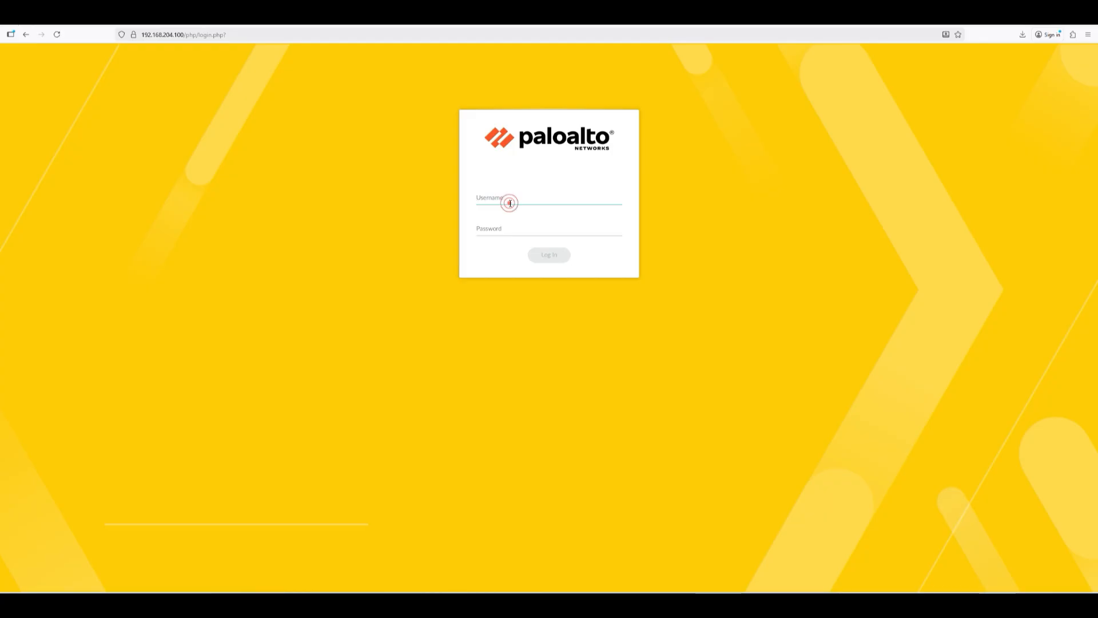
{"action": "type", "text": "admin"}
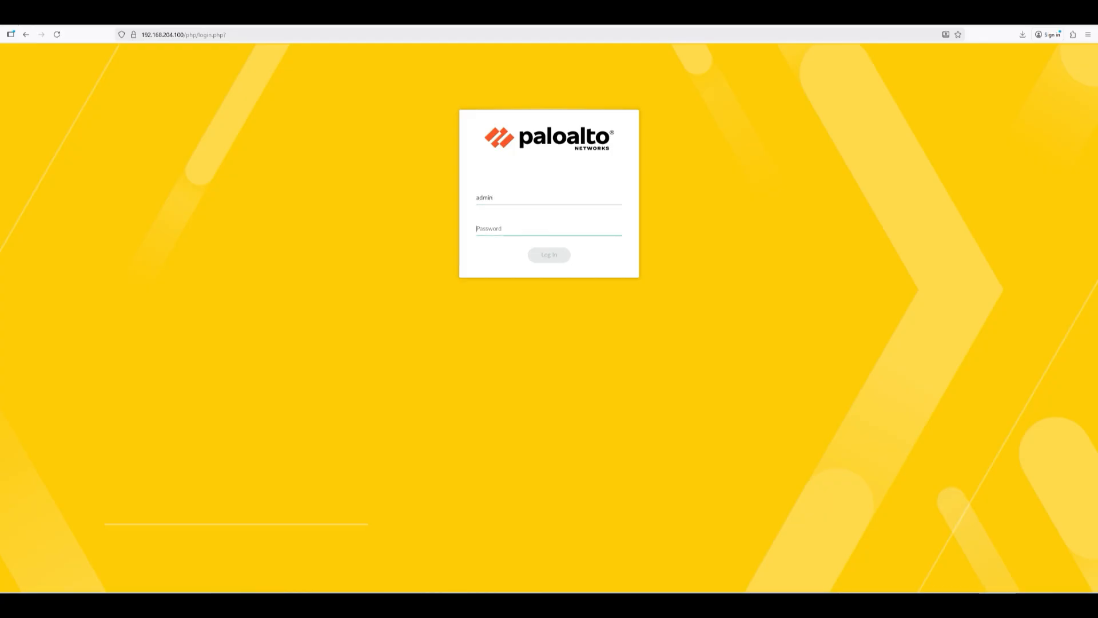
{"action": "type", "text": "••"}
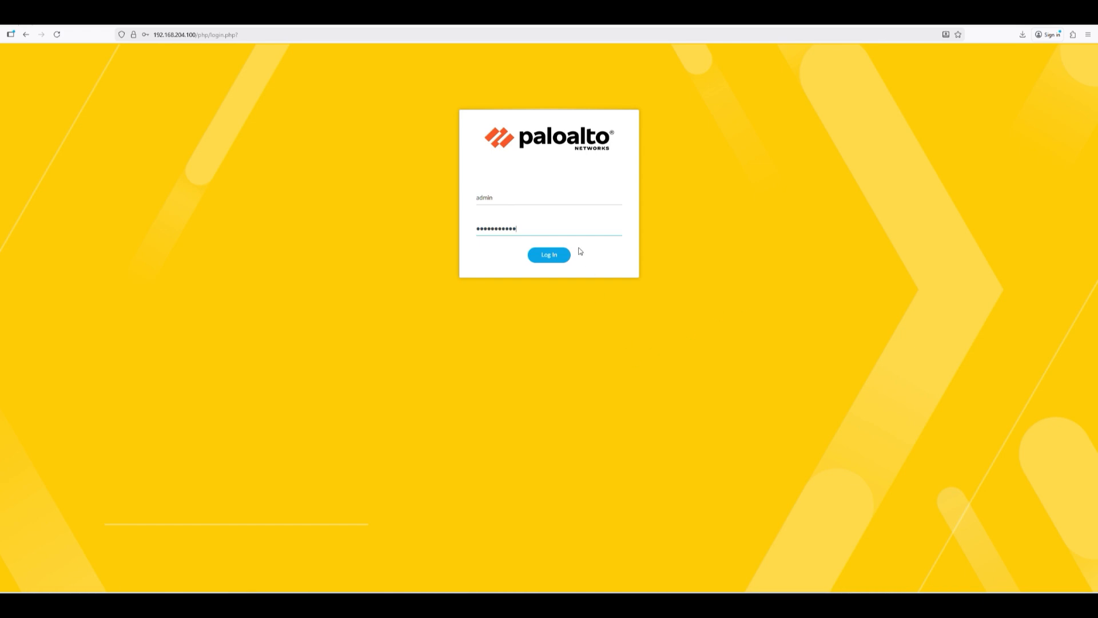
{"action": "right_click", "coordinate": [565, 230]}
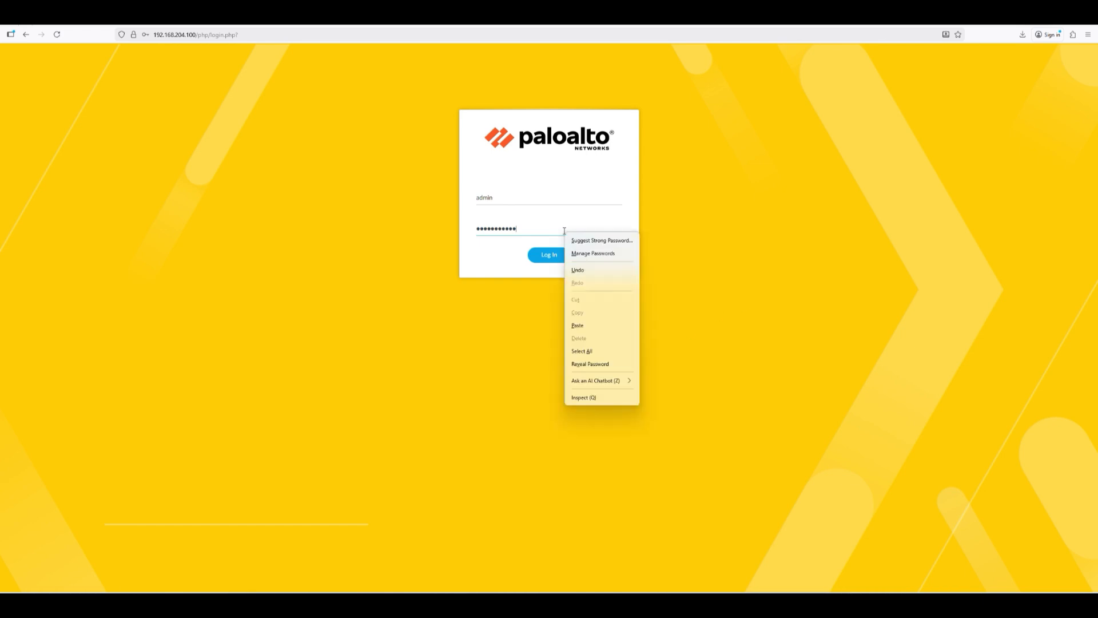
{"action": "left_click", "coordinate": [579, 364]}
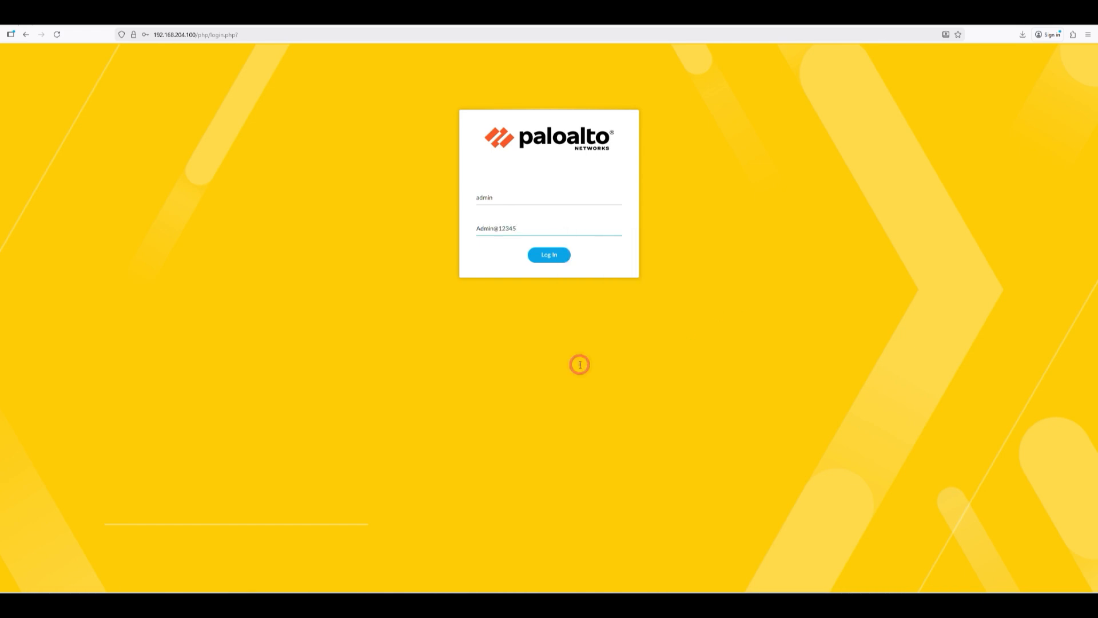
{"action": "triple_click", "coordinate": [521, 228]}
{"action": "left_click", "coordinate": [501, 196]}
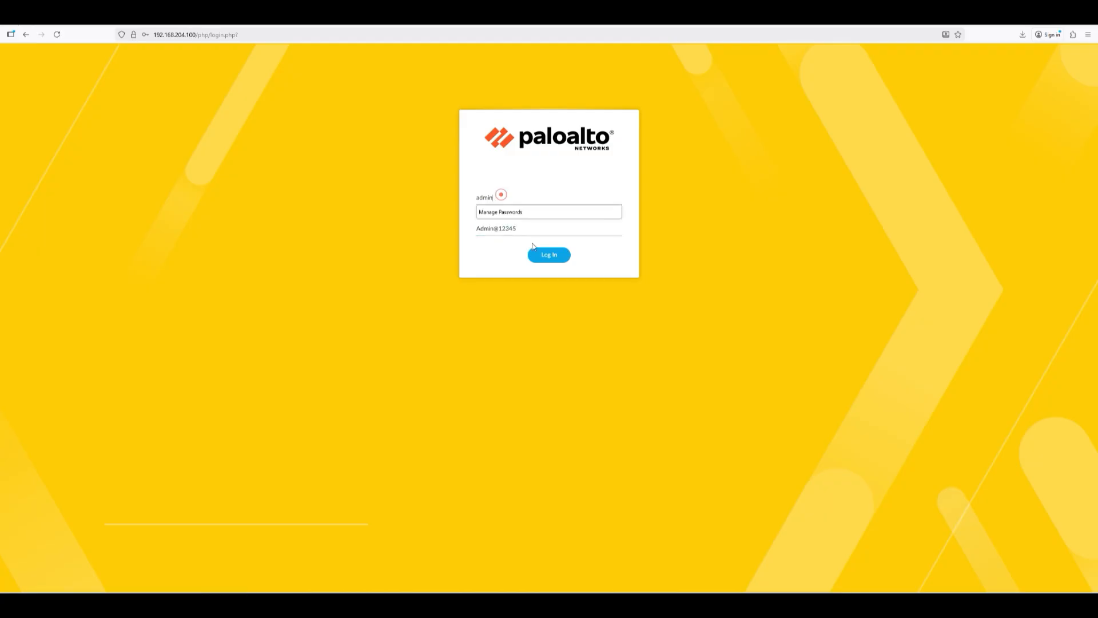
{"action": "left_click", "coordinate": [543, 230]}
{"action": "left_click", "coordinate": [549, 256]}
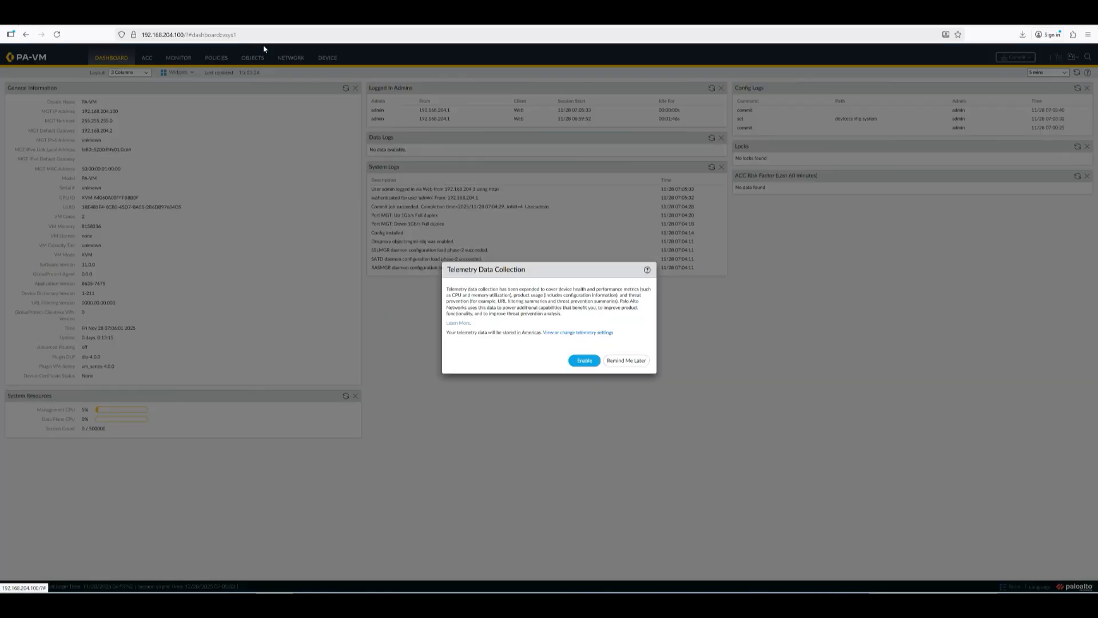
Step: Choose Remind Me Later on the Telemetry Data Collection prompt
{"action": "left_click", "coordinate": [618, 358]}
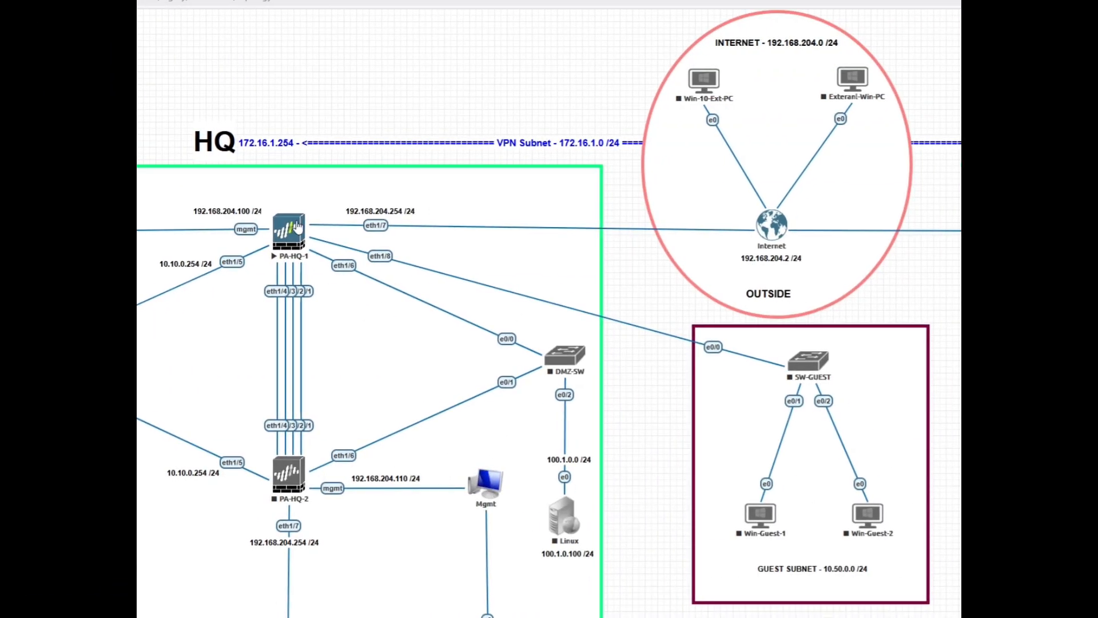
{"action": "left_click", "coordinate": [321, 194]}
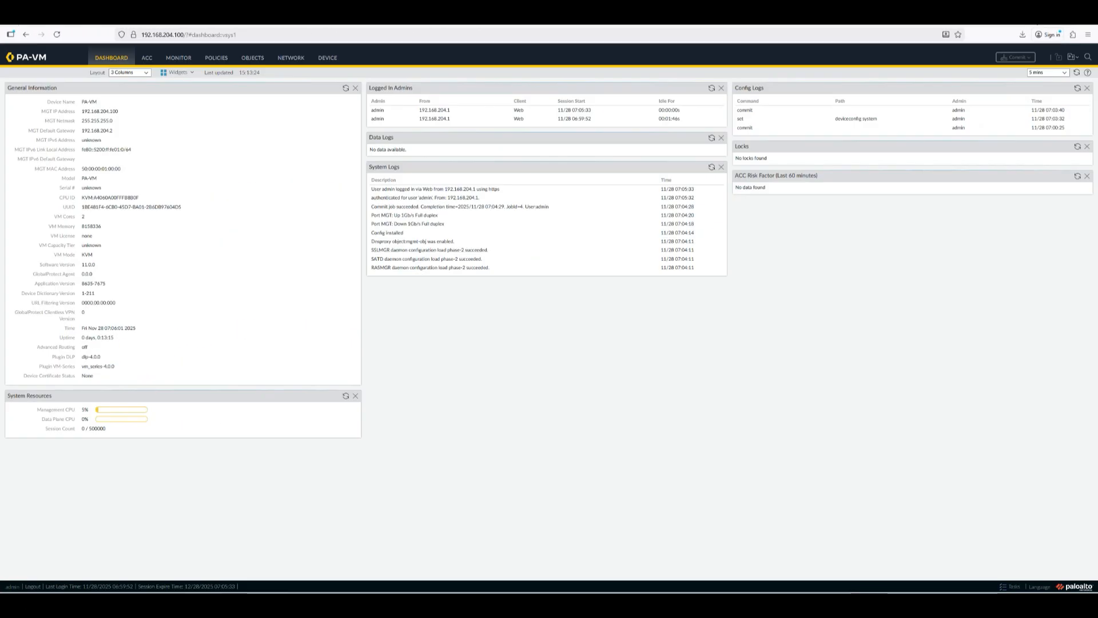
Step: Go to Network > Virtual Routers and open the default router's Static Routes list
{"action": "left_click", "coordinate": [328, 58]}
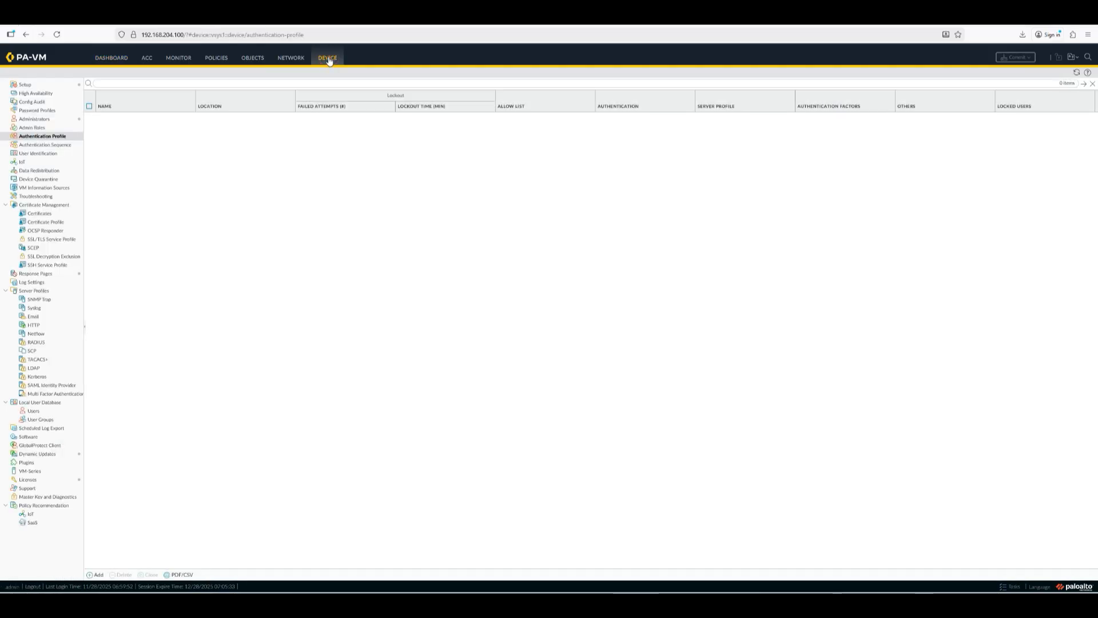
{"action": "left_click", "coordinate": [298, 59]}
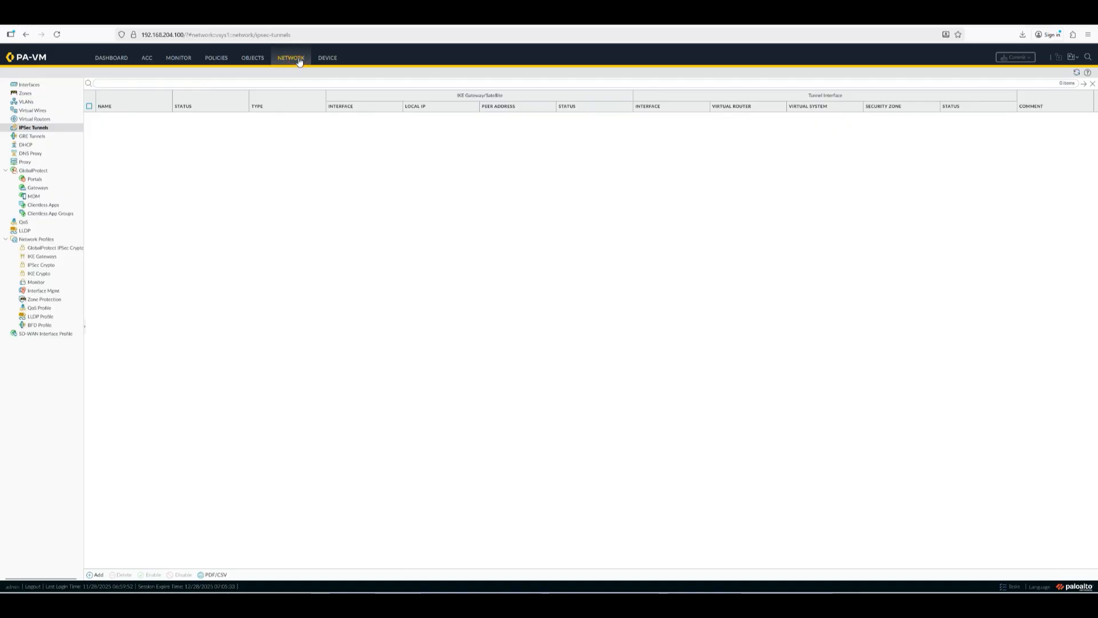
{"action": "left_click", "coordinate": [36, 120]}
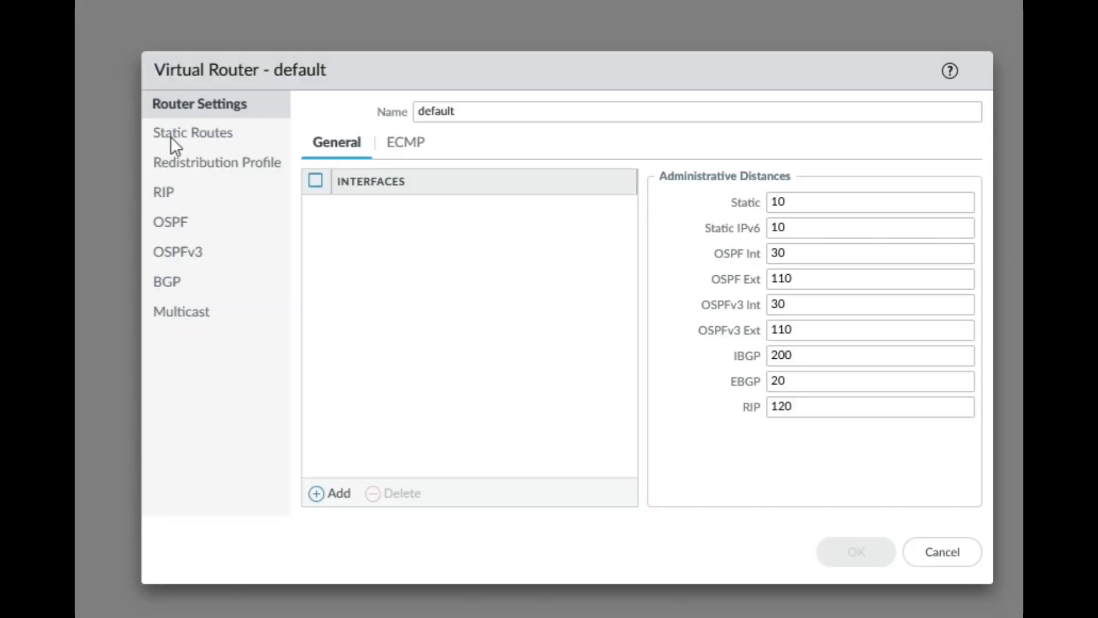
{"action": "left_click", "coordinate": [194, 133]}
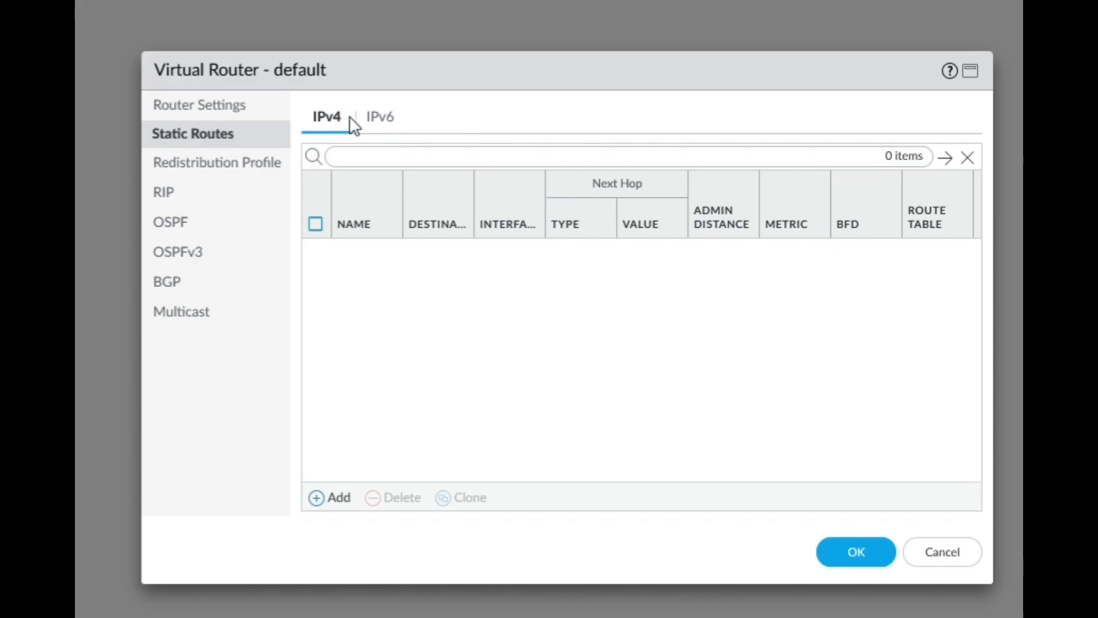
Step: Start a new static route named DEFAULT-ROUTE with destination 0.0.0.0/0
{"action": "left_click", "coordinate": [327, 497]}
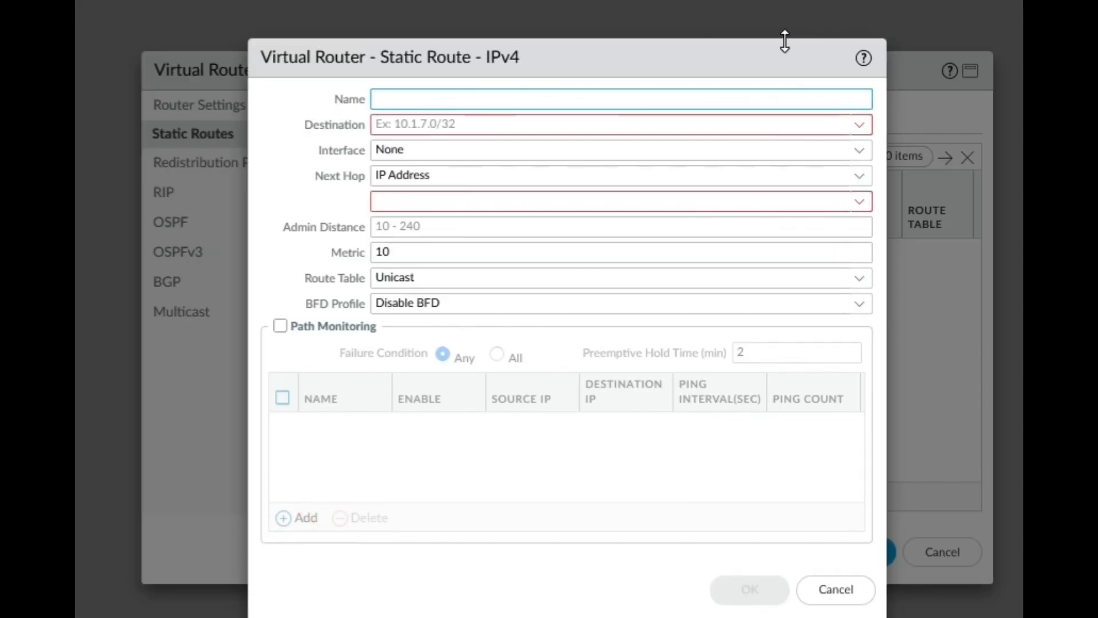
{"action": "type", "text": "Defau"}
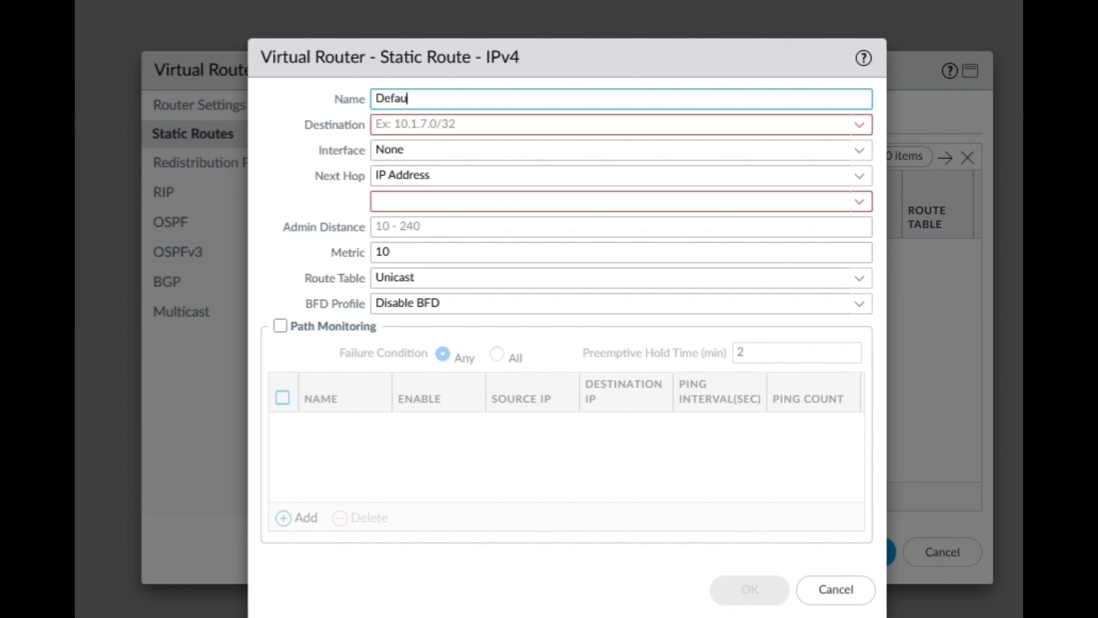
{"action": "type", "text": "lt-Route"}
{"action": "key", "text": "BackSpace"}
{"action": "key", "text": "BackSpace"}
{"action": "key", "text": "BackSpace"}
{"action": "key", "text": "BackSpace"}
{"action": "key", "text": "BackSpace"}
{"action": "key", "text": "BackSpace"}
{"action": "key", "text": "BackSpace"}
{"action": "key", "text": "BackSpace"}
{"action": "key", "text": "BackSpace"}
{"action": "key", "text": "BackSpace"}
{"action": "key", "text": "BackSpace"}
{"action": "key", "text": "BackSpace"}
{"action": "key", "text": "BackSpace"}
{"action": "type", "text": "DEFAULT-ROUTE"}
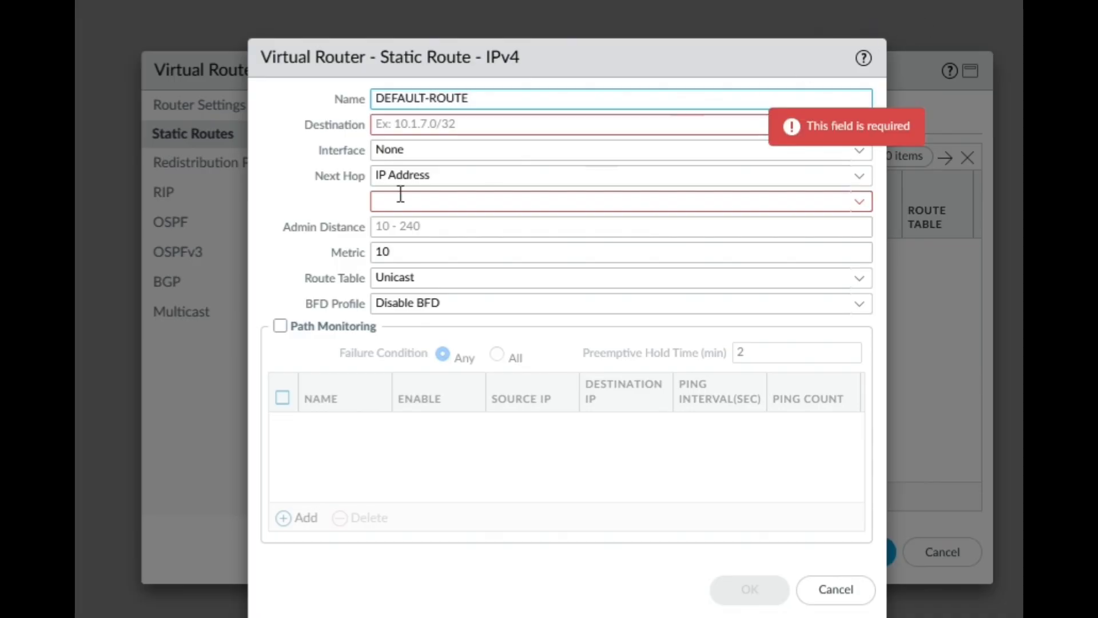
{"action": "left_click", "coordinate": [407, 117]}
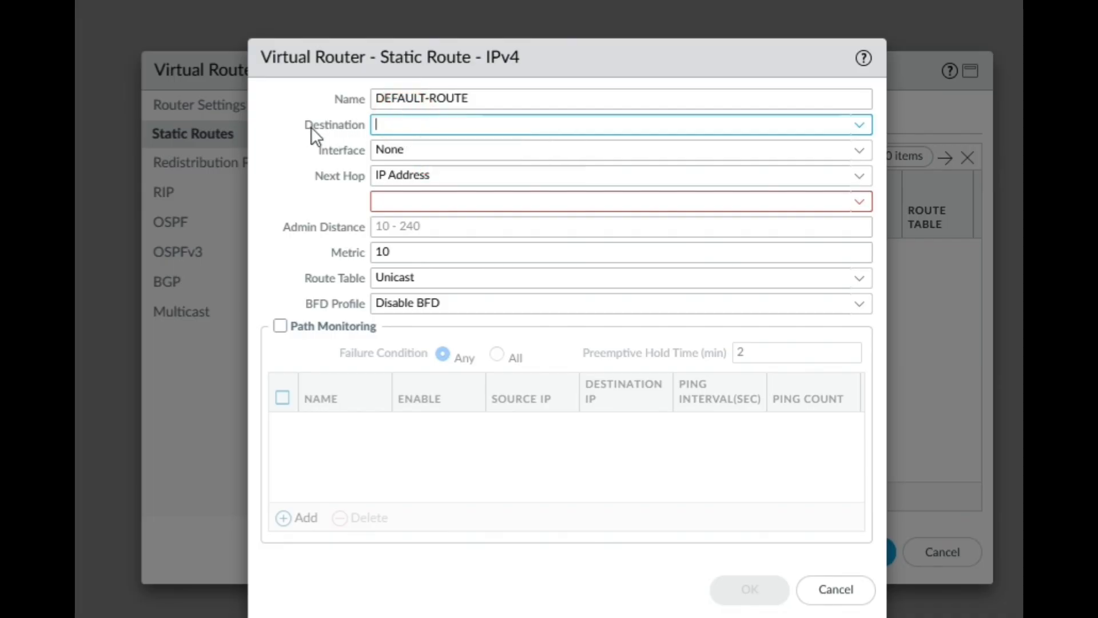
{"action": "left_click_drag", "start_coordinate": [306, 126], "coordinate": [365, 125]}
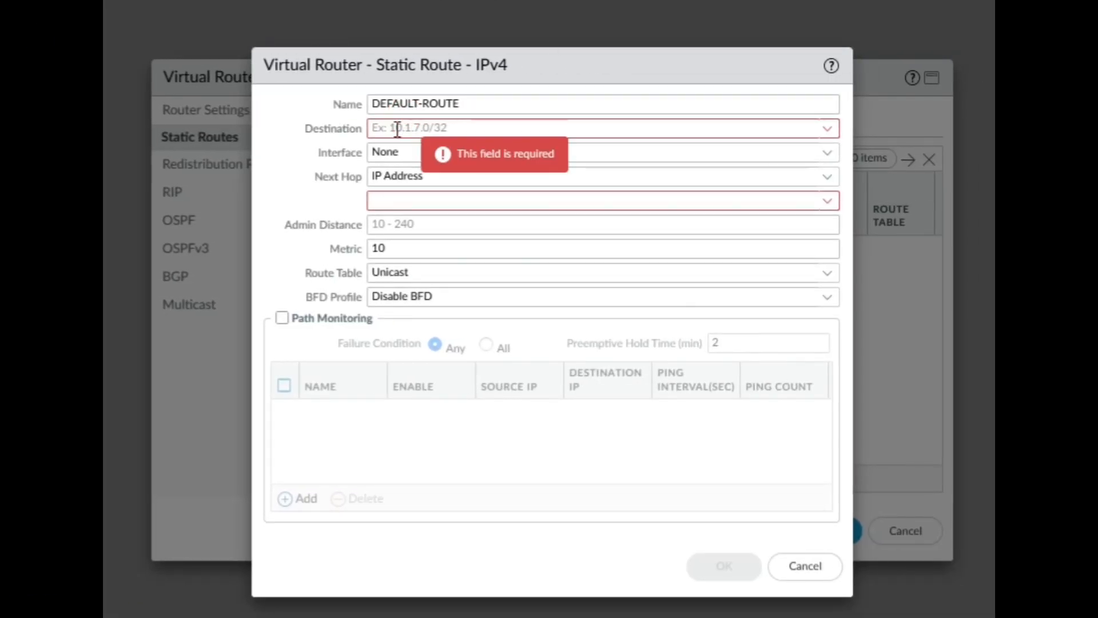
{"action": "left_click", "coordinate": [395, 128]}
{"action": "type", "text": "0.0."}
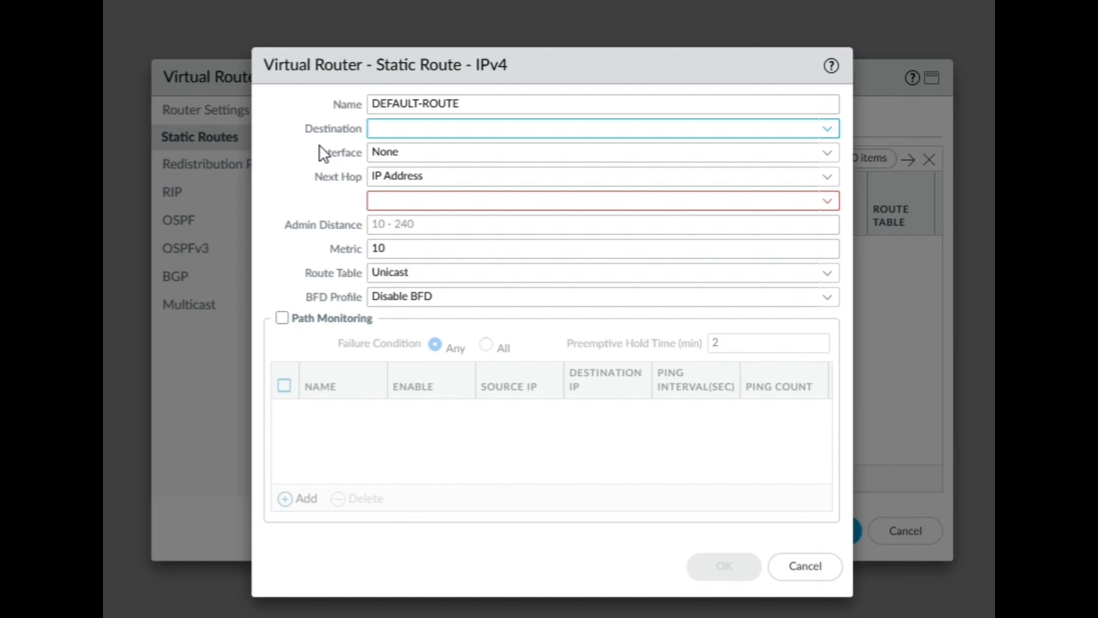
{"action": "type", "text": "0.0/0"}
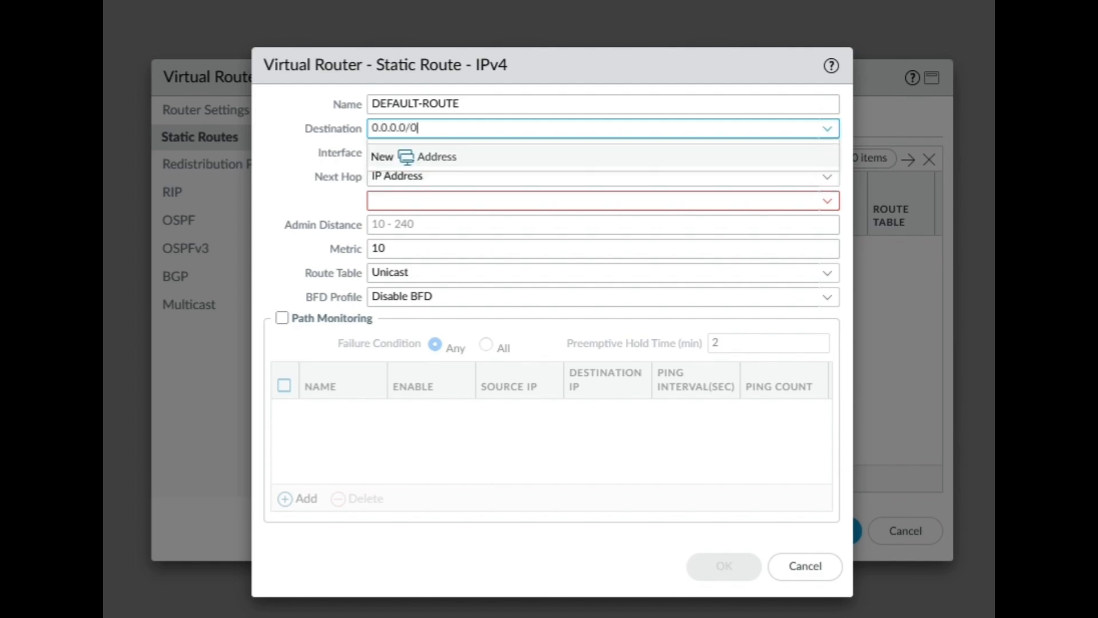
{"action": "left_click", "coordinate": [523, 55]}
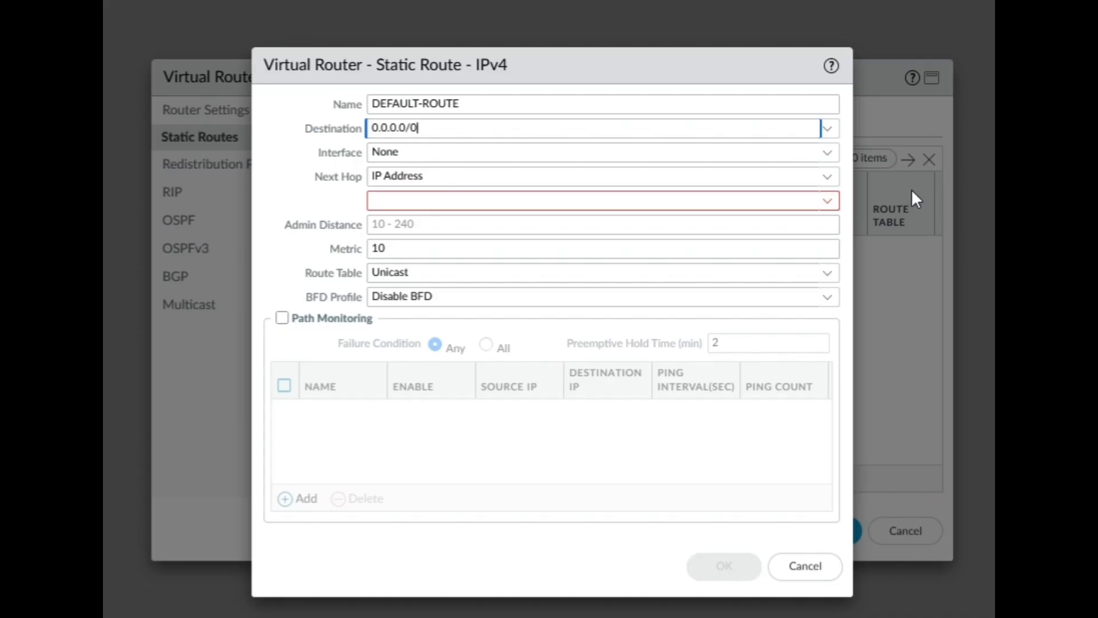
Step: Set next hop IP address 192.168.204.2 with no egress interface, then save the route and virtual router
{"action": "left_click", "coordinate": [828, 153]}
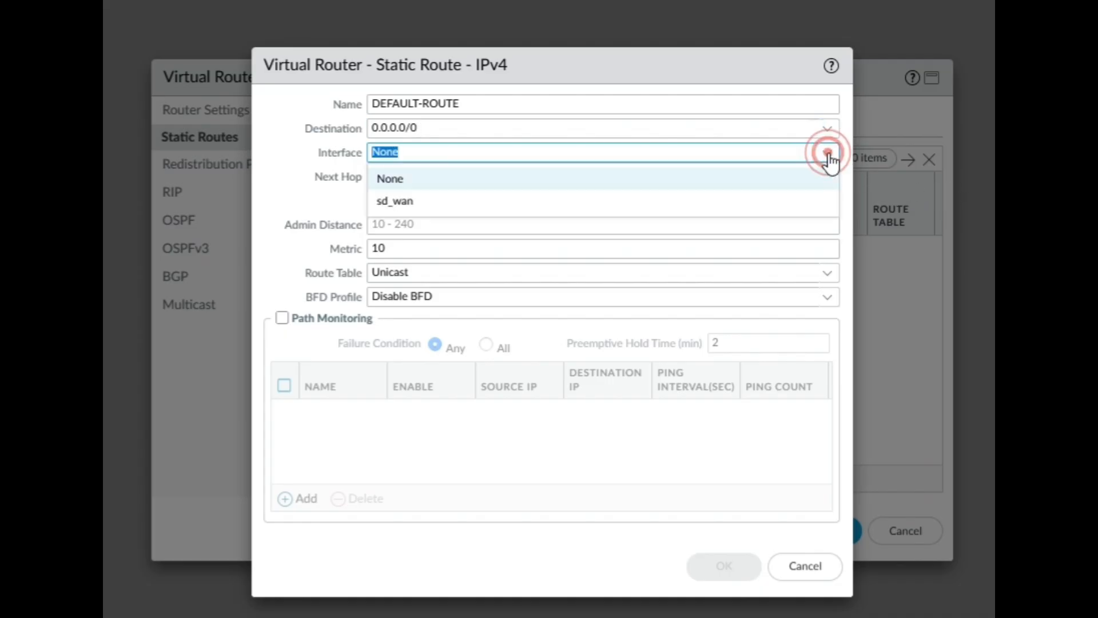
{"action": "left_click", "coordinate": [829, 159]}
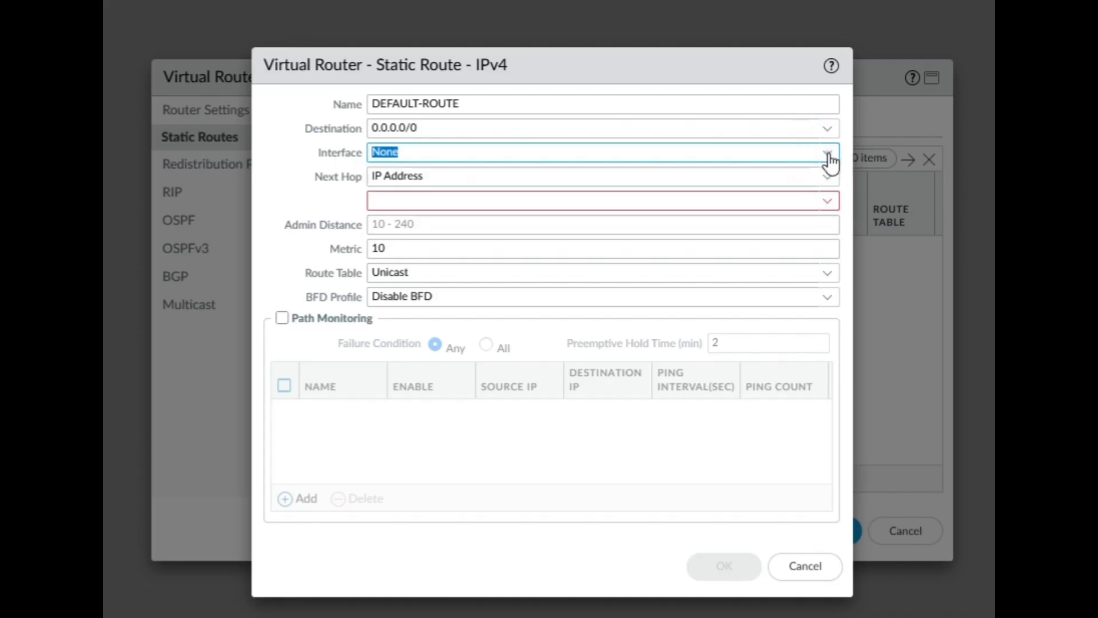
{"action": "left_click", "coordinate": [458, 176]}
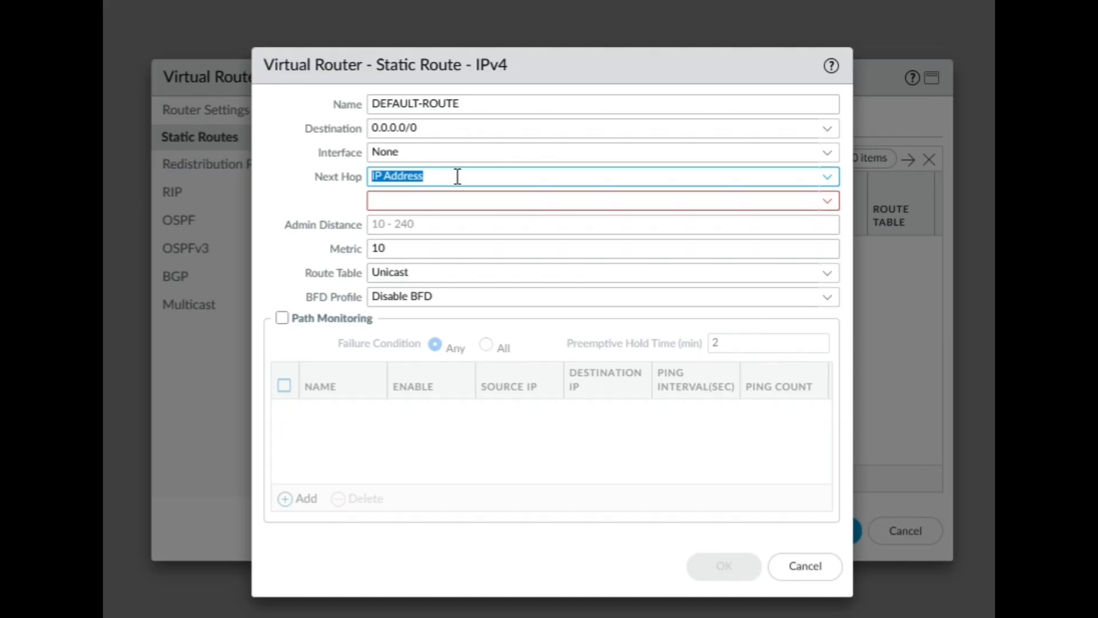
{"action": "left_click", "coordinate": [827, 176]}
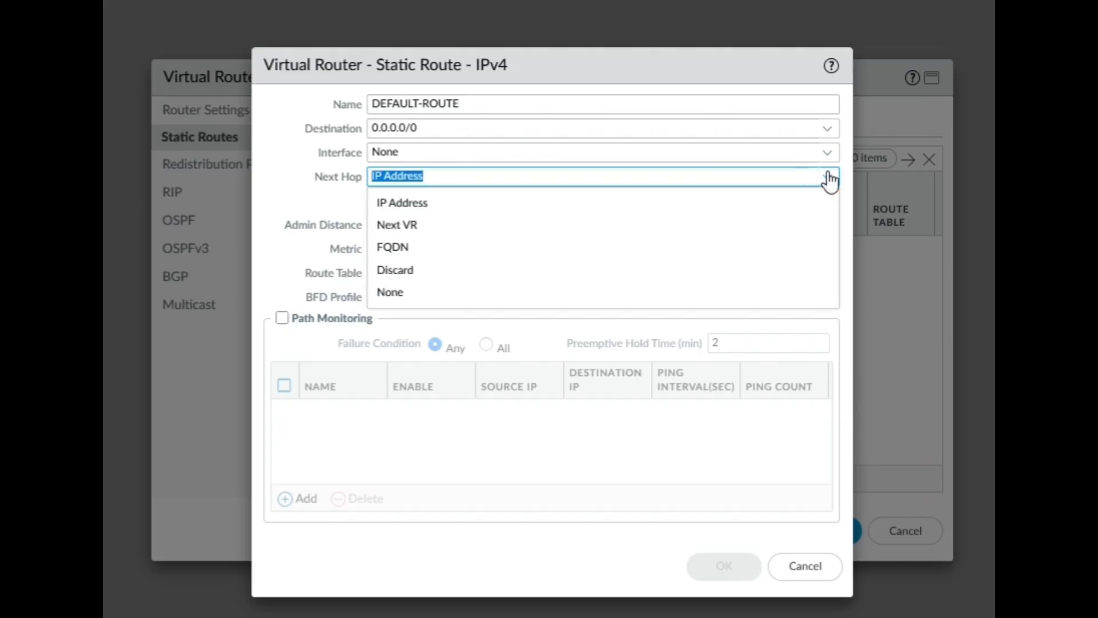
{"action": "left_click", "coordinate": [827, 178]}
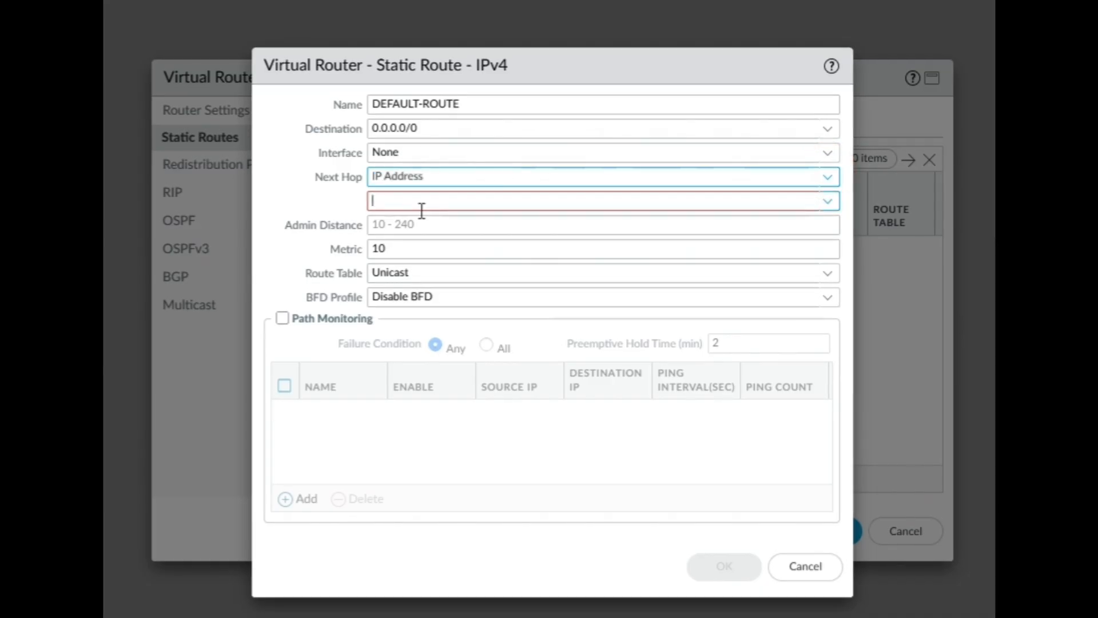
{"action": "left_click", "coordinate": [421, 211]}
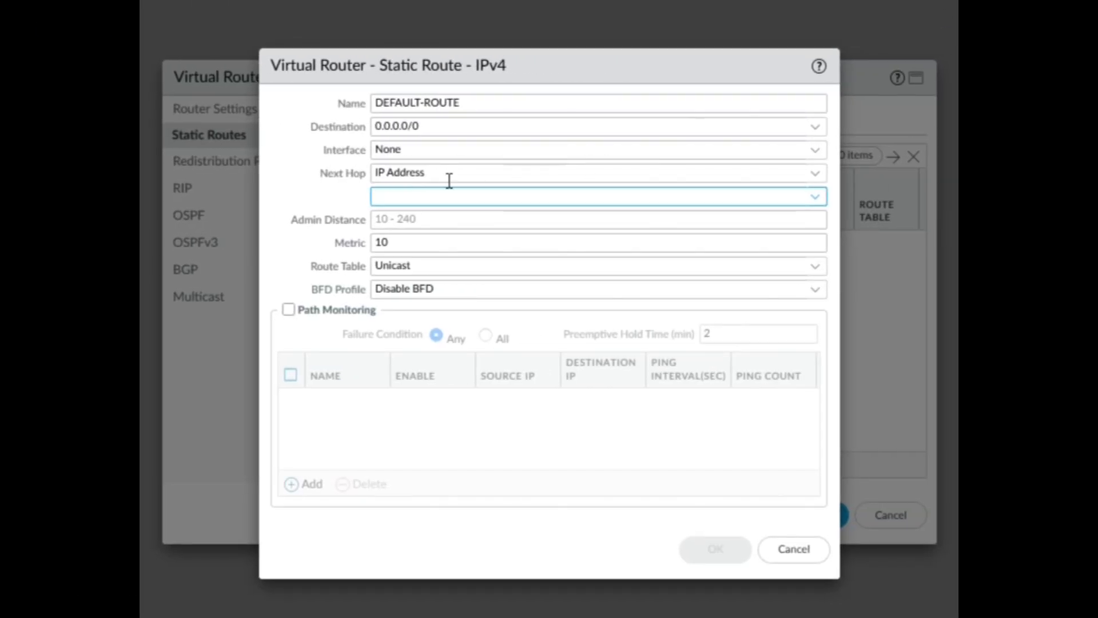
{"action": "left_click", "coordinate": [384, 198]}
{"action": "type", "text": "192"}
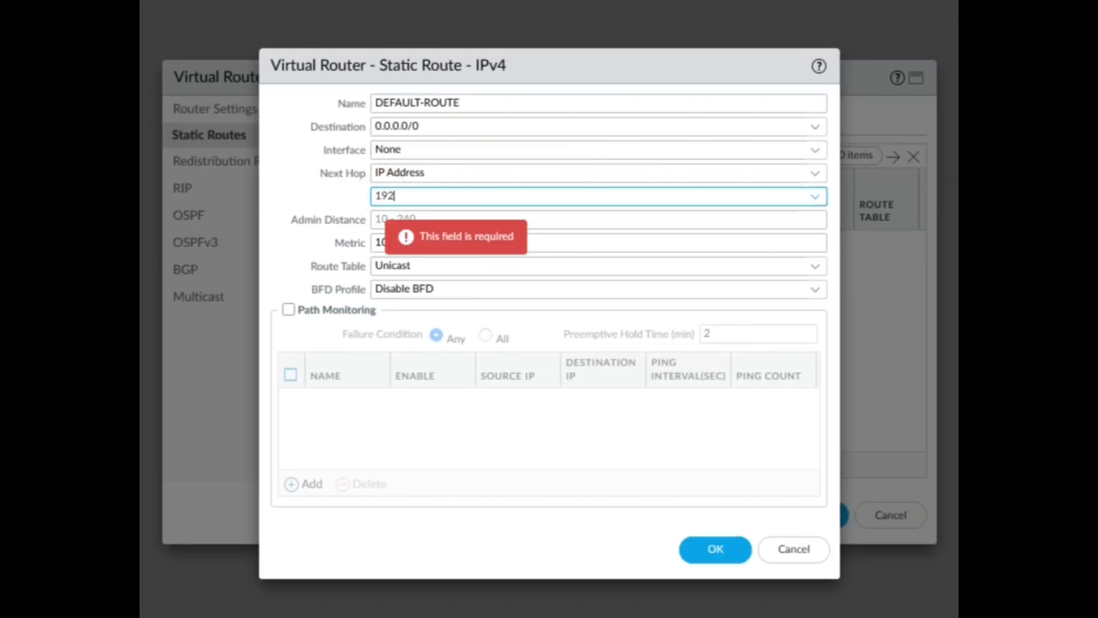
{"action": "type", "text": ".168."}
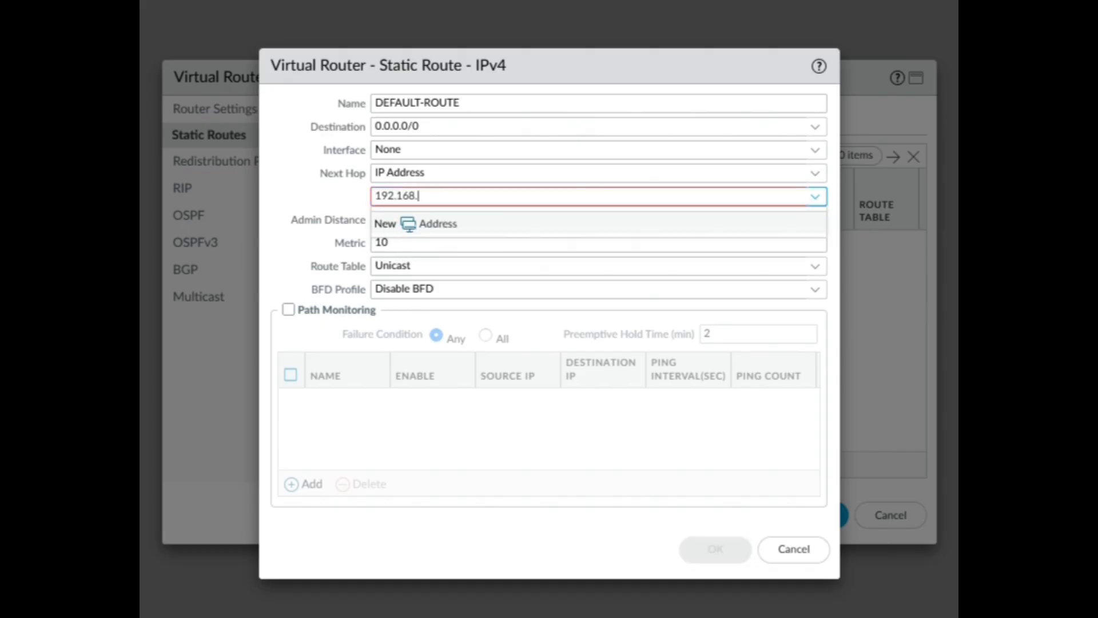
{"action": "type", "text": "204.2"}
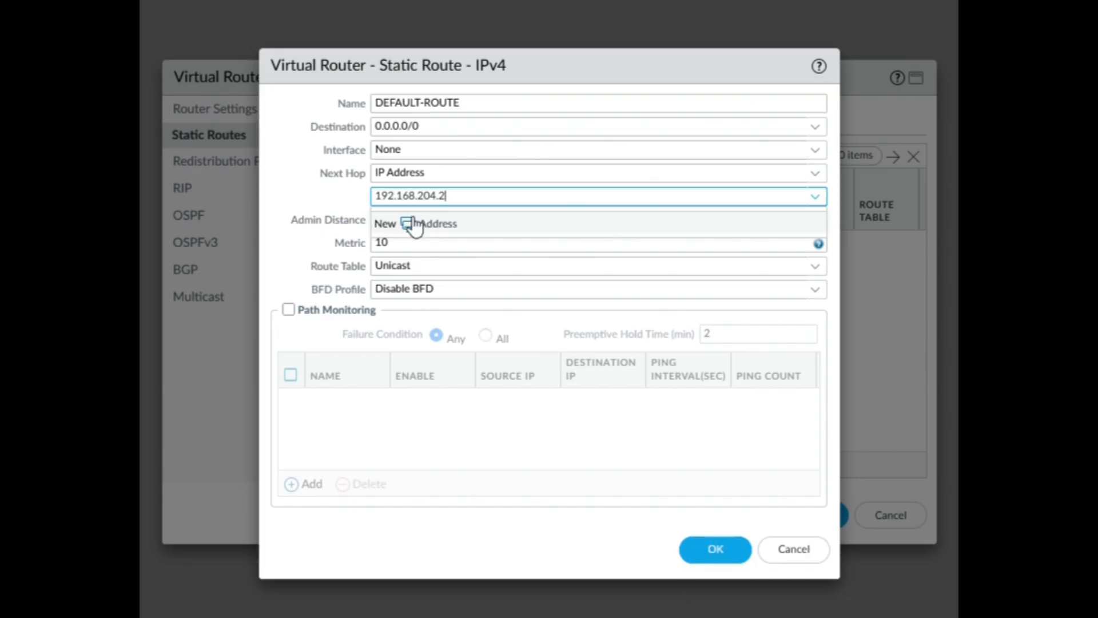
{"action": "double_click", "coordinate": [448, 194]}
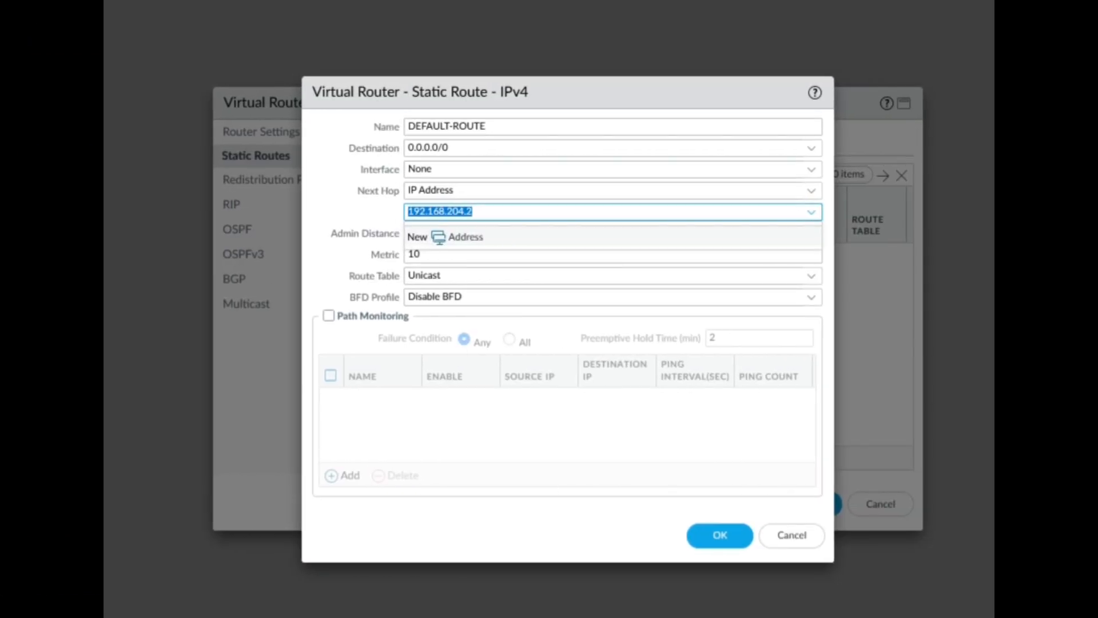
{"action": "left_click", "coordinate": [719, 541]}
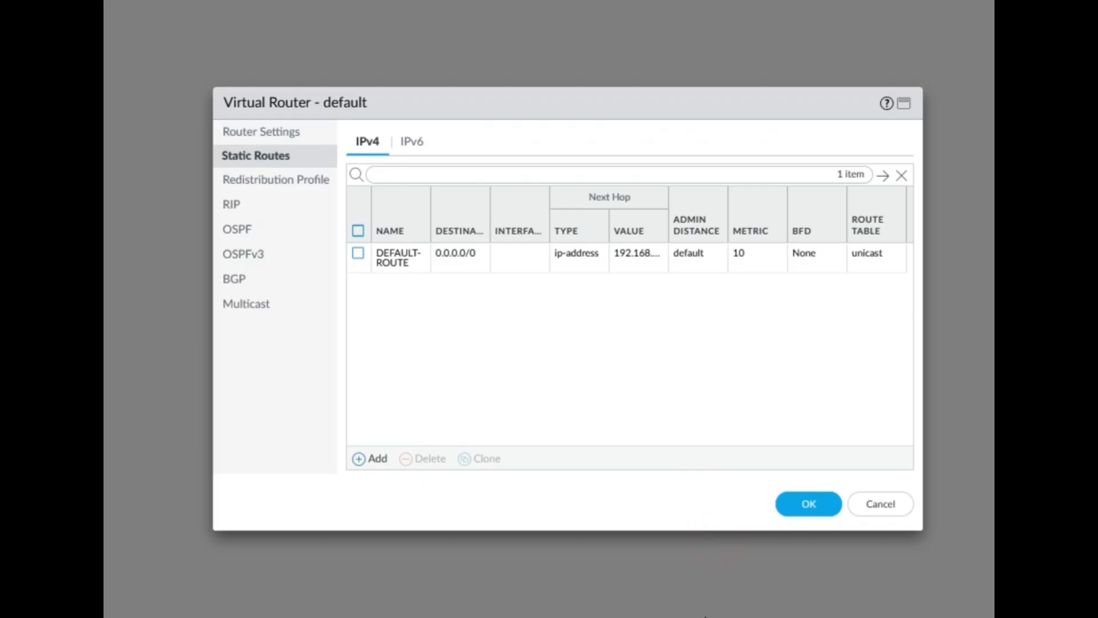
{"action": "left_click", "coordinate": [809, 503]}
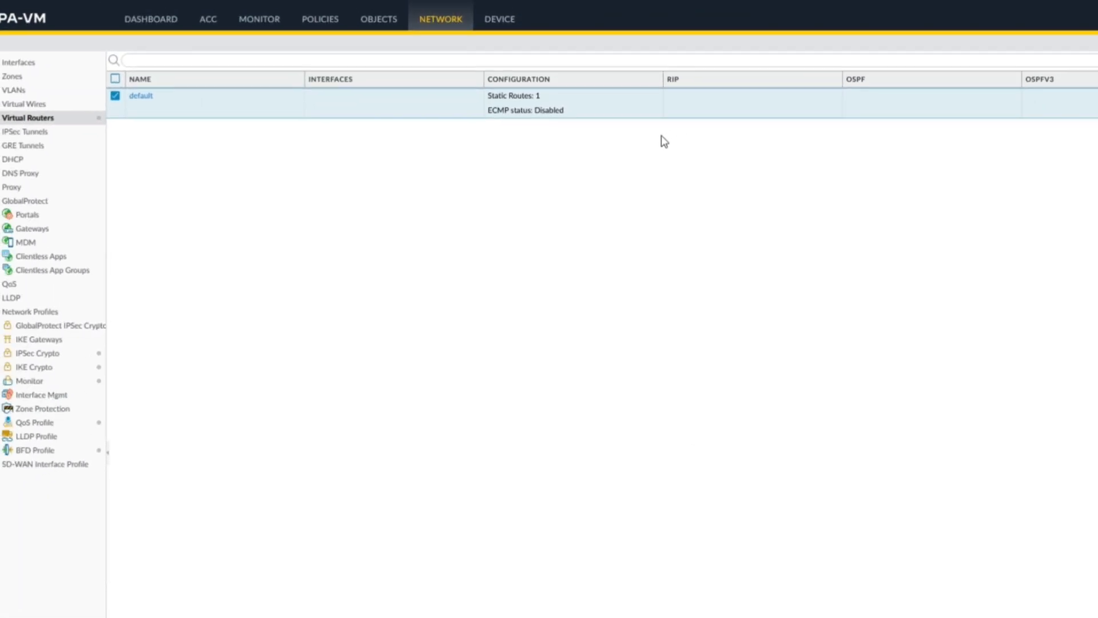
Step: In Device Setup Services, enter primary DNS 8.8.8.8 and secondary DNS 8.8.4.4
{"action": "left_click", "coordinate": [497, 50]}
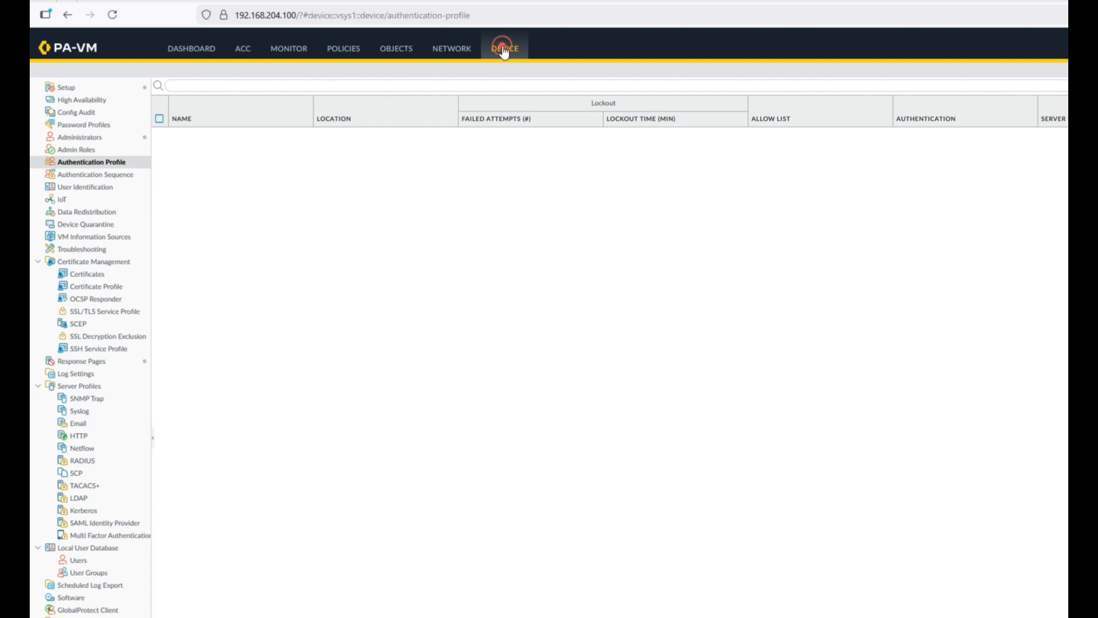
{"action": "left_click", "coordinate": [66, 89]}
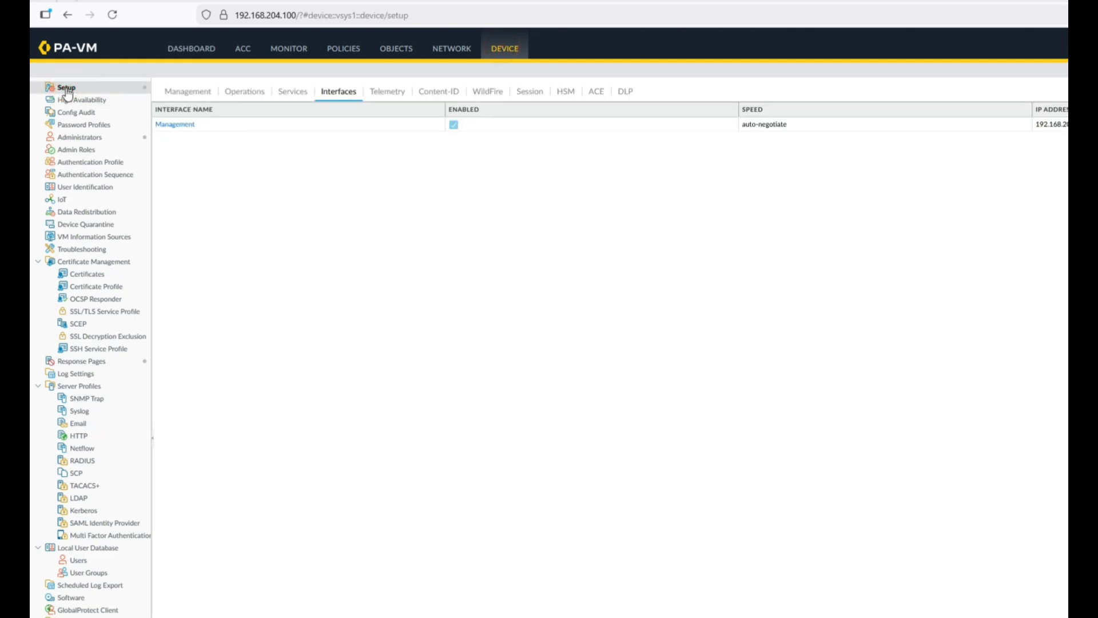
{"action": "left_click", "coordinate": [286, 93]}
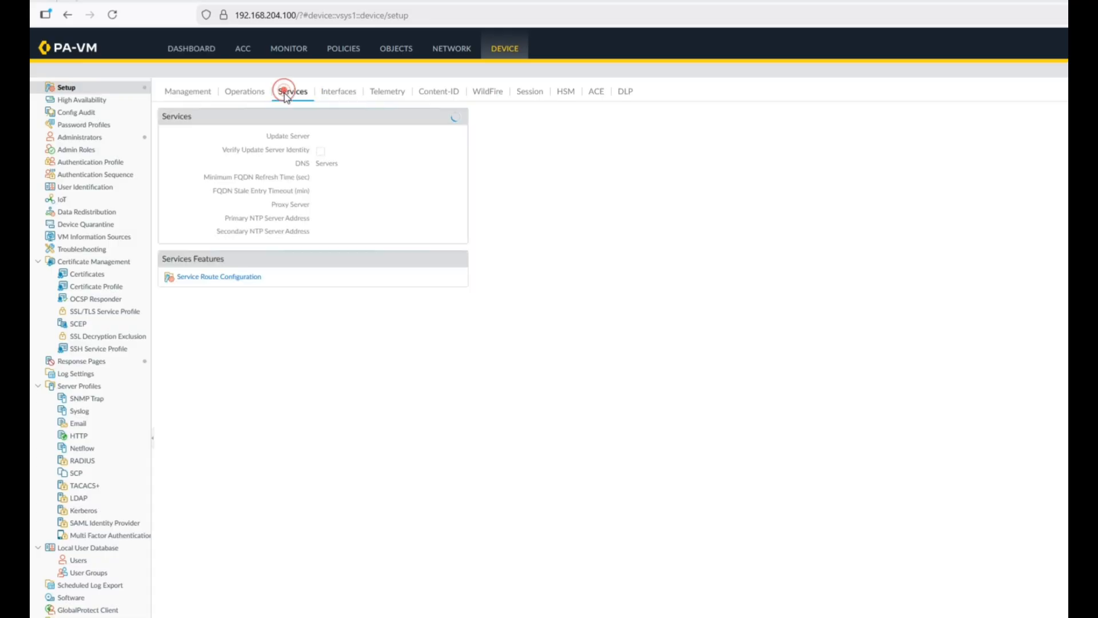
{"action": "left_click", "coordinate": [460, 117]}
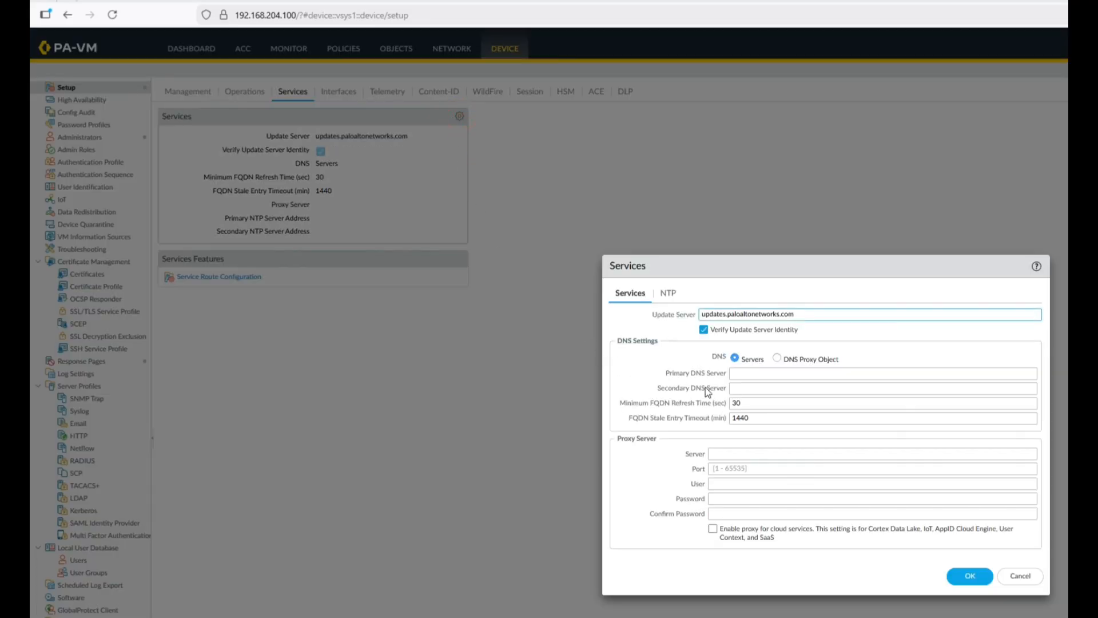
{"action": "left_click", "coordinate": [754, 374]}
{"action": "type", "text": "8."}
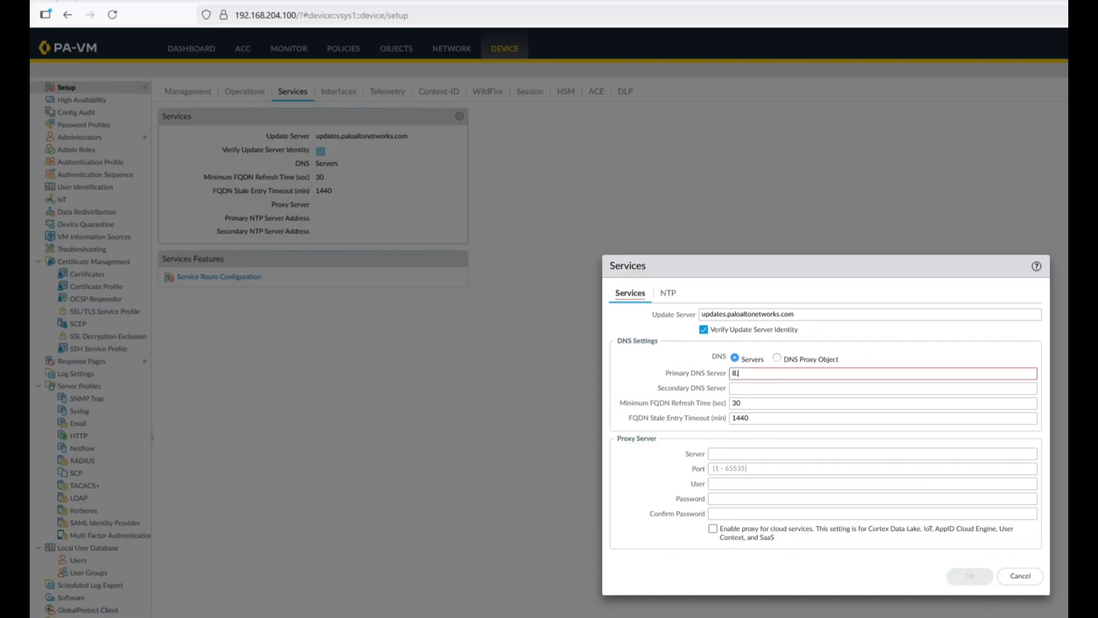
{"action": "type", "text": "8.8.8"}
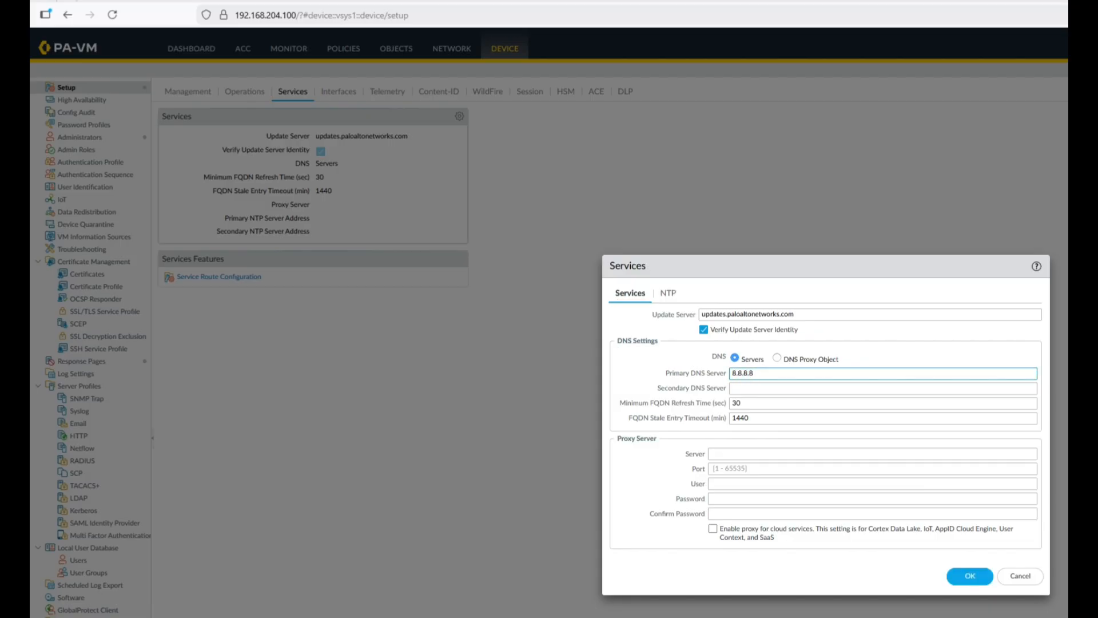
{"action": "key", "text": "Tab"}
{"action": "type", "text": "8"}
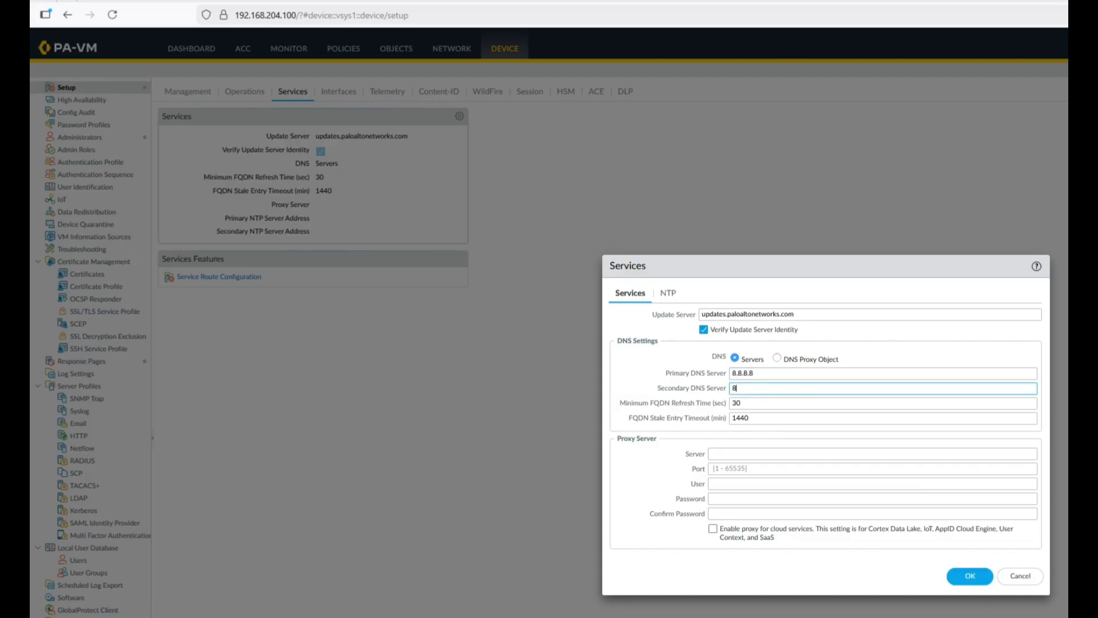
{"action": "type", "text": ".8.4.4"}
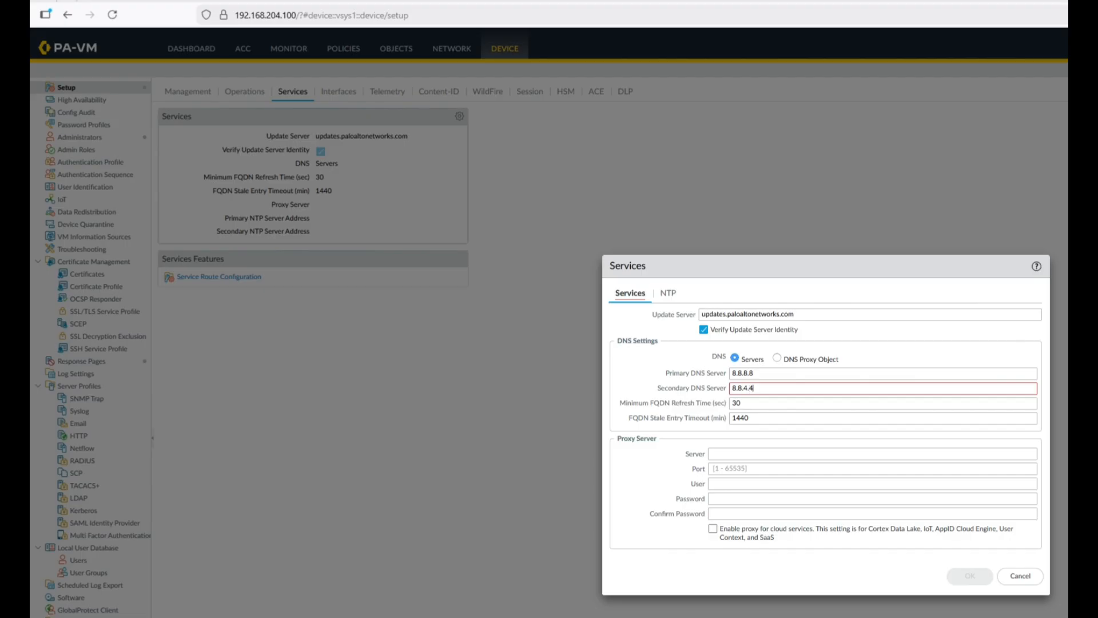
{"action": "type", "text": "."}
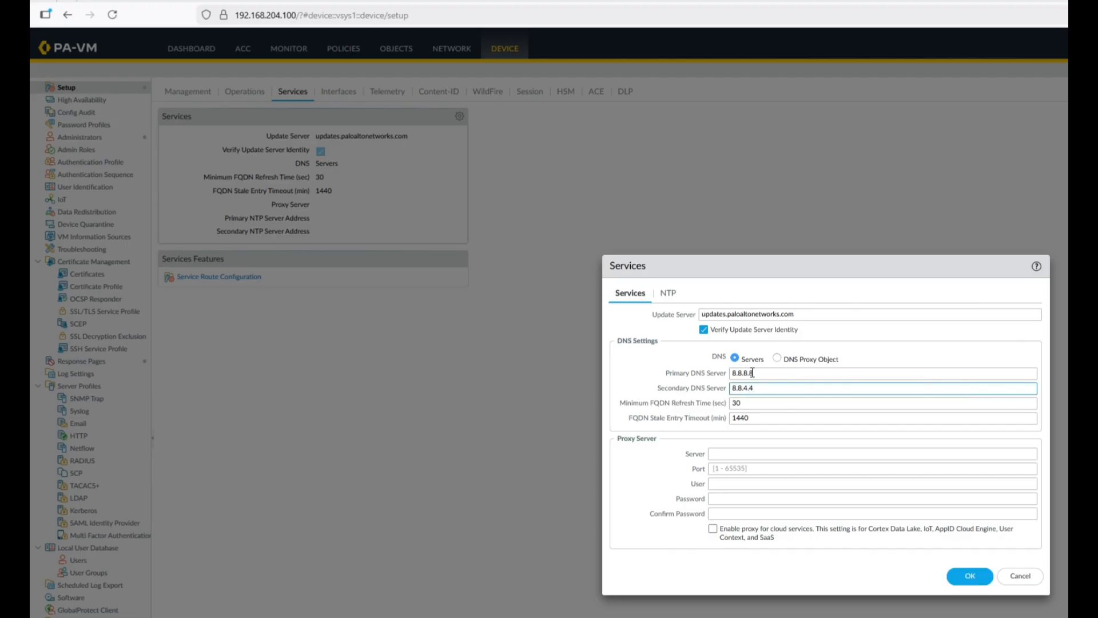
Step: Enter primary NTP server time.google.com with authentication type None
{"action": "left_click", "coordinate": [666, 293]}
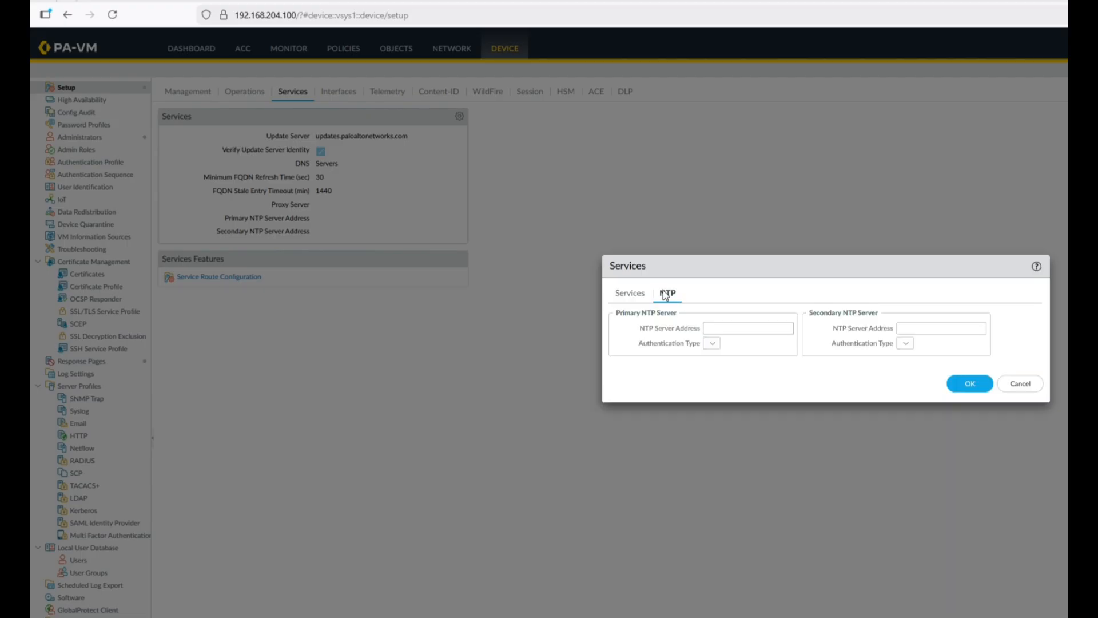
{"action": "left_click", "coordinate": [726, 329]}
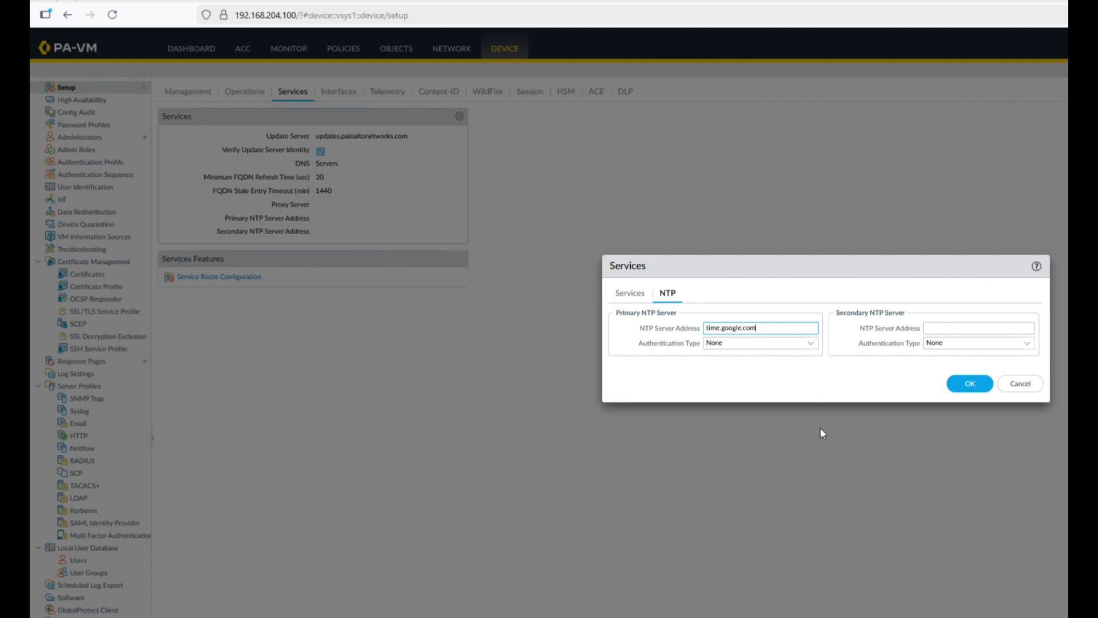
{"action": "left_click", "coordinate": [810, 345]}
{"action": "left_click", "coordinate": [811, 345]}
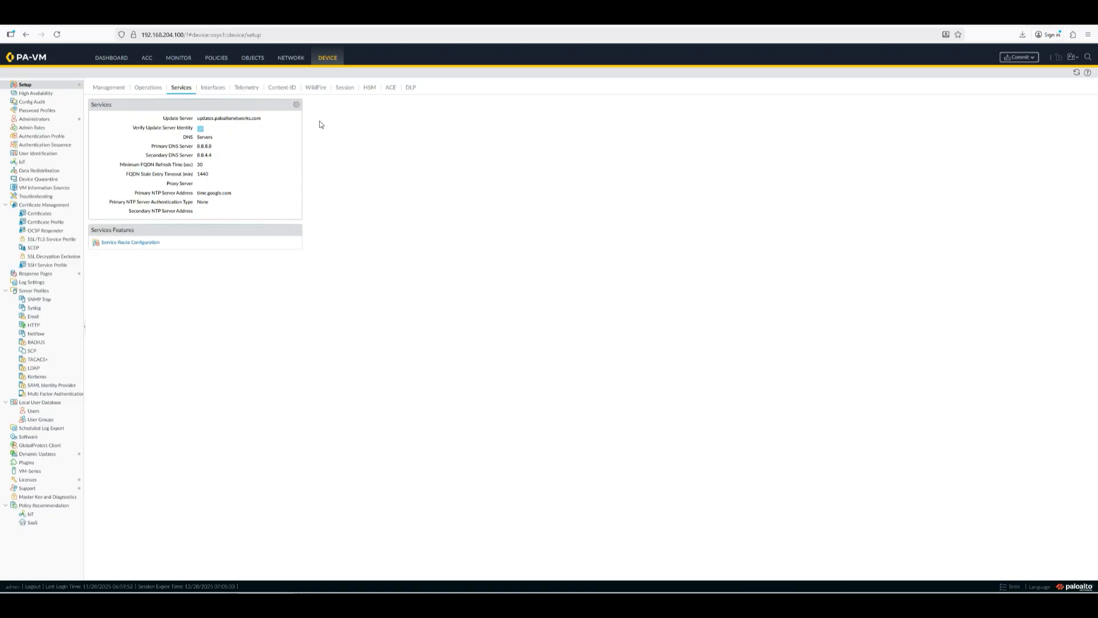
Step: Edit the Management general settings and set the hostname to PA-HQ-1
{"action": "left_click", "coordinate": [147, 89]}
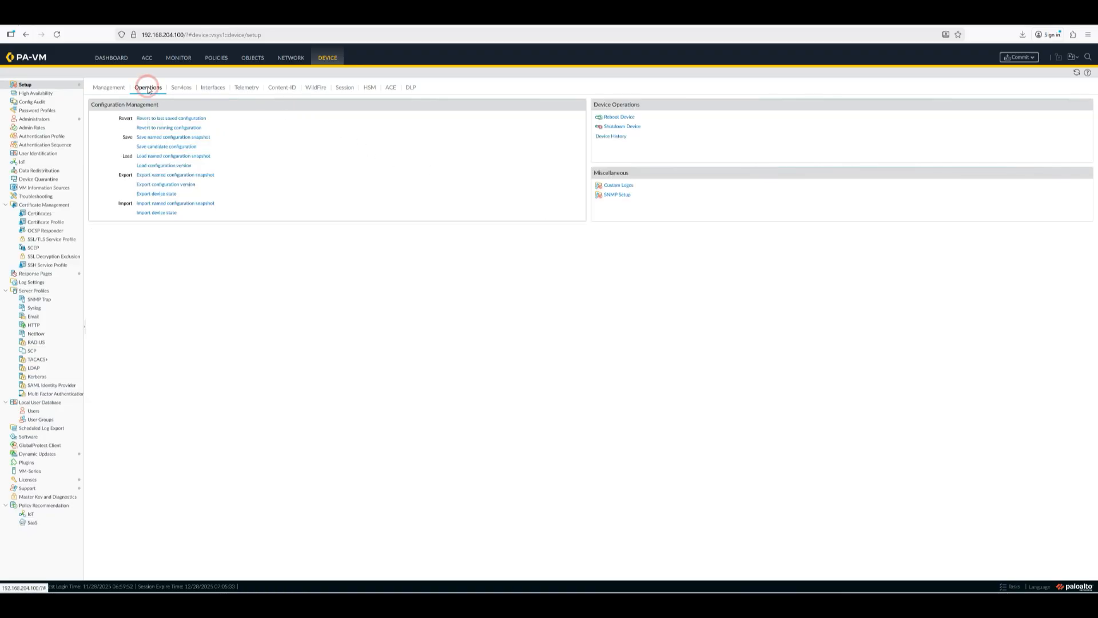
{"action": "left_click", "coordinate": [115, 90]}
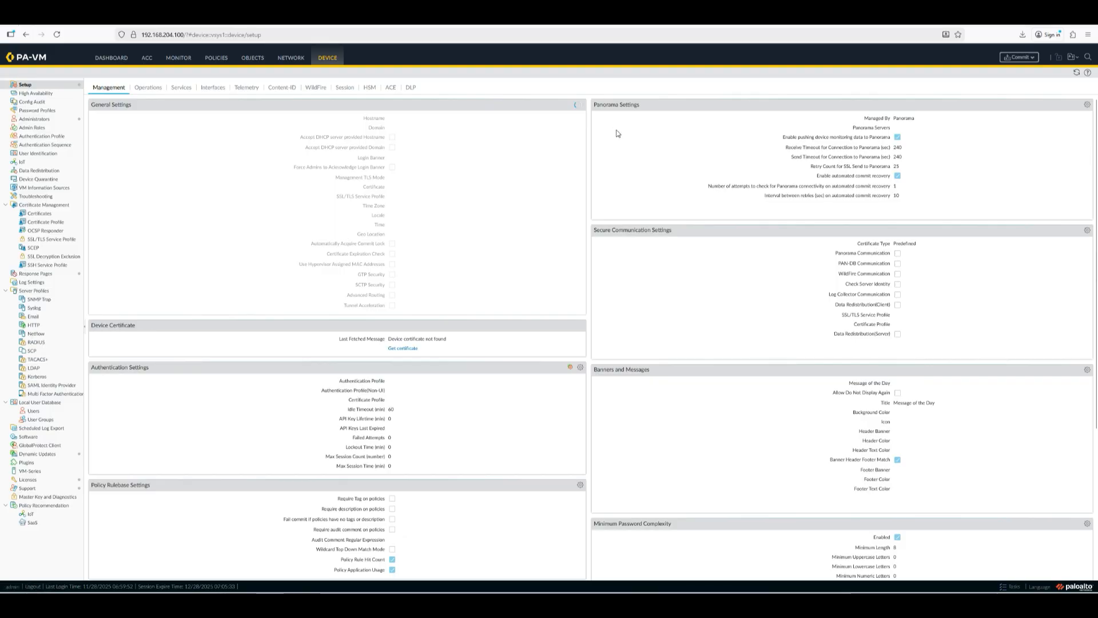
{"action": "left_click", "coordinate": [580, 106]}
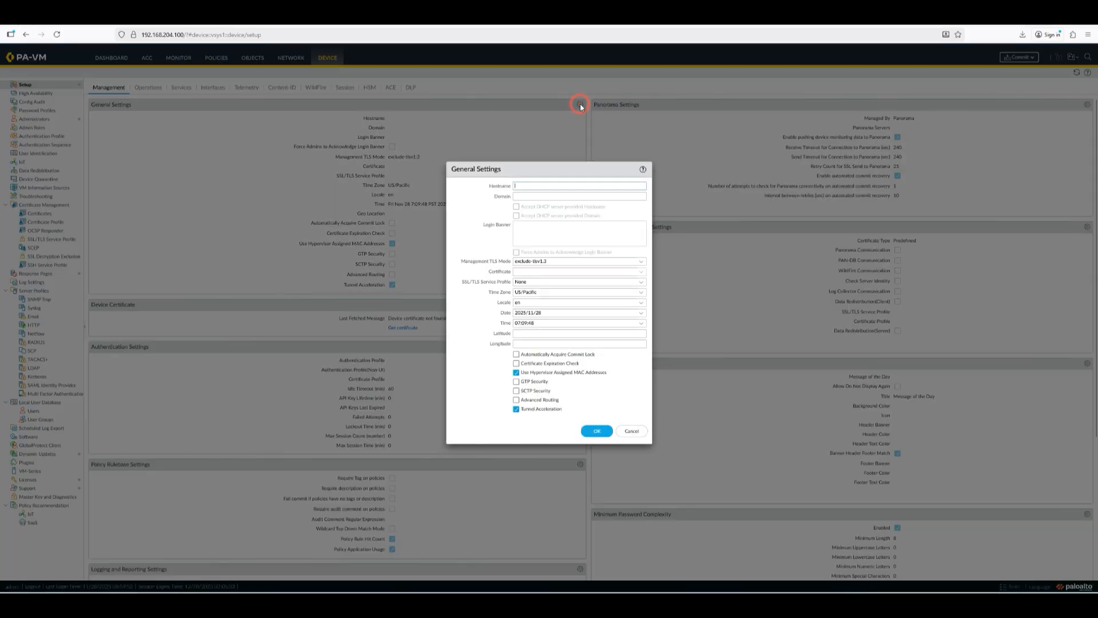
{"action": "left_click", "coordinate": [523, 186]}
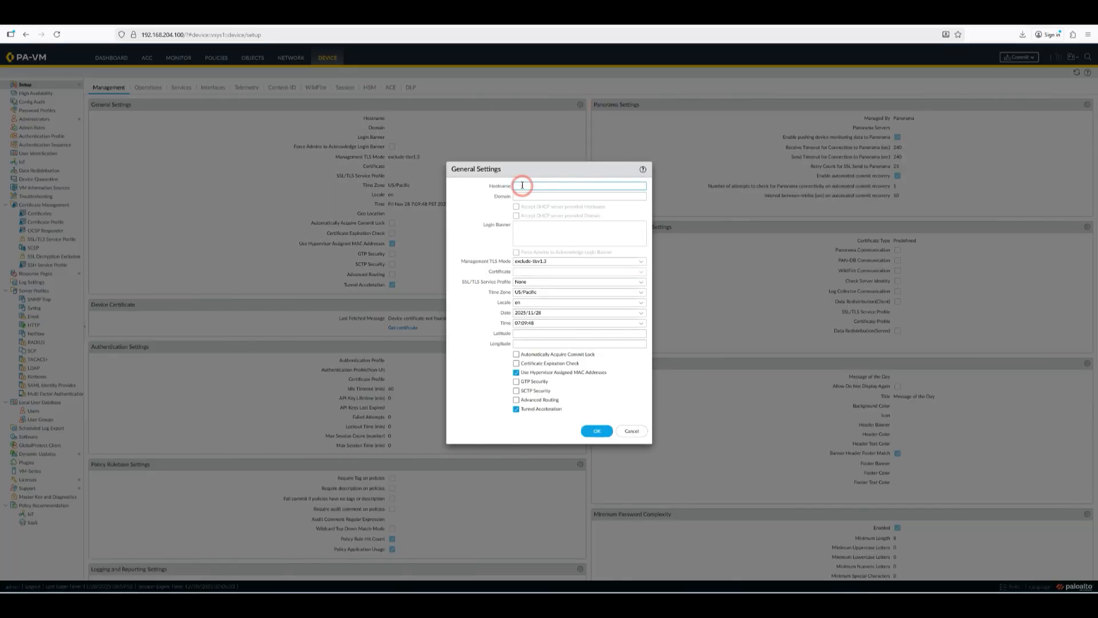
{"action": "left_click", "coordinate": [959, 29]}
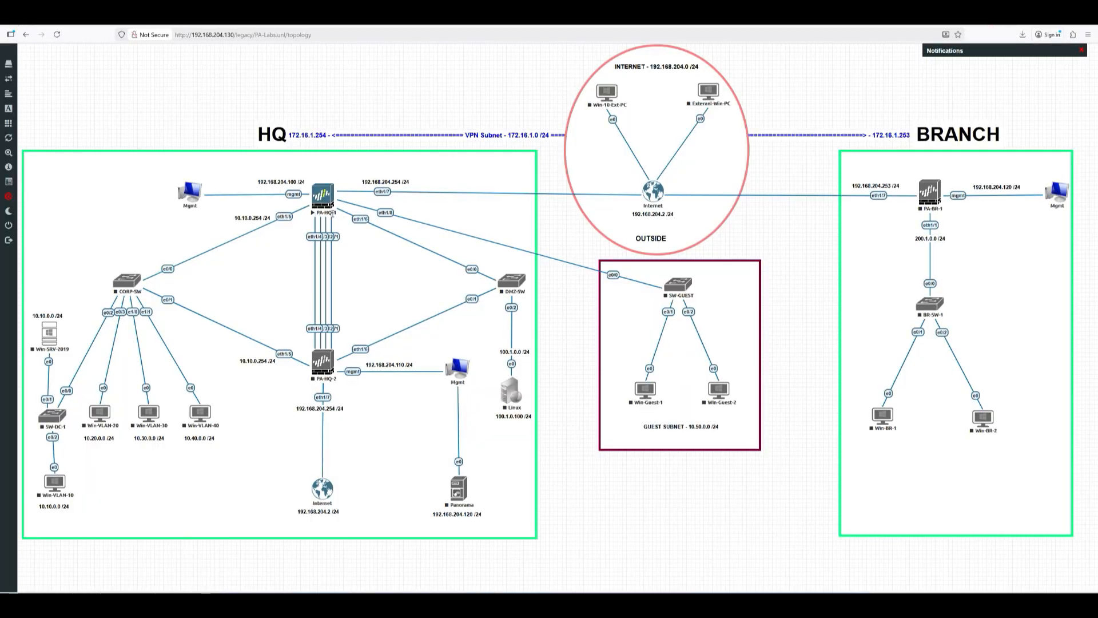
{"action": "key", "text": "ctrl+Tab"}
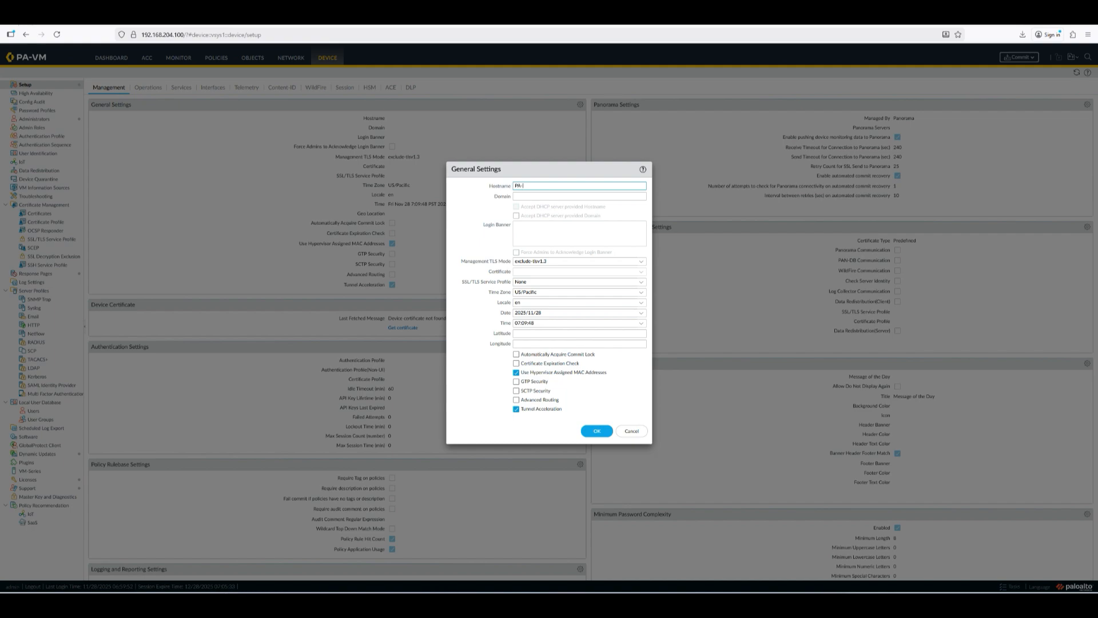
{"action": "type", "text": "-1"}
Step: Set the domain to lab.local and save the general settings
{"action": "left_click", "coordinate": [540, 195]}
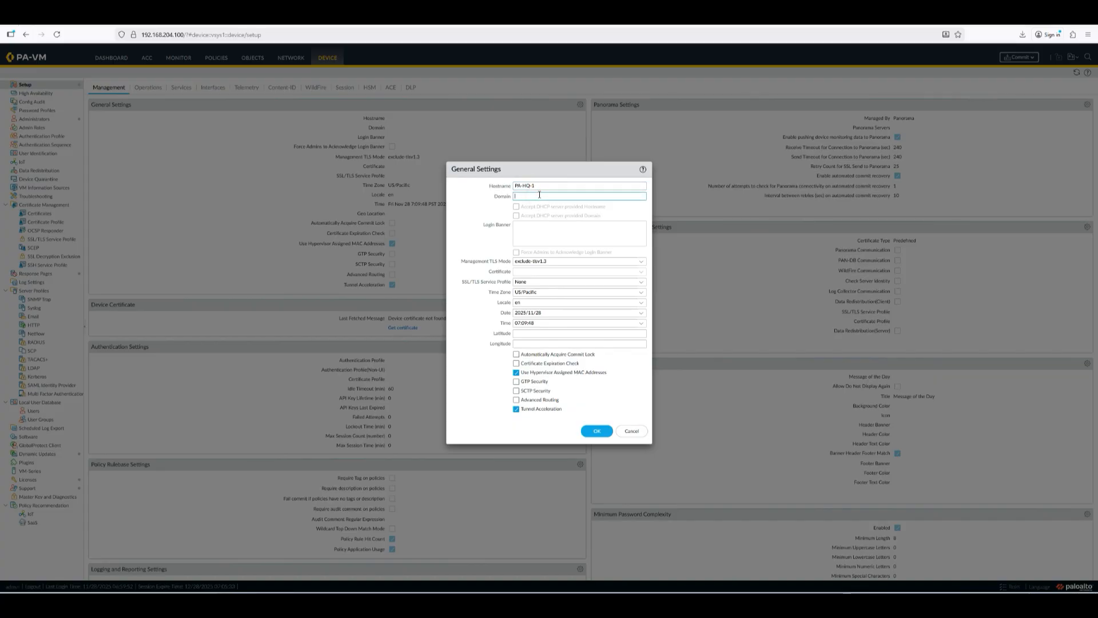
{"action": "type", "text": "lab.local"}
{"action": "triple_click", "coordinate": [534, 195]}
{"action": "left_click", "coordinate": [983, 21]}
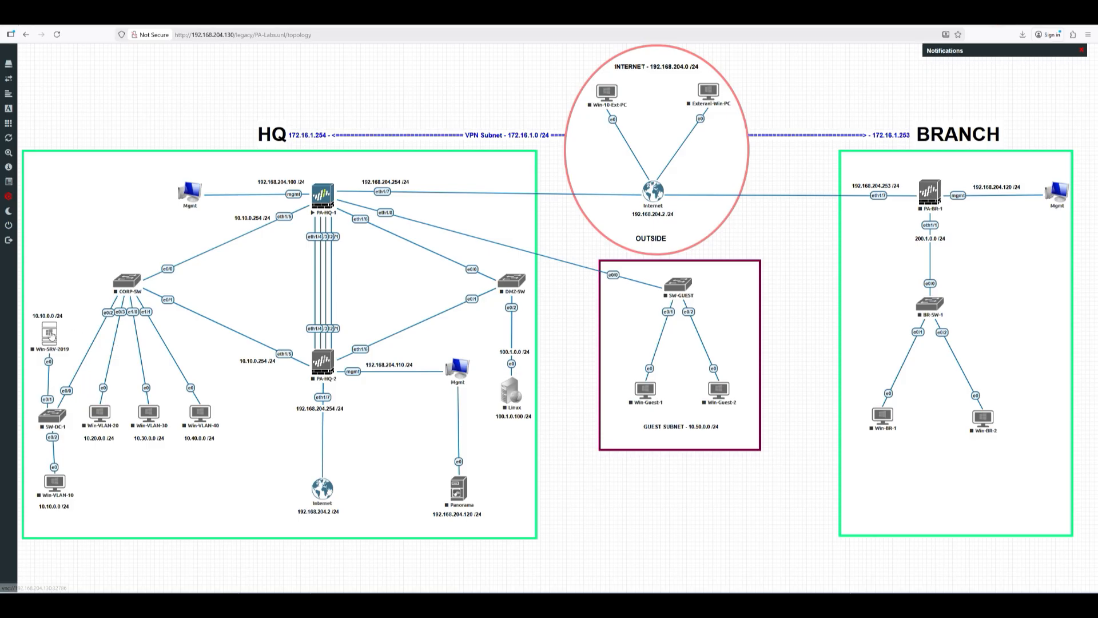
{"action": "left_click", "coordinate": [75, 298]}
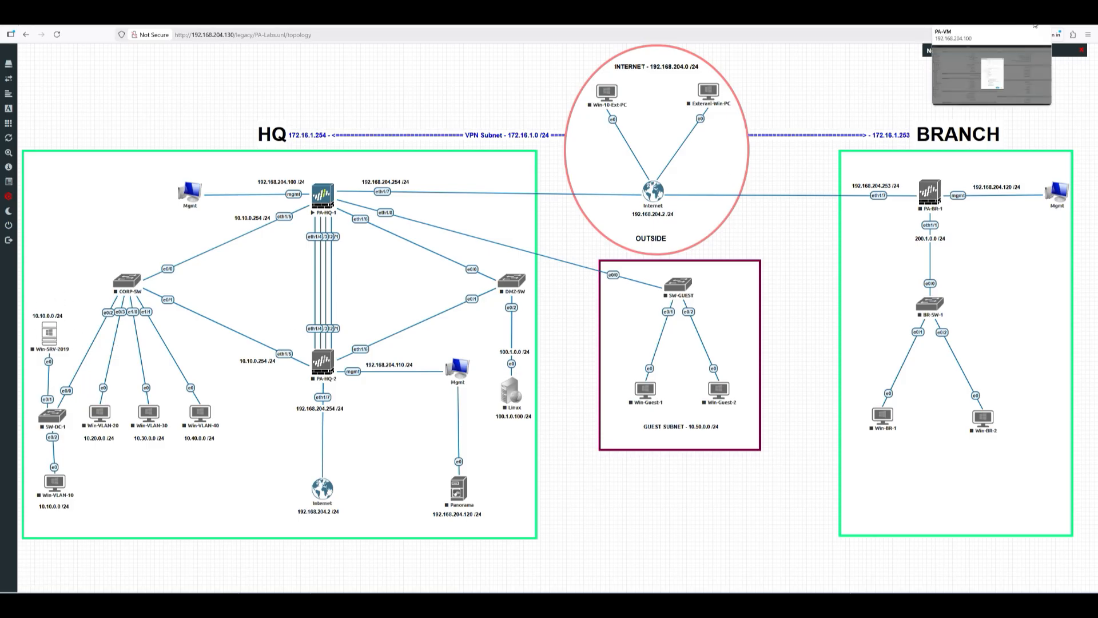
{"action": "left_click", "coordinate": [1033, 22]}
{"action": "left_click", "coordinate": [598, 431]}
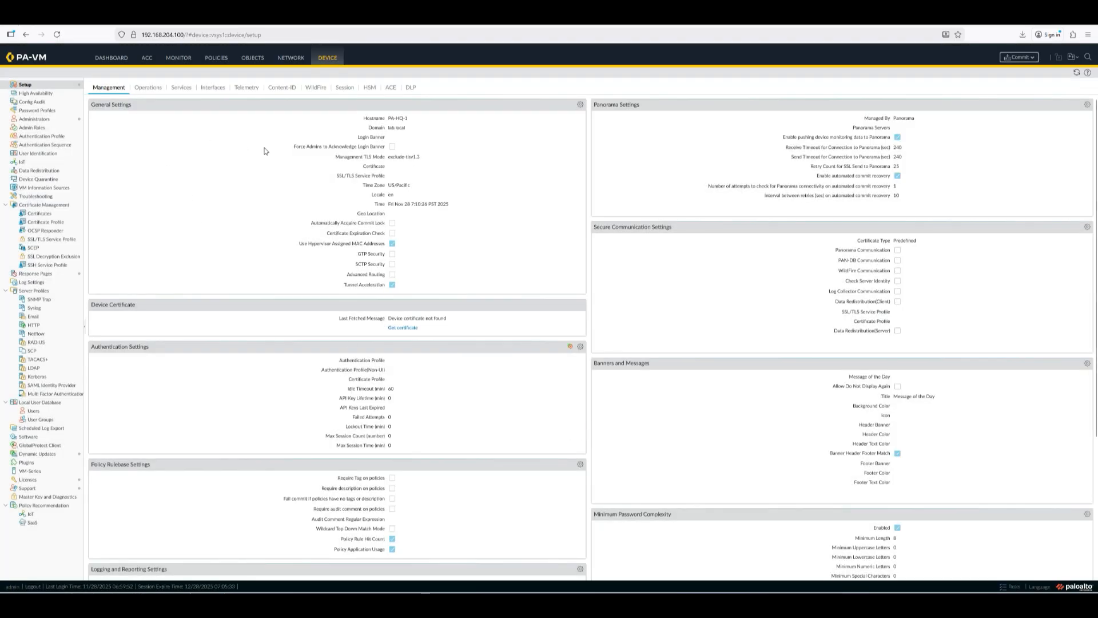
Step: Review the Services and Management settings, then commit the pending configuration
{"action": "left_click", "coordinate": [151, 87]}
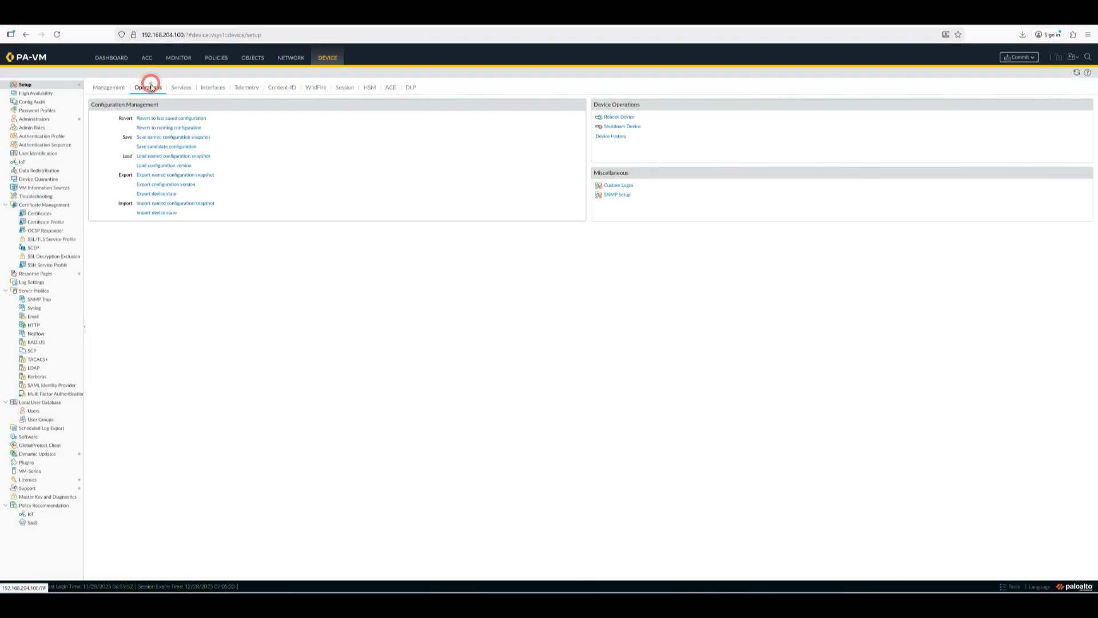
{"action": "left_click", "coordinate": [184, 87]}
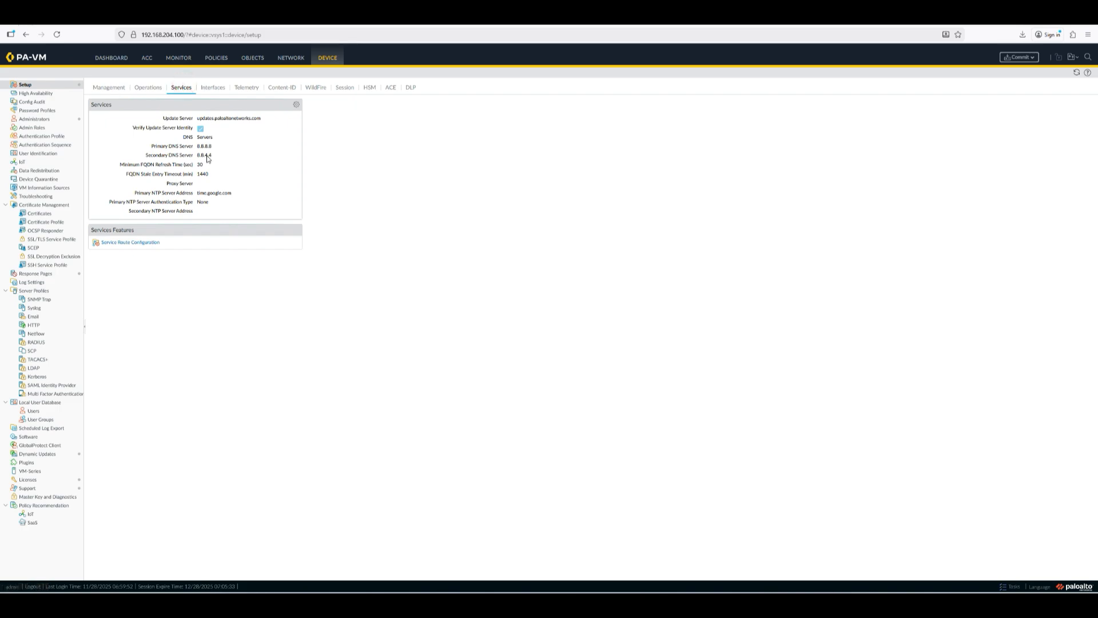
{"action": "left_click", "coordinate": [216, 89]}
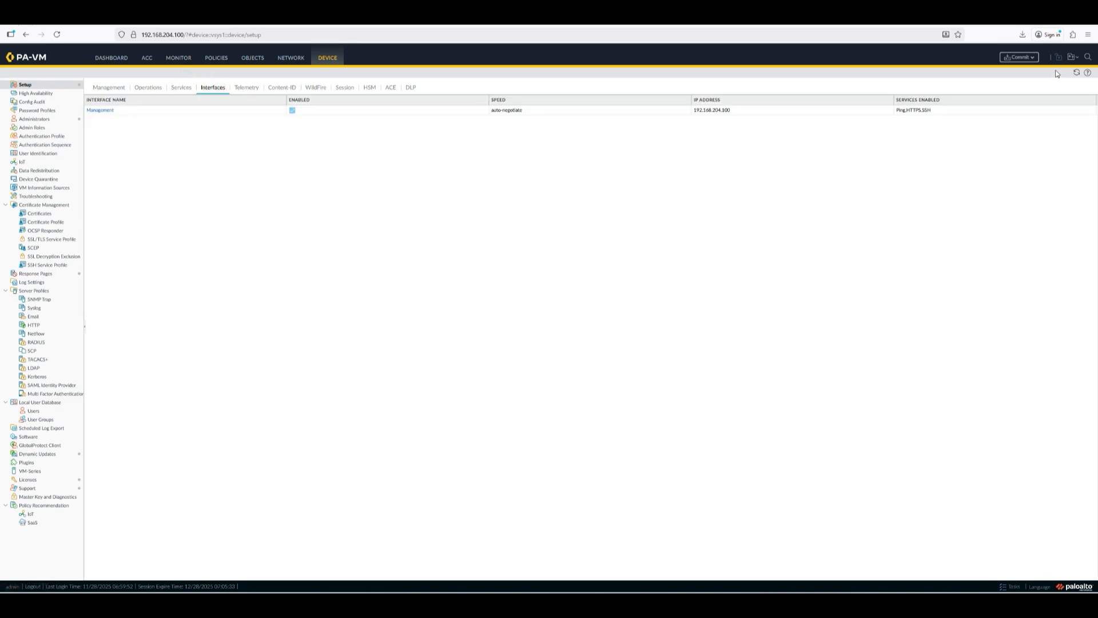
{"action": "left_click", "coordinate": [1015, 58]}
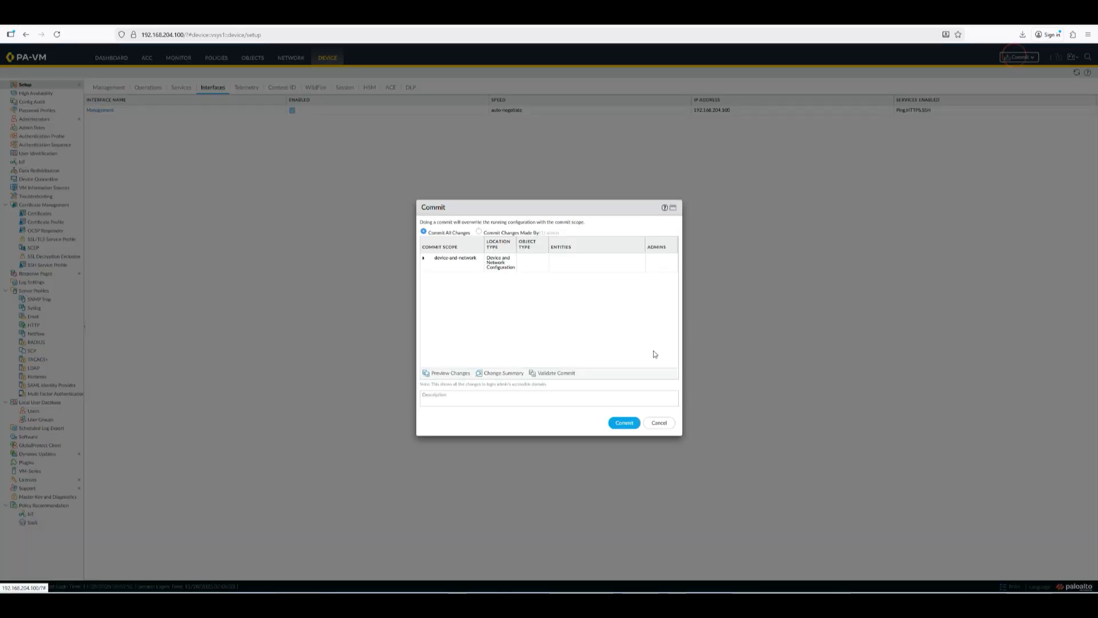
{"action": "left_click", "coordinate": [624, 423]}
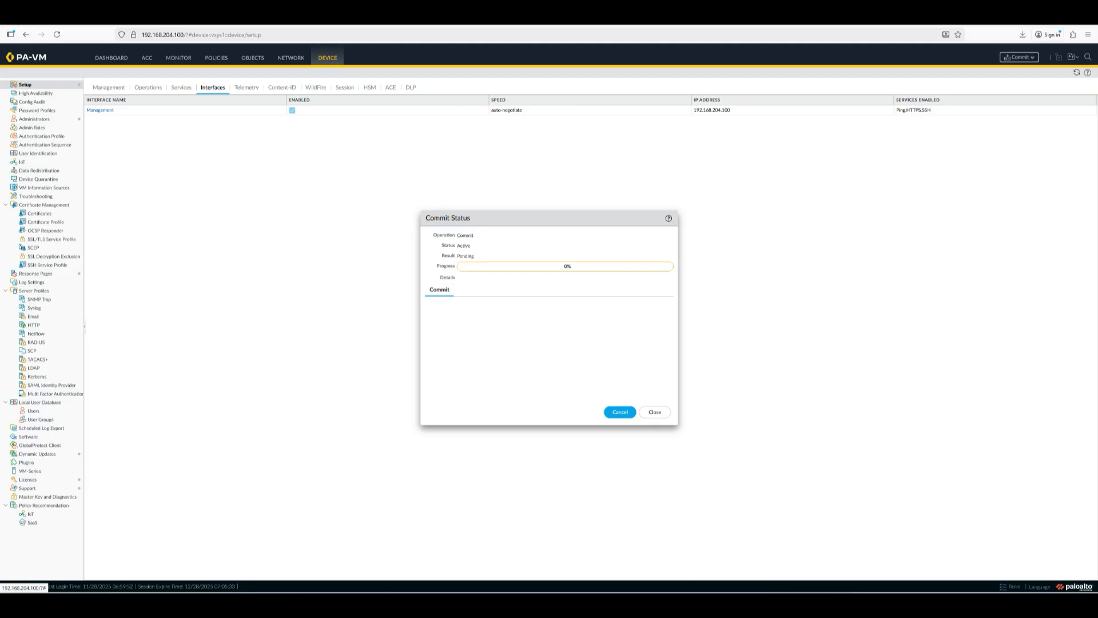
Step: Log in to the PA-VM console in PuTTY as admin
{"action": "left_click", "coordinate": [710, 592]}
{"action": "left_click", "coordinate": [578, 375]}
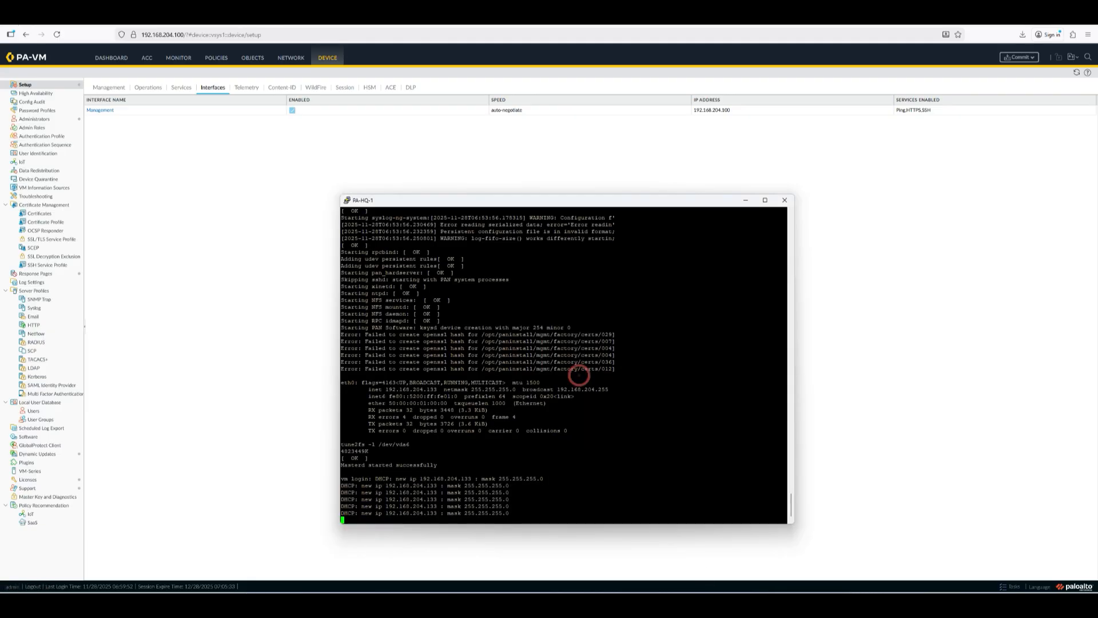
{"action": "key", "text": "Return"}
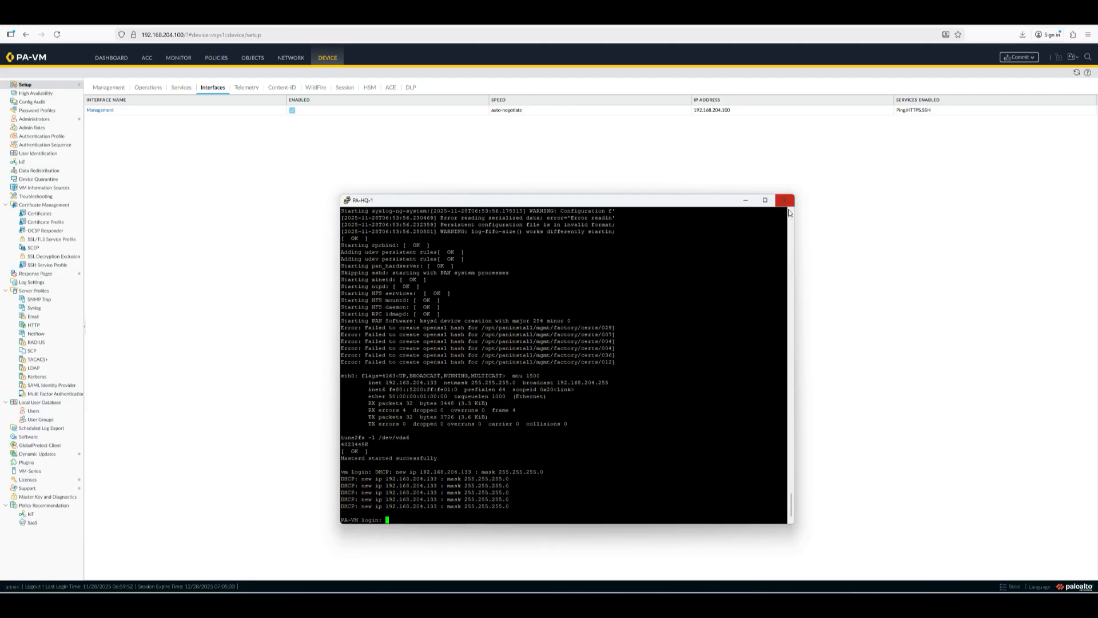
{"action": "type", "text": "admin"}
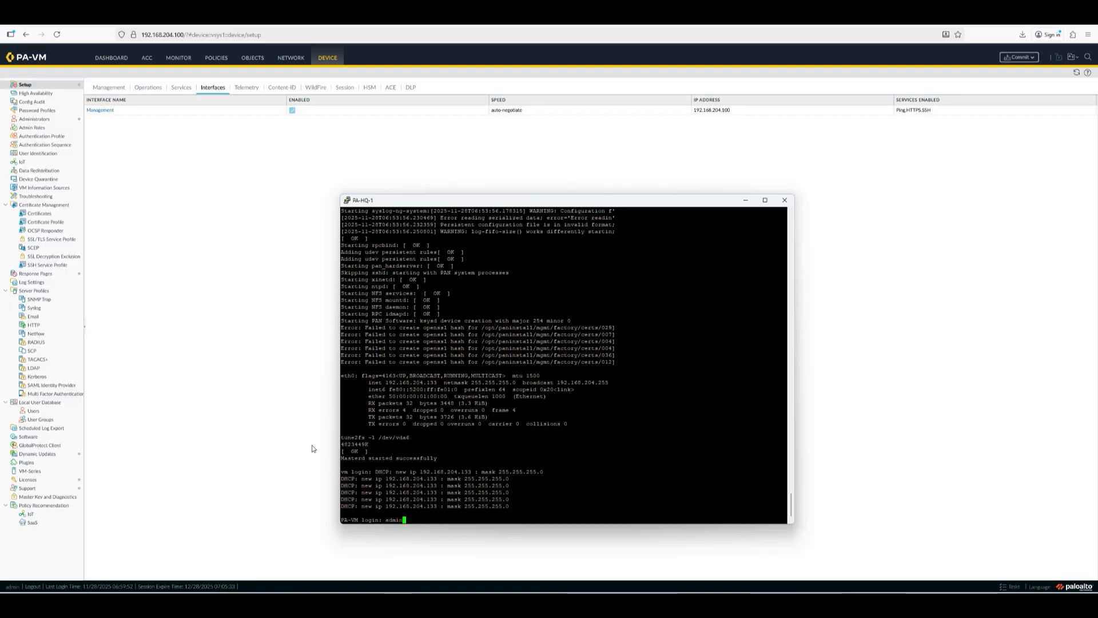
{"action": "key", "text": "Return"}
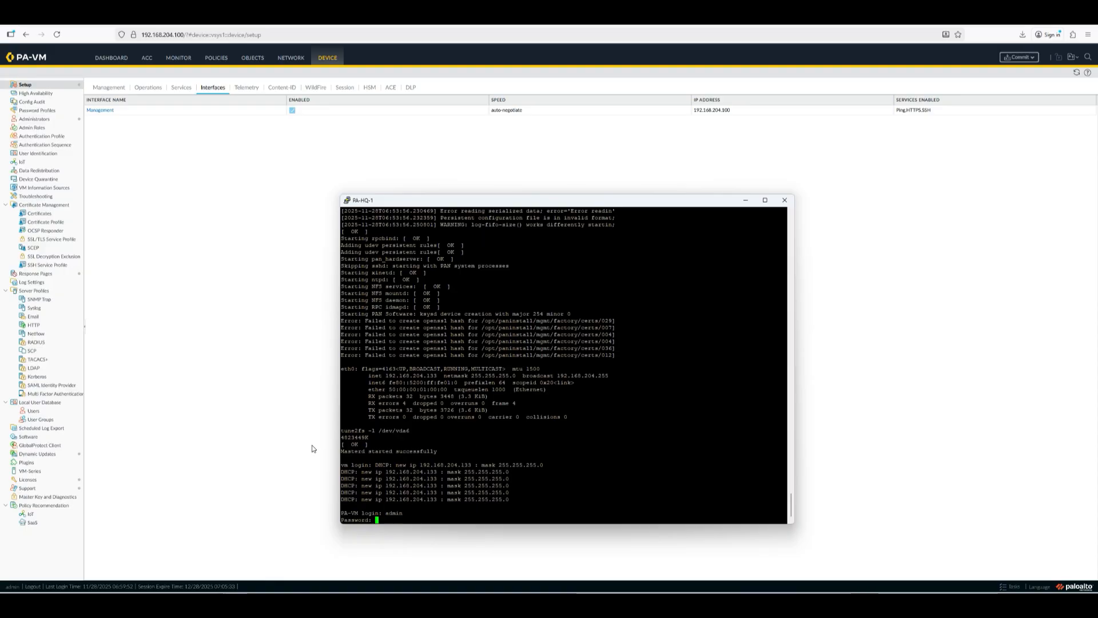
{"action": "key", "text": "Return"}
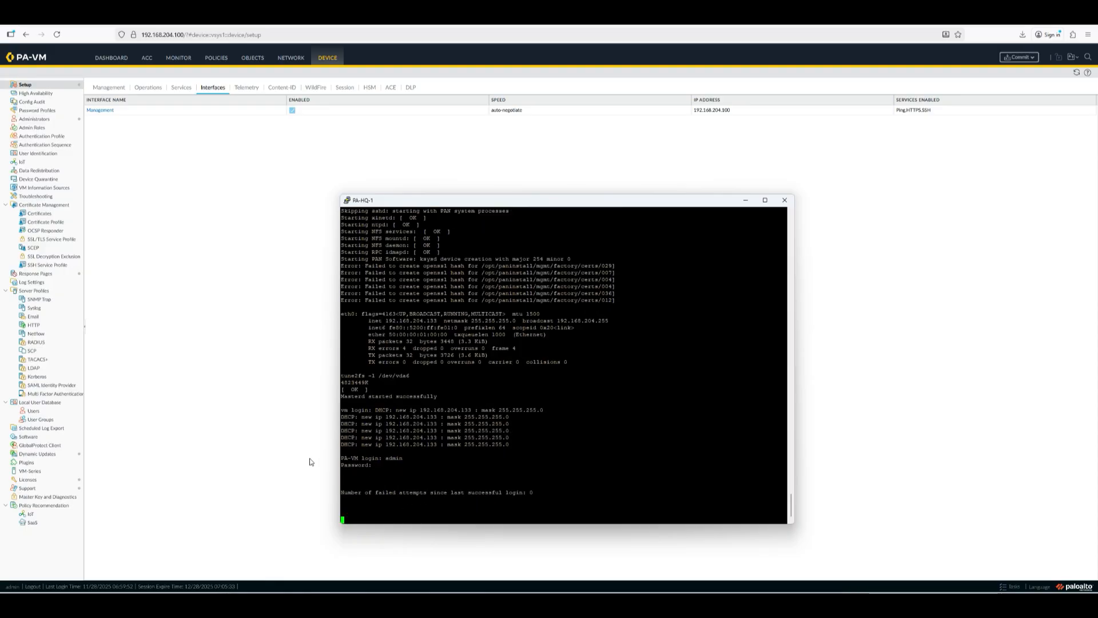
Step: Arrange the console beside the web interface's commit status report
{"action": "left_click_drag", "start_coordinate": [481, 203], "coordinate": [739, 203]}
{"action": "left_click", "coordinate": [512, 229]}
{"action": "left_click_drag", "start_coordinate": [510, 217], "coordinate": [366, 176]}
{"action": "left_click", "coordinate": [710, 595]}
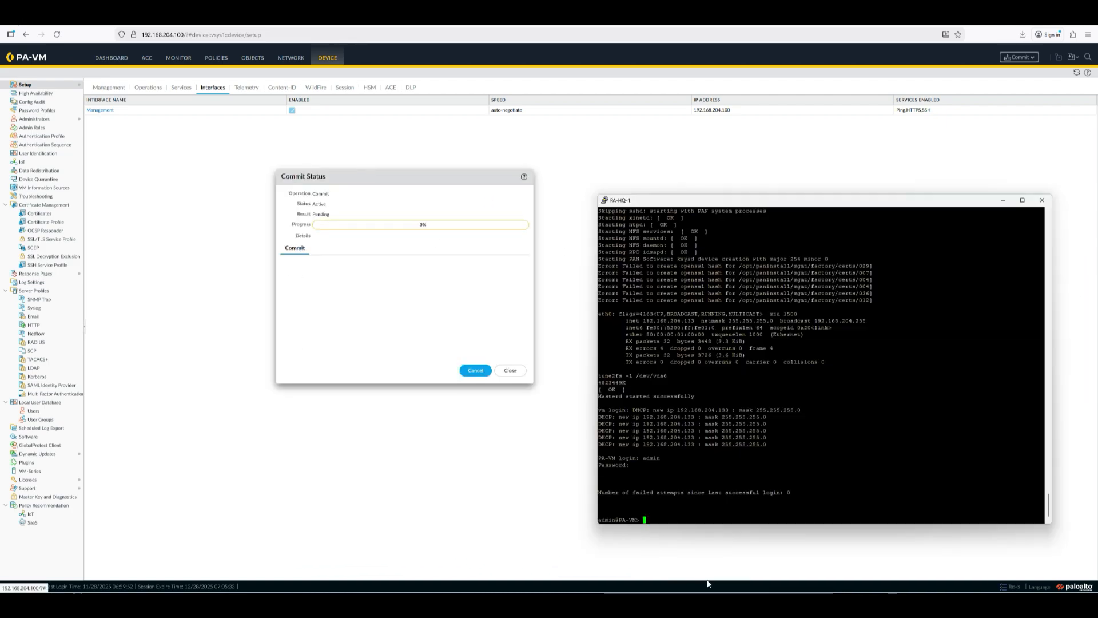
{"action": "left_click_drag", "start_coordinate": [699, 203], "coordinate": [661, 169]}
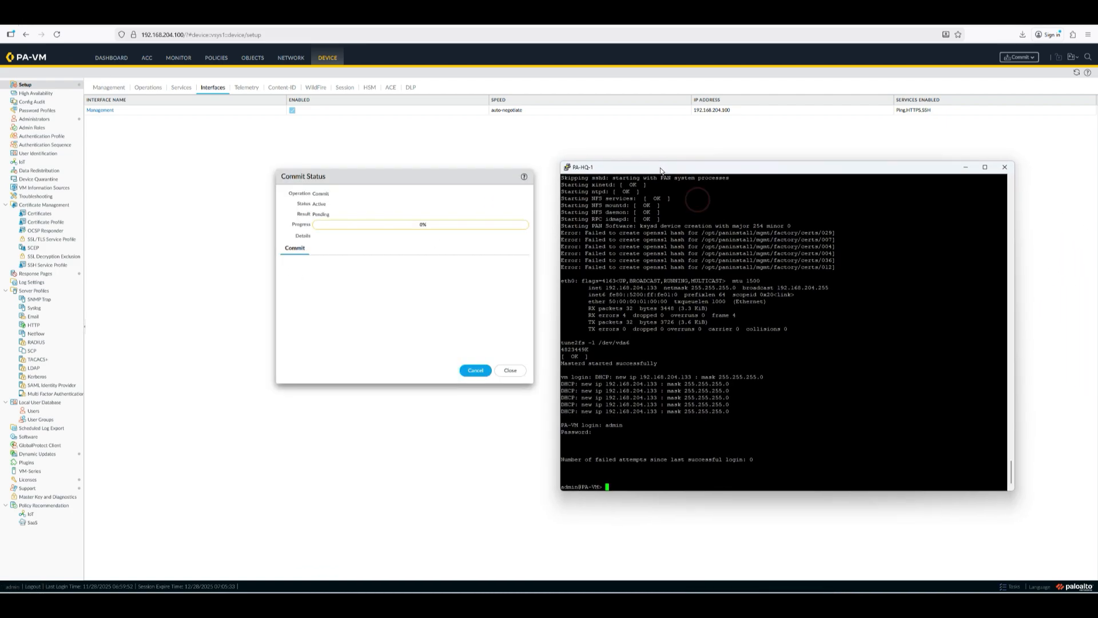
Step: Run 'show system info' and read the management IP and default gateway
{"action": "key", "text": "Return"}
{"action": "key", "text": "Return"}
{"action": "key", "text": "Return"}
{"action": "key", "text": "Return"}
{"action": "key", "text": "Return"}
{"action": "key", "text": "Return"}
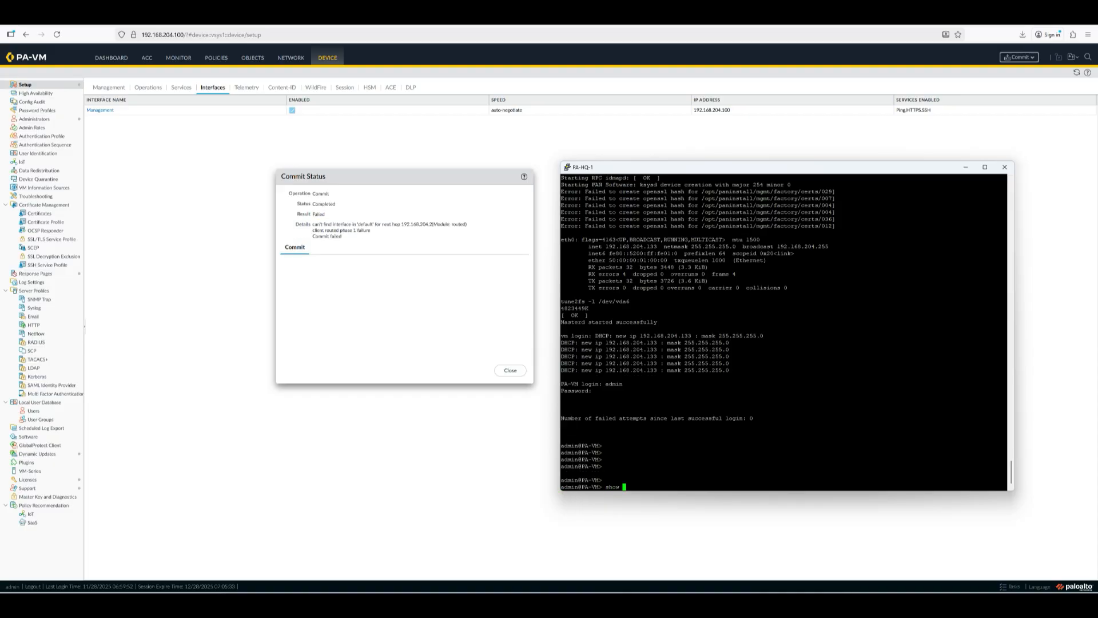
{"action": "type", "text": "show sys"}
{"action": "key", "text": "question"}
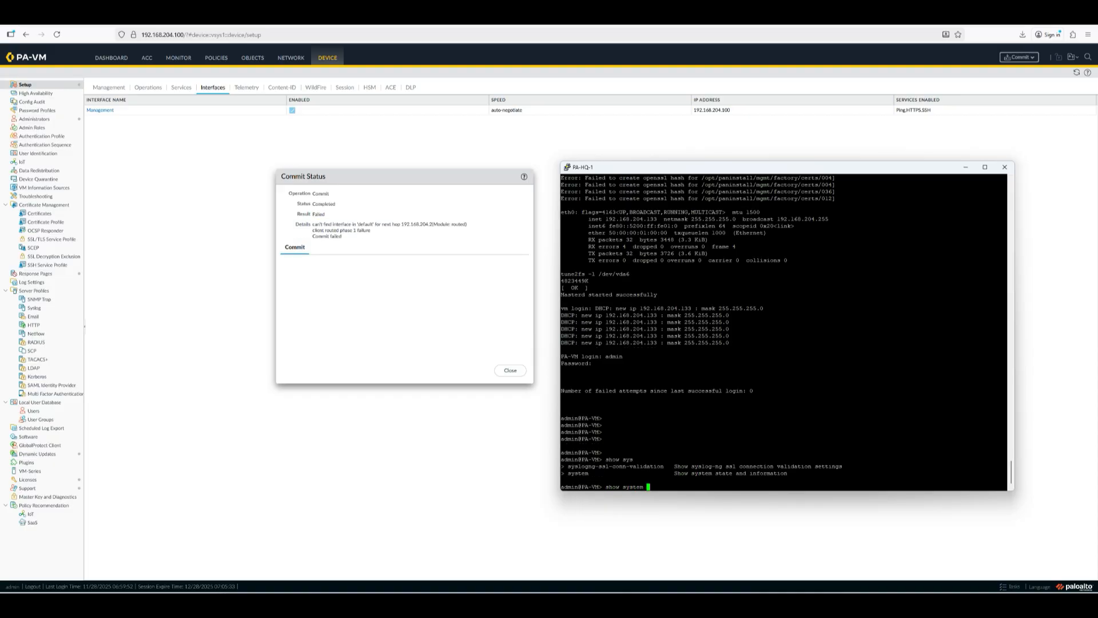
{"action": "key", "text": "Return"}
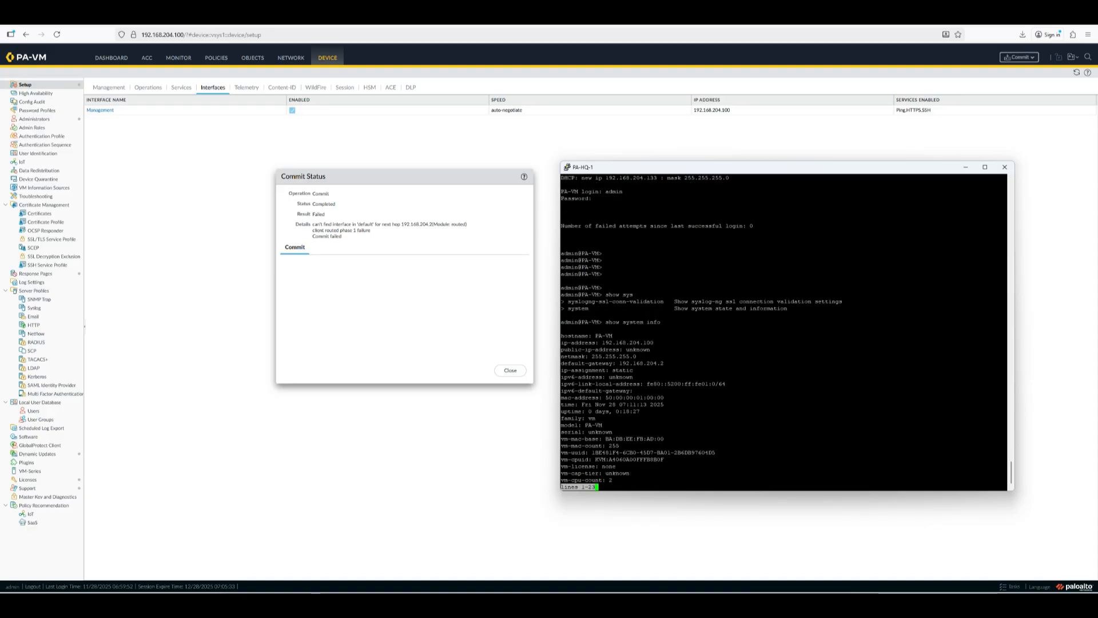
{"action": "left_click_drag", "start_coordinate": [655, 343], "coordinate": [605, 342]}
{"action": "left_click_drag", "start_coordinate": [664, 364], "coordinate": [595, 357]}
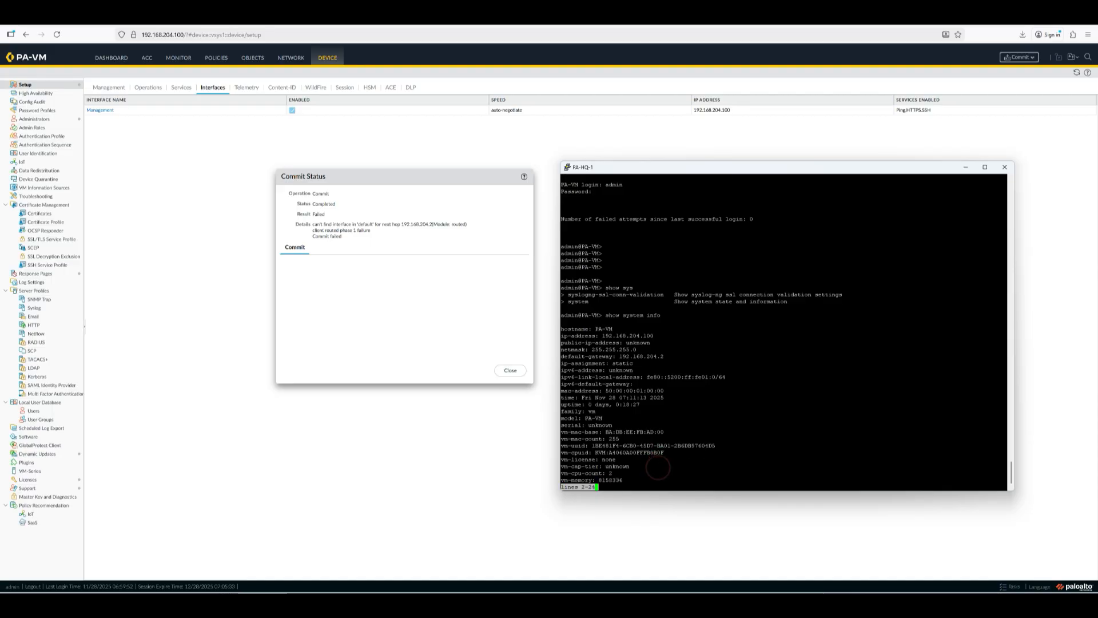
{"action": "key", "text": "space"}
{"action": "key", "text": "Return"}
{"action": "key", "text": "Return"}
{"action": "key", "text": "Return"}
{"action": "key", "text": "Return"}
{"action": "key", "text": "Return"}
{"action": "key", "text": "Return"}
{"action": "key", "text": "Return"}
{"action": "key", "text": "Return"}
{"action": "key", "text": "Return"}
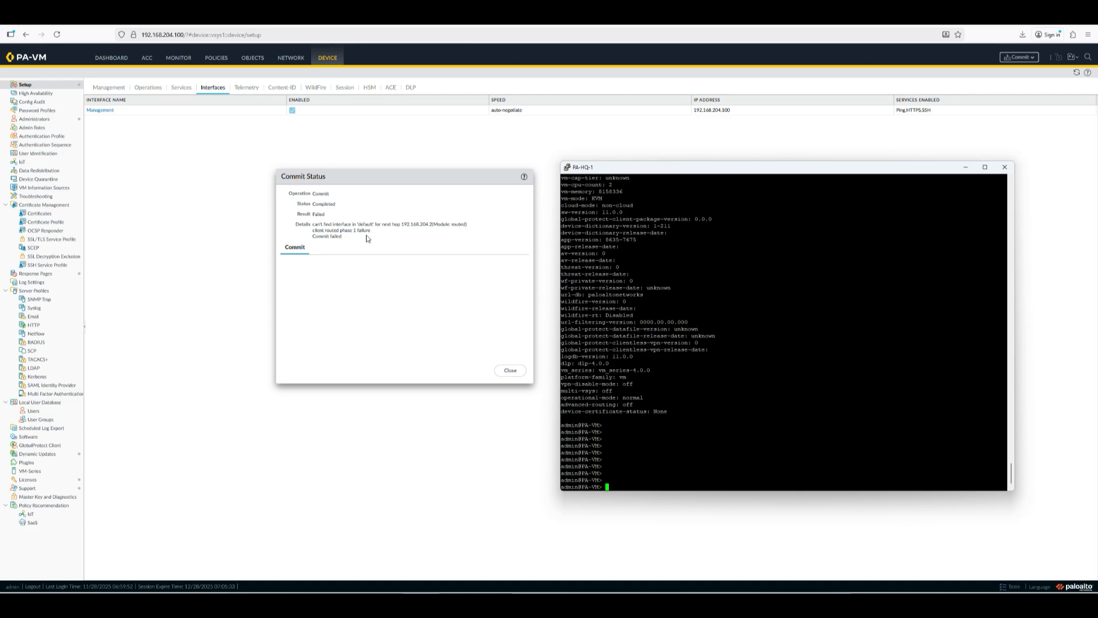
Step: Close the failed commit report and open Network > Interfaces, selecting ethernet1/7
{"action": "left_click", "coordinate": [510, 370]}
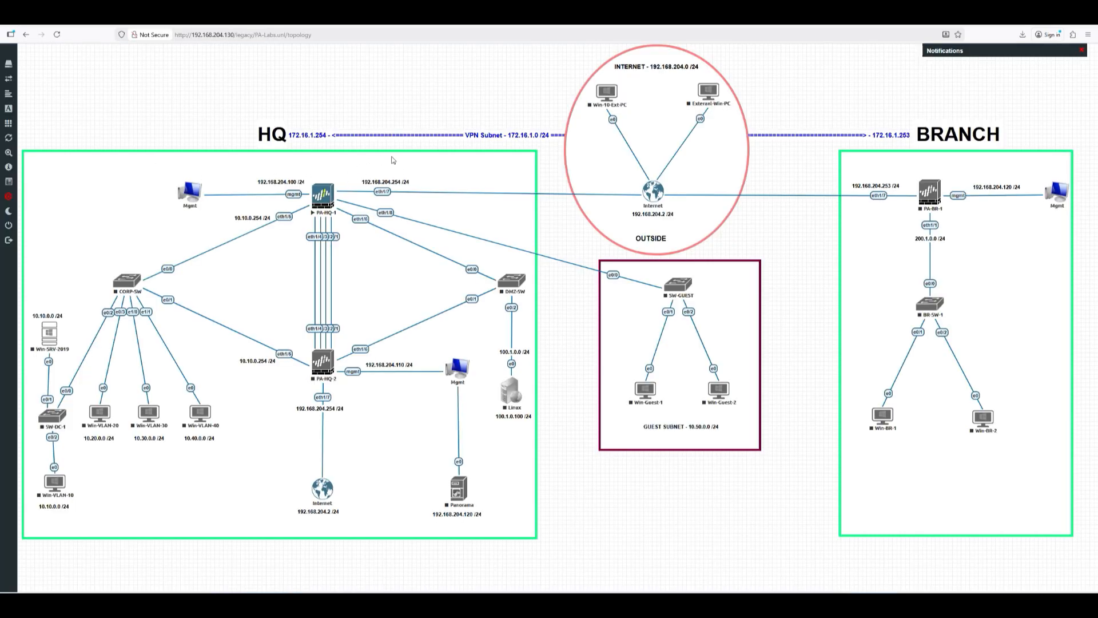
{"action": "left_click", "coordinate": [379, 172]}
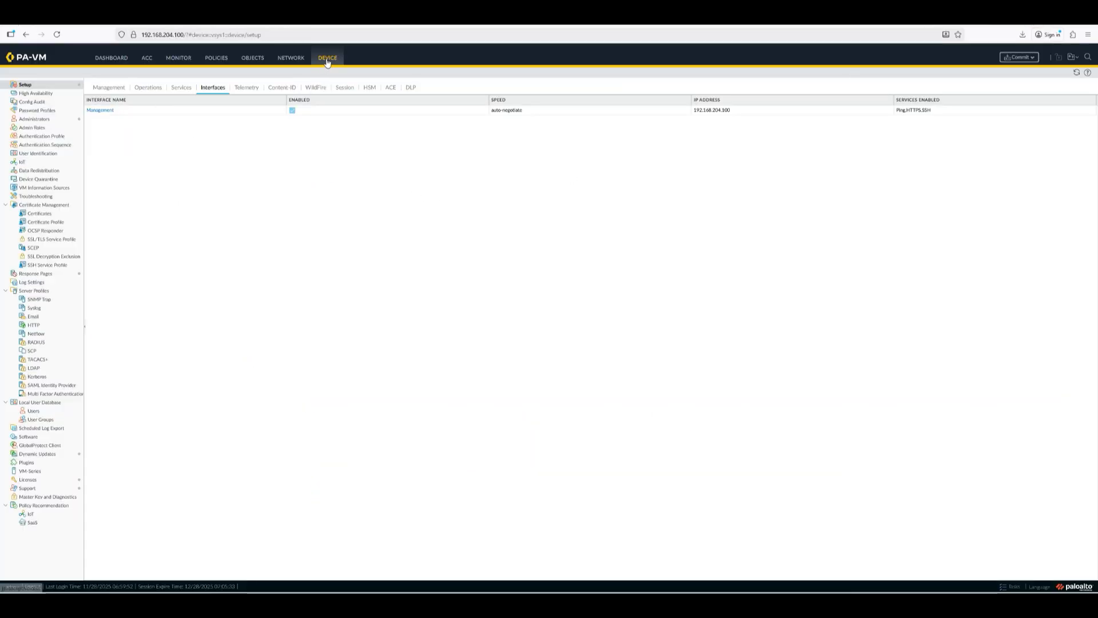
{"action": "left_click", "coordinate": [287, 58]}
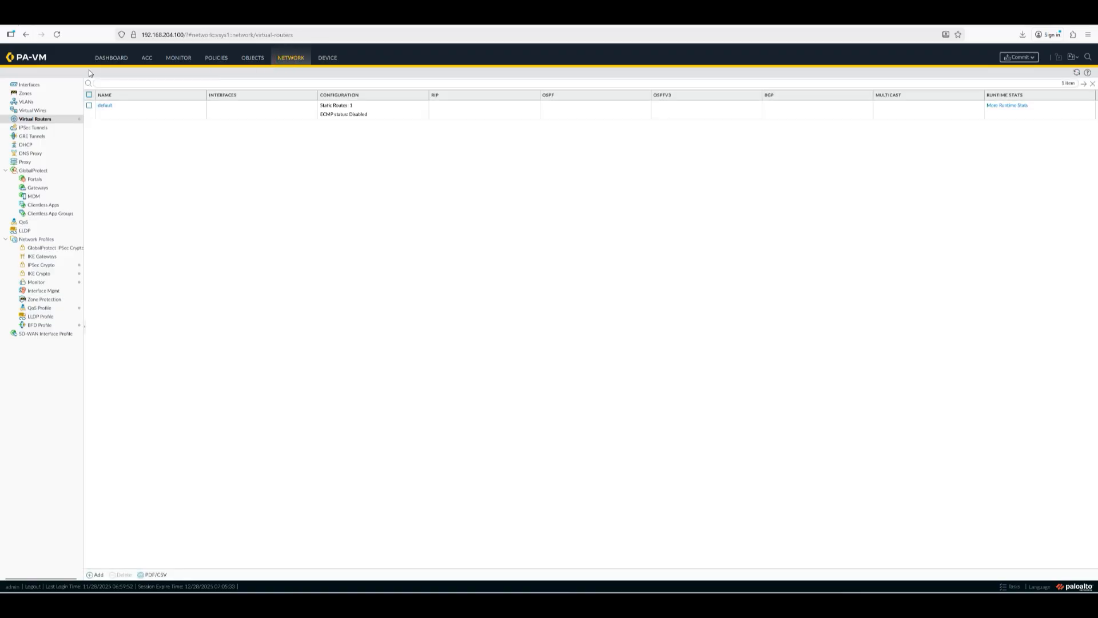
{"action": "left_click", "coordinate": [25, 86]}
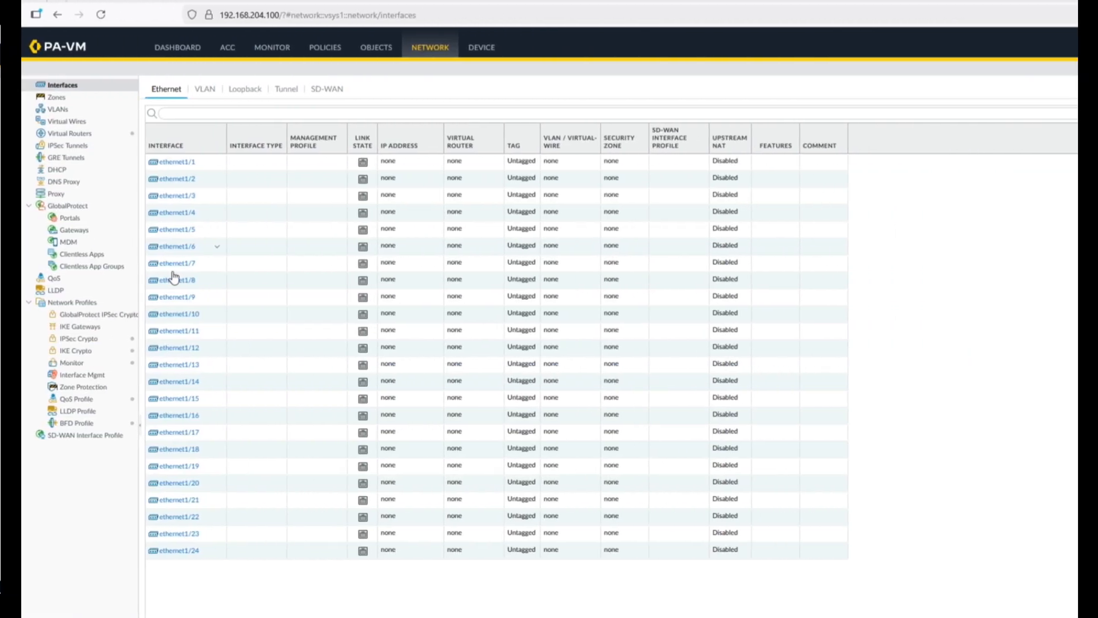
{"action": "left_click", "coordinate": [343, 263]}
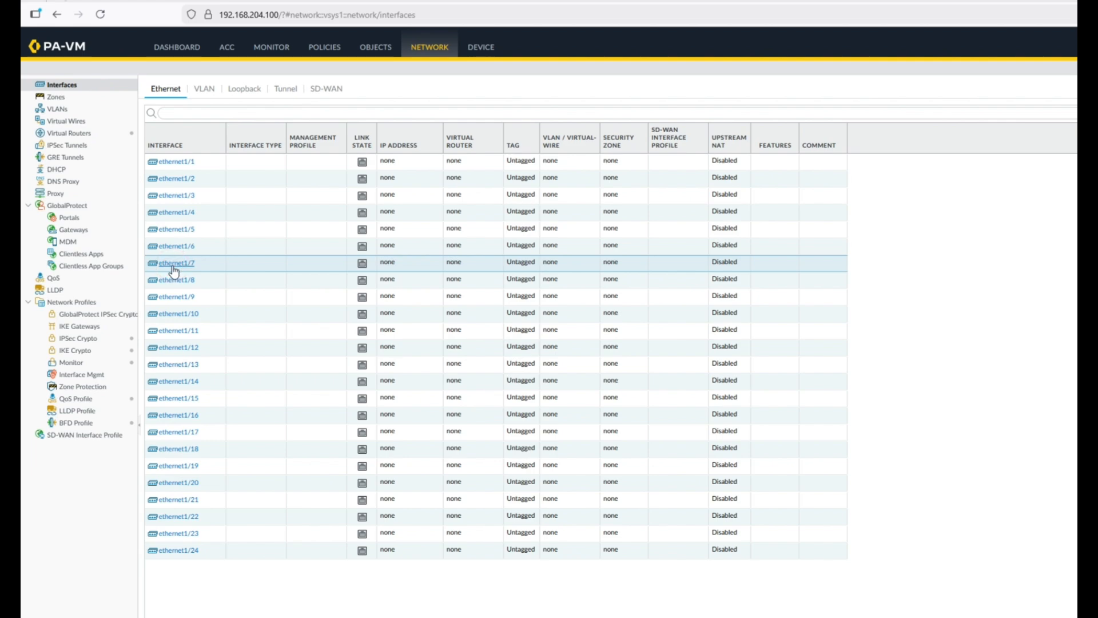
Step: Change ethernet1/7's comment from OUTSIDE to WAN-INTERFACE
{"action": "left_click", "coordinate": [173, 266]}
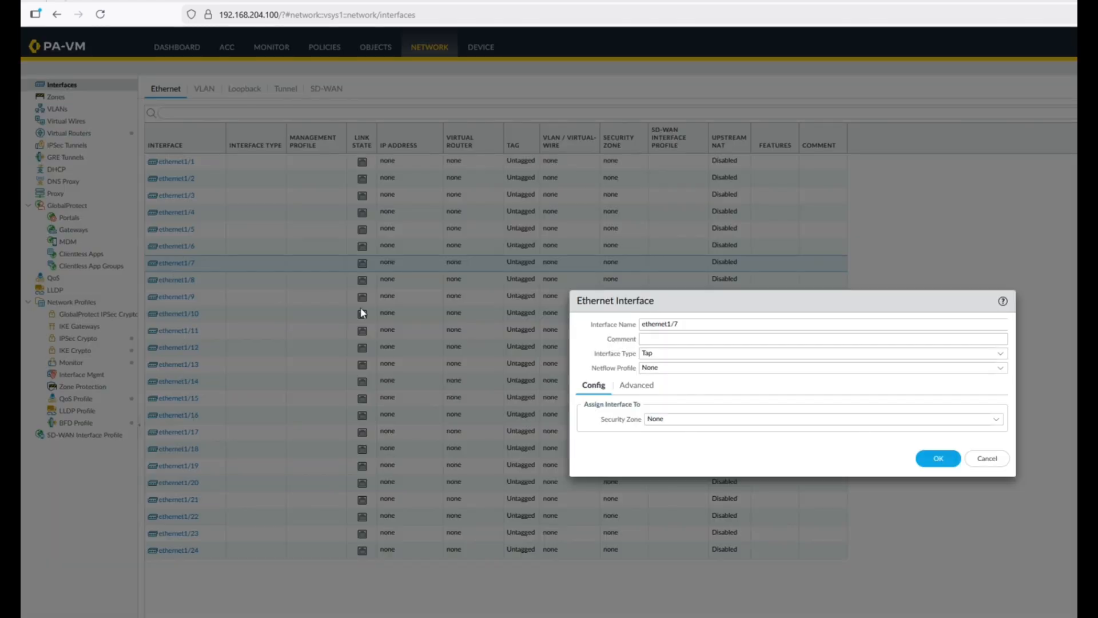
{"action": "left_click", "coordinate": [666, 338]}
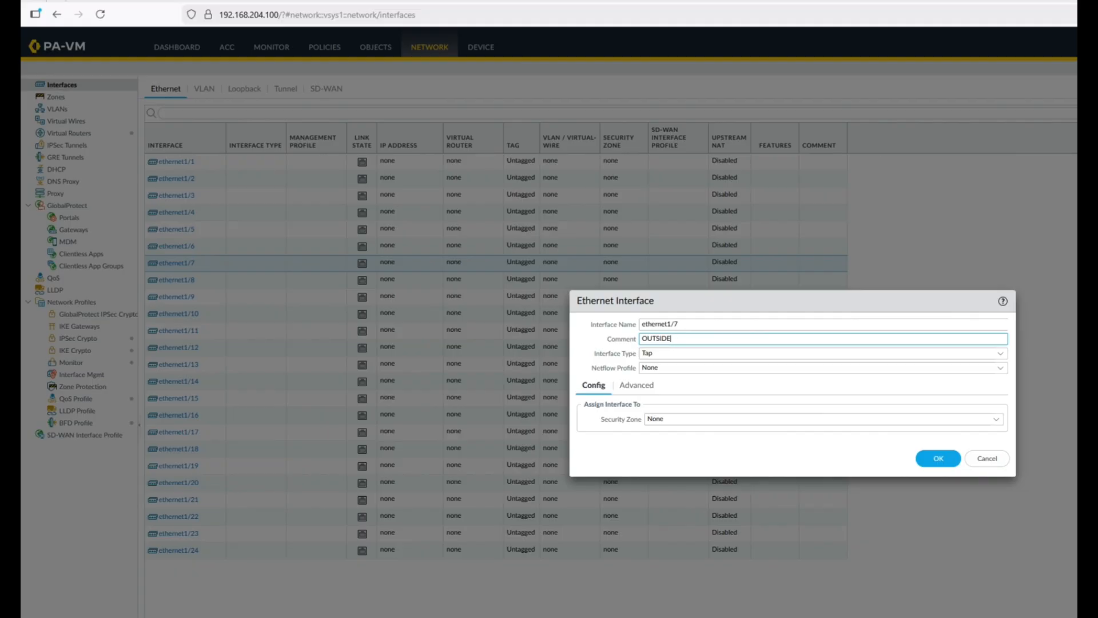
{"action": "key", "text": "BackSpace"}
{"action": "key", "text": "BackSpace"}
{"action": "key", "text": "BackSpace"}
{"action": "key", "text": "BackSpace"}
{"action": "key", "text": "BackSpace"}
{"action": "key", "text": "BackSpace"}
{"action": "key", "text": "BackSpace"}
{"action": "type", "text": "WAN"}
Step: Set interface type Layer3, Netflow profile None, and virtual router default
{"action": "left_click", "coordinate": [1000, 354]}
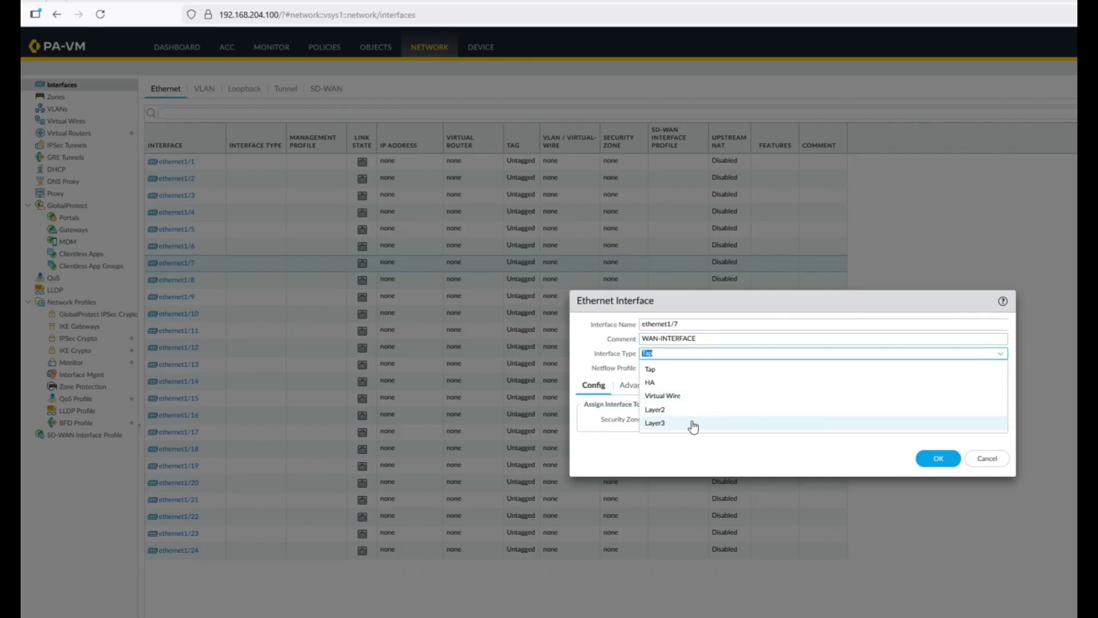
{"action": "left_click", "coordinate": [663, 426]}
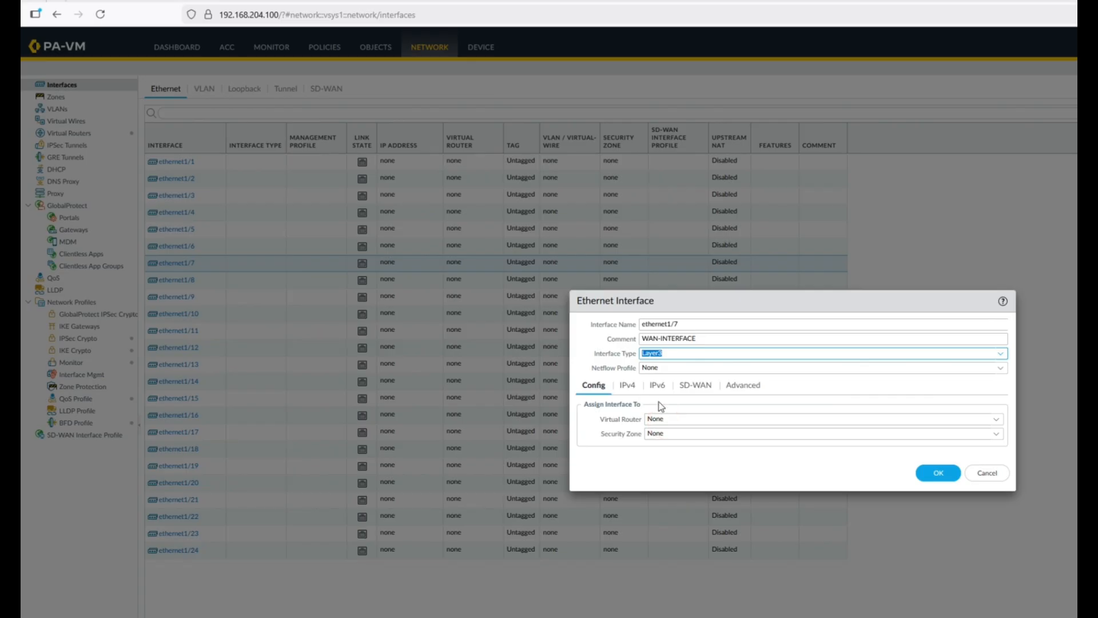
{"action": "left_click", "coordinate": [998, 369]}
{"action": "left_click", "coordinate": [998, 370]}
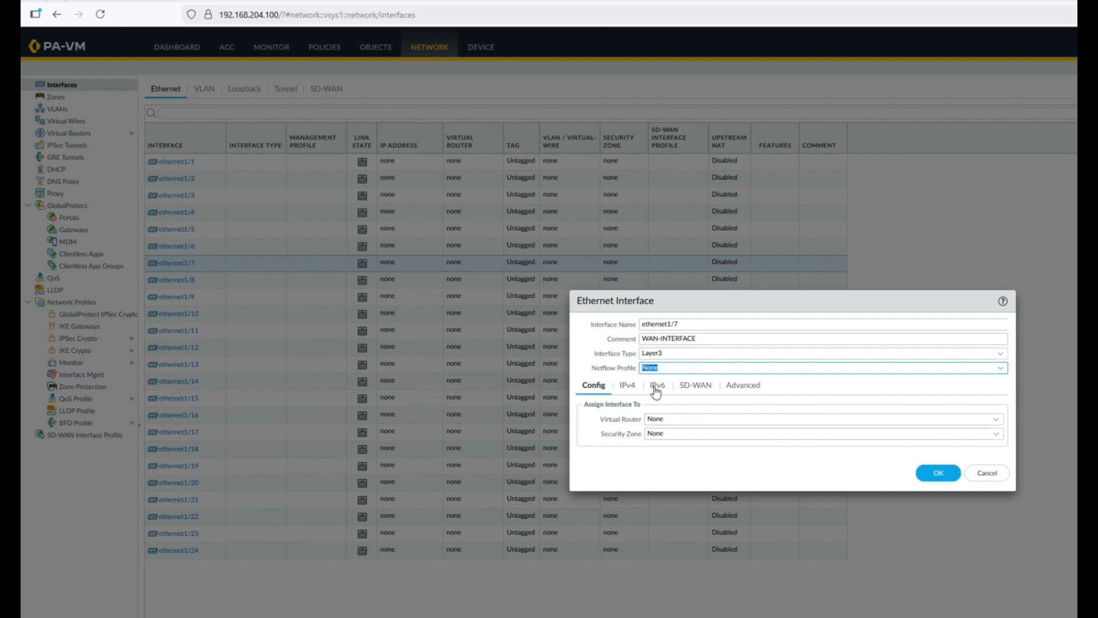
{"action": "left_click", "coordinate": [996, 419]}
{"action": "left_click", "coordinate": [664, 448]}
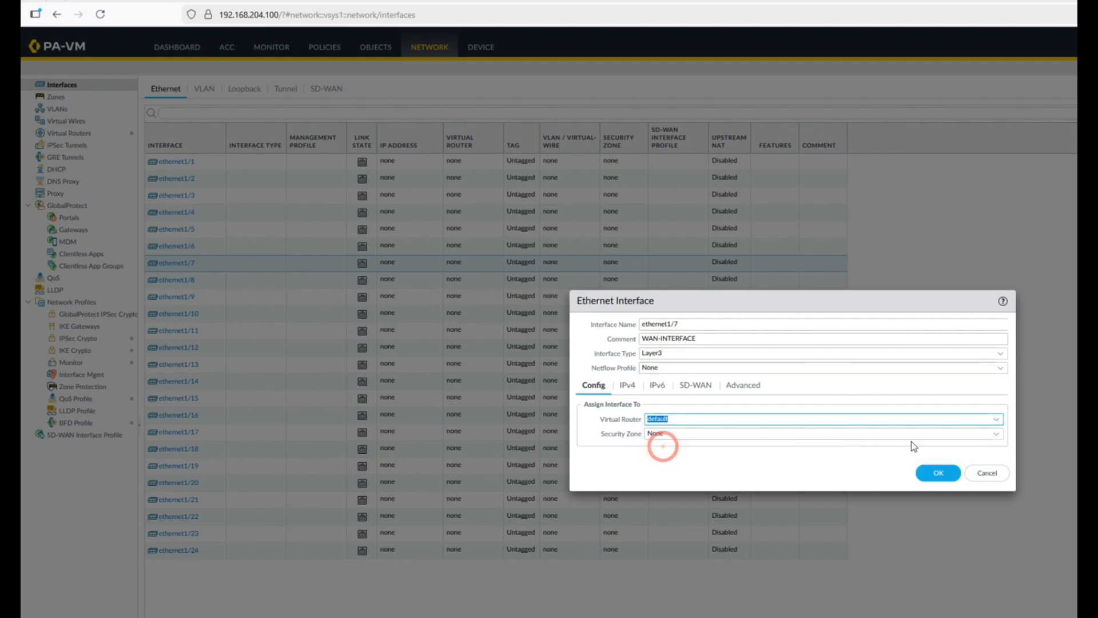
{"action": "left_click", "coordinate": [997, 436]}
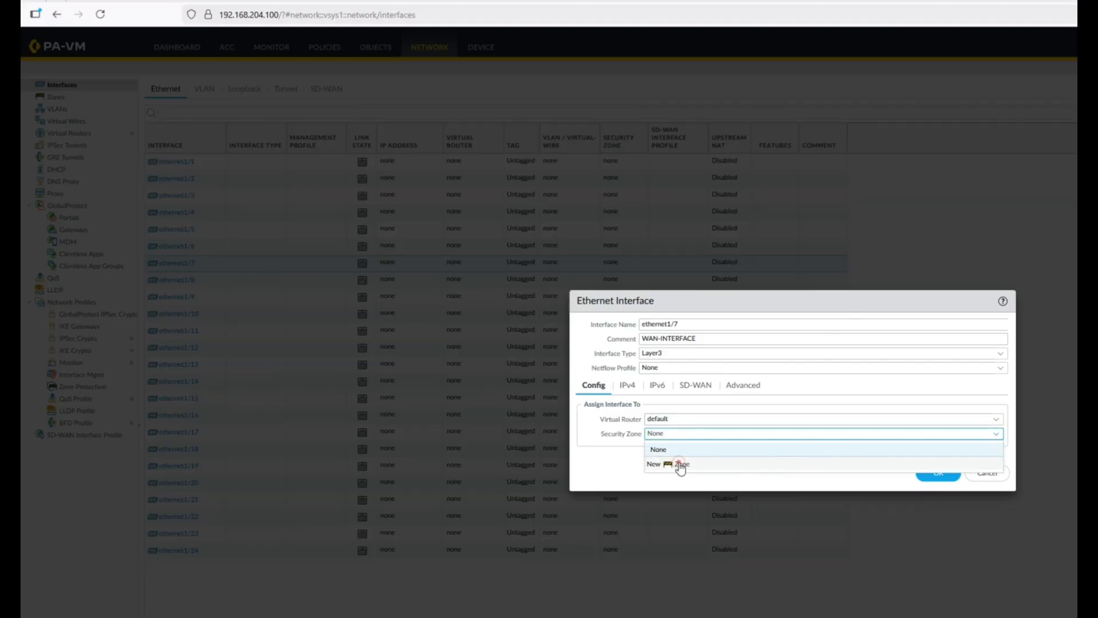
Step: Create security zone WAN-ZONE and assign it to ethernet1/7
{"action": "left_click", "coordinate": [681, 465]}
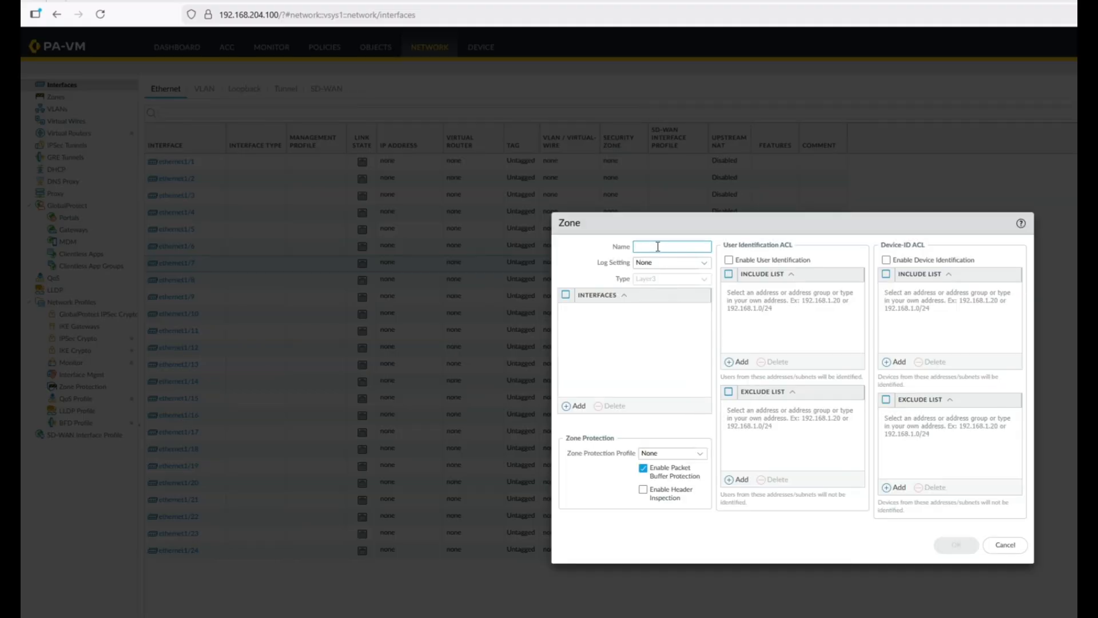
{"action": "left_click", "coordinate": [658, 247]}
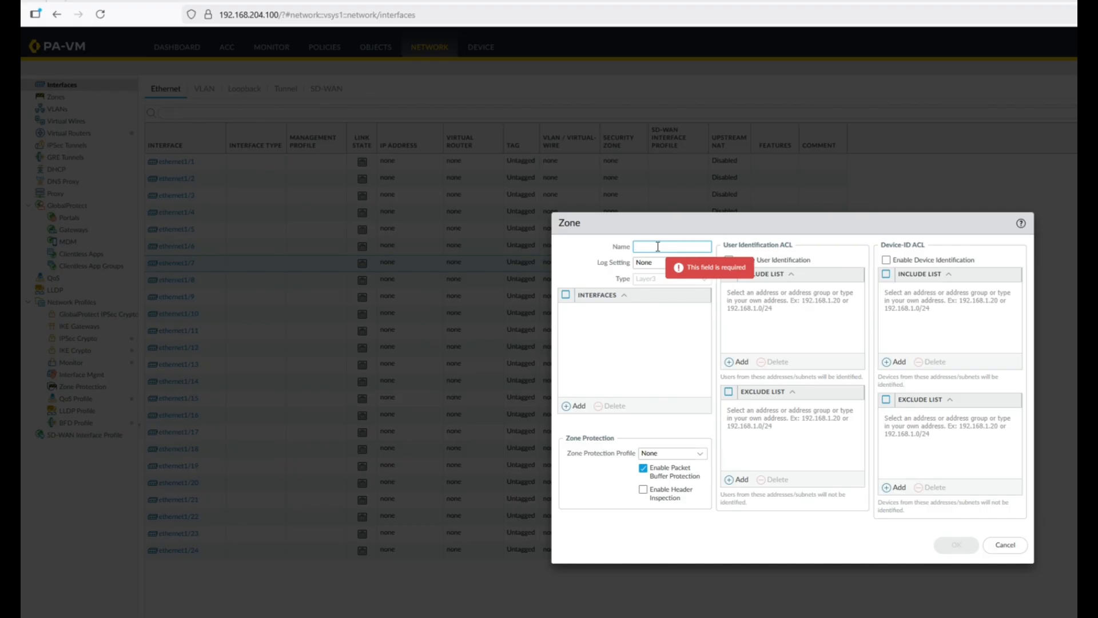
{"action": "type", "text": "w"}
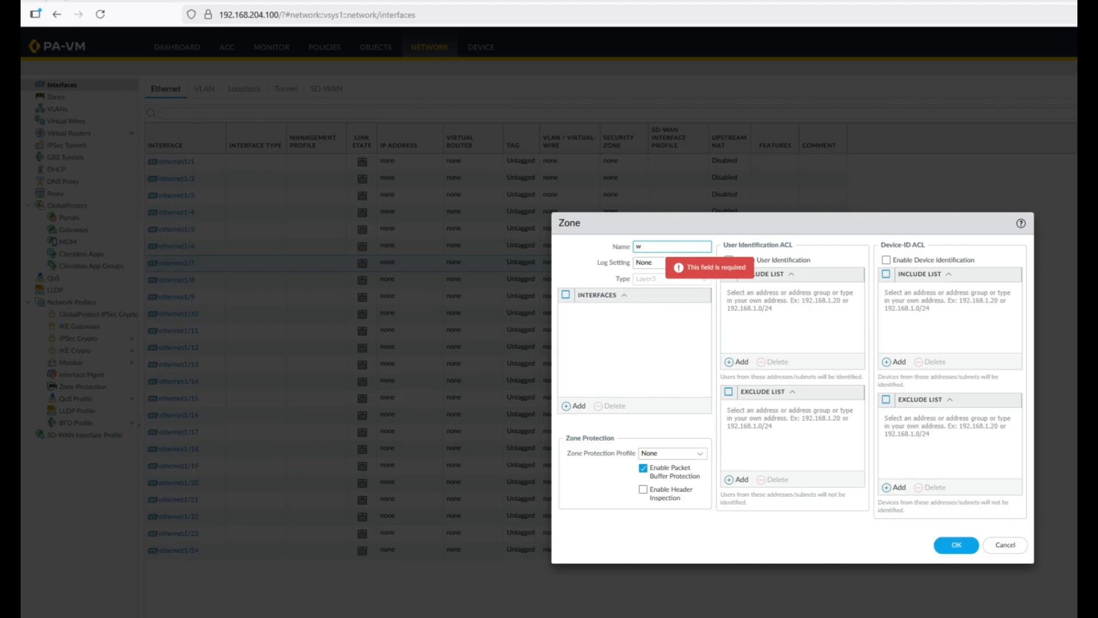
{"action": "type", "text": "OU"}
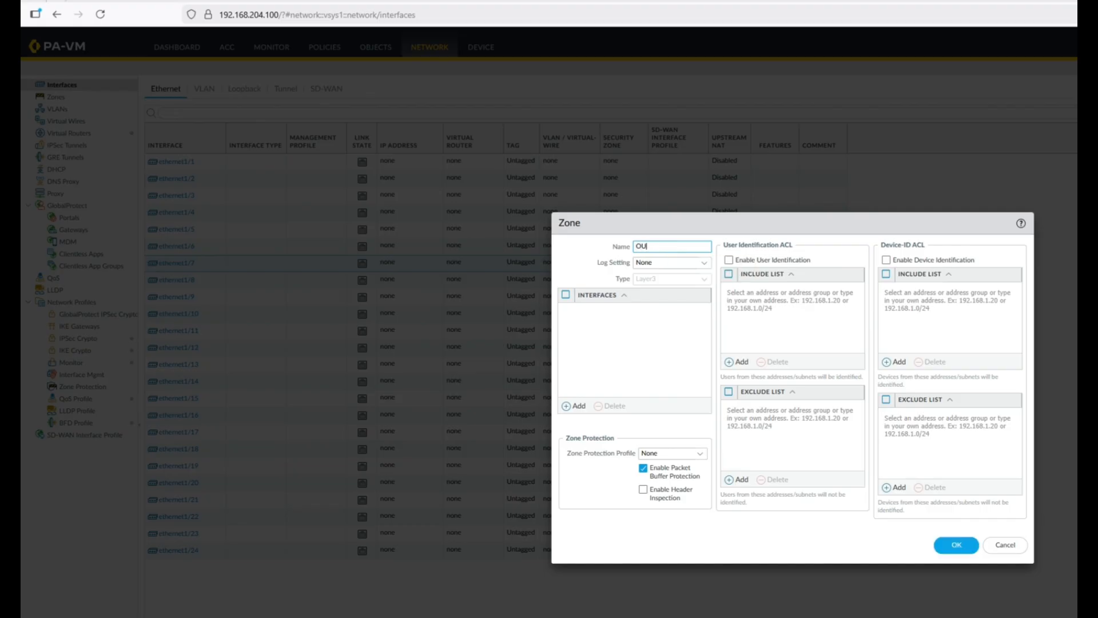
{"action": "type", "text": "TS"}
{"action": "key", "text": "BackSpace"}
{"action": "type", "text": "WAN-ZONE"}
{"action": "left_click", "coordinate": [652, 274]}
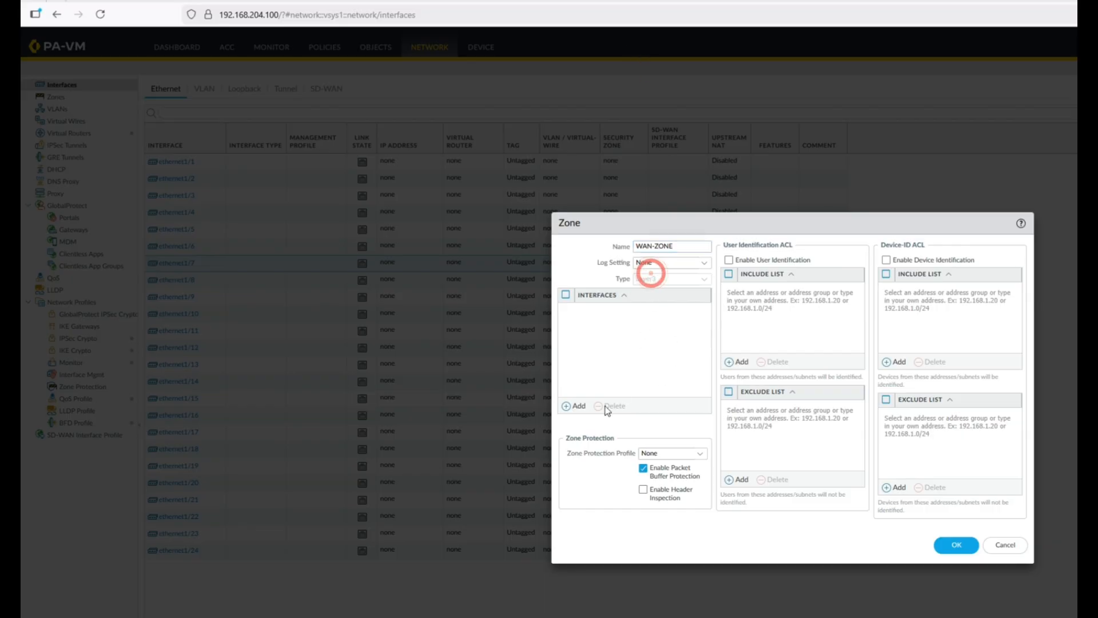
{"action": "left_click", "coordinate": [950, 545]}
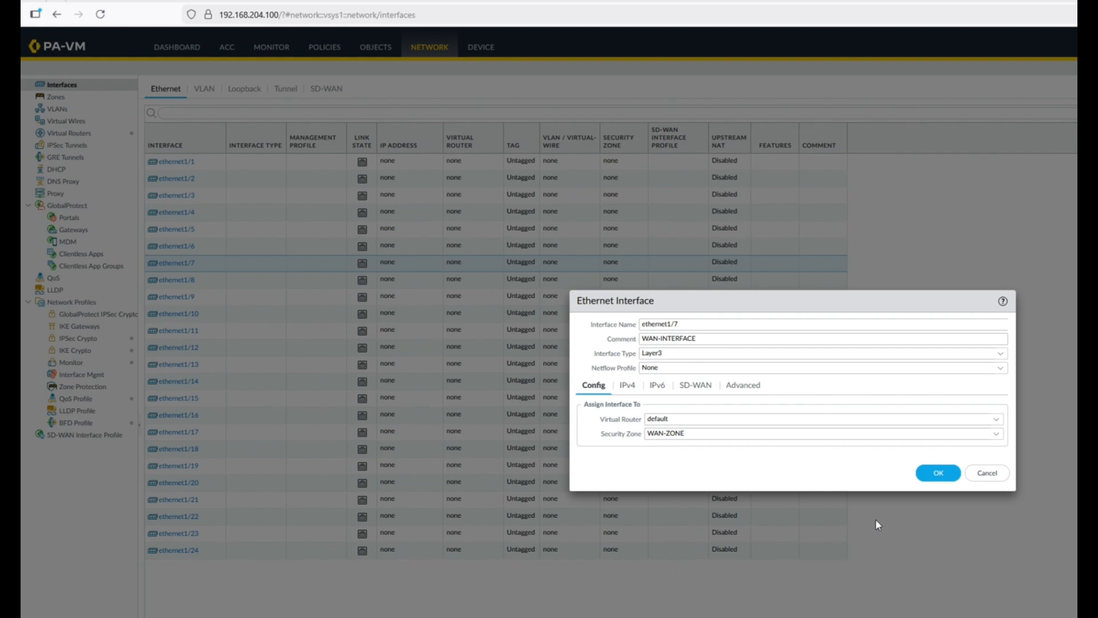
Step: Add IPv4 address 192.168.204.254/24 to ethernet1/7
{"action": "left_click", "coordinate": [627, 384]}
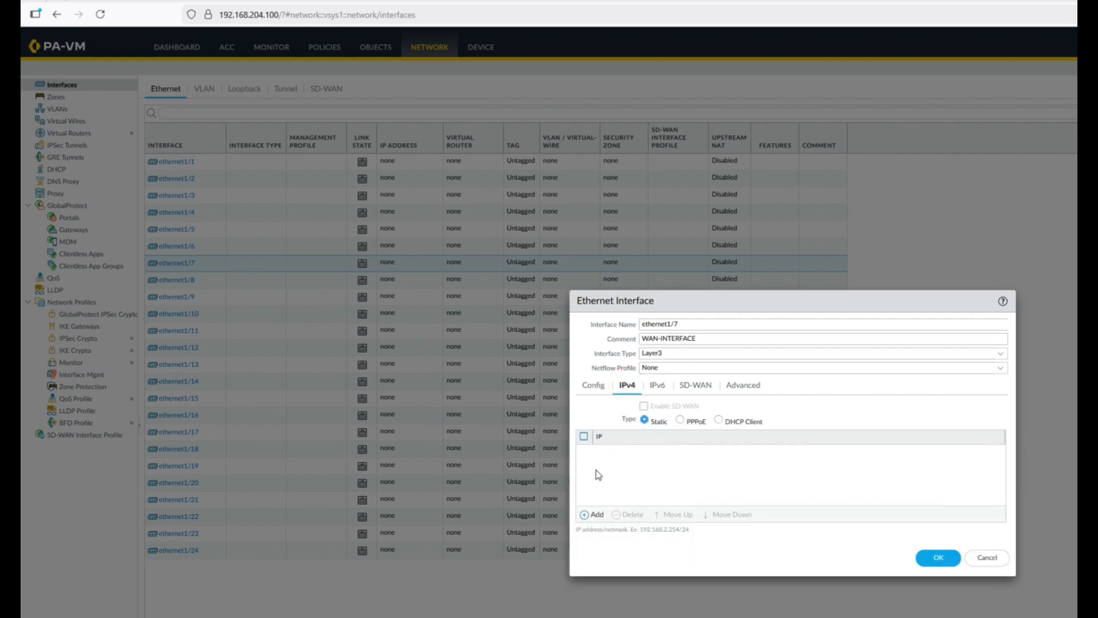
{"action": "left_click", "coordinate": [589, 515]}
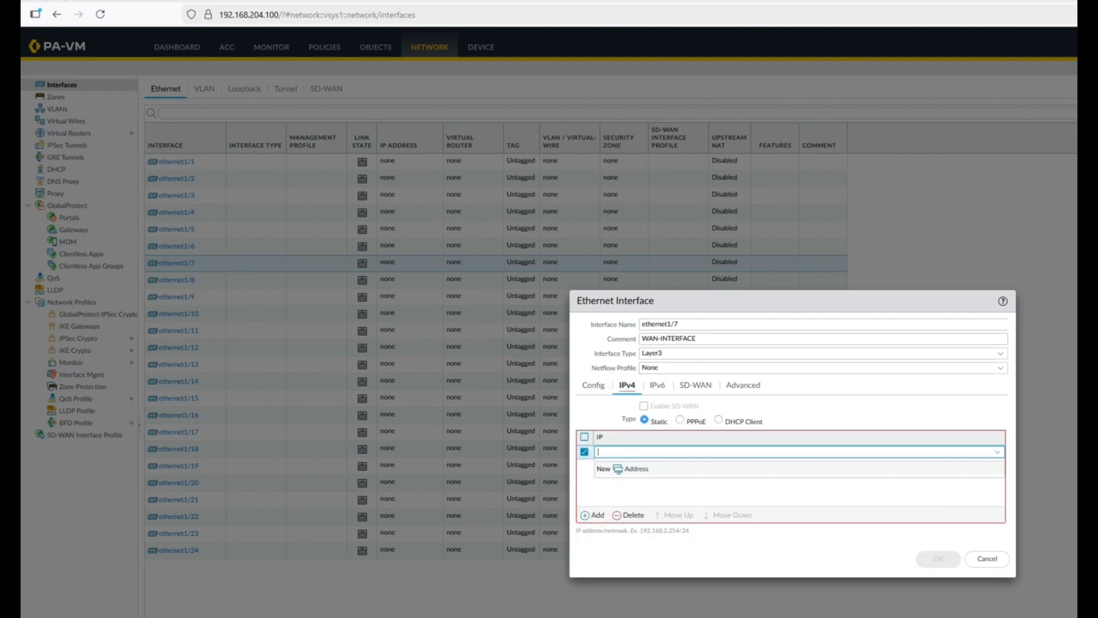
{"action": "left_click", "coordinate": [149, 1]}
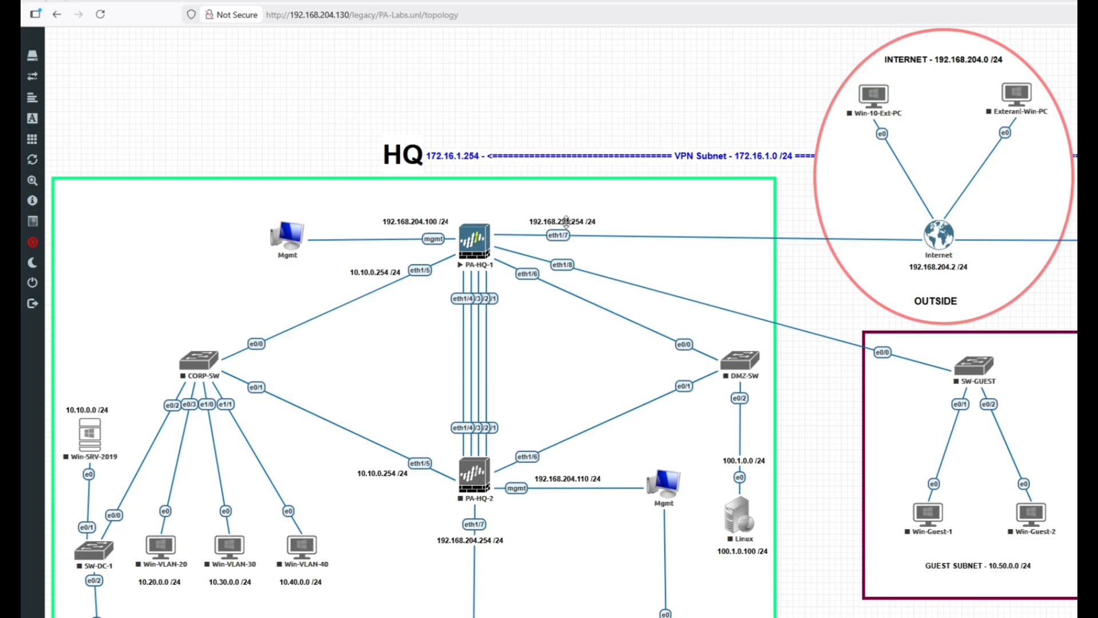
{"action": "left_click", "coordinate": [263, 1]}
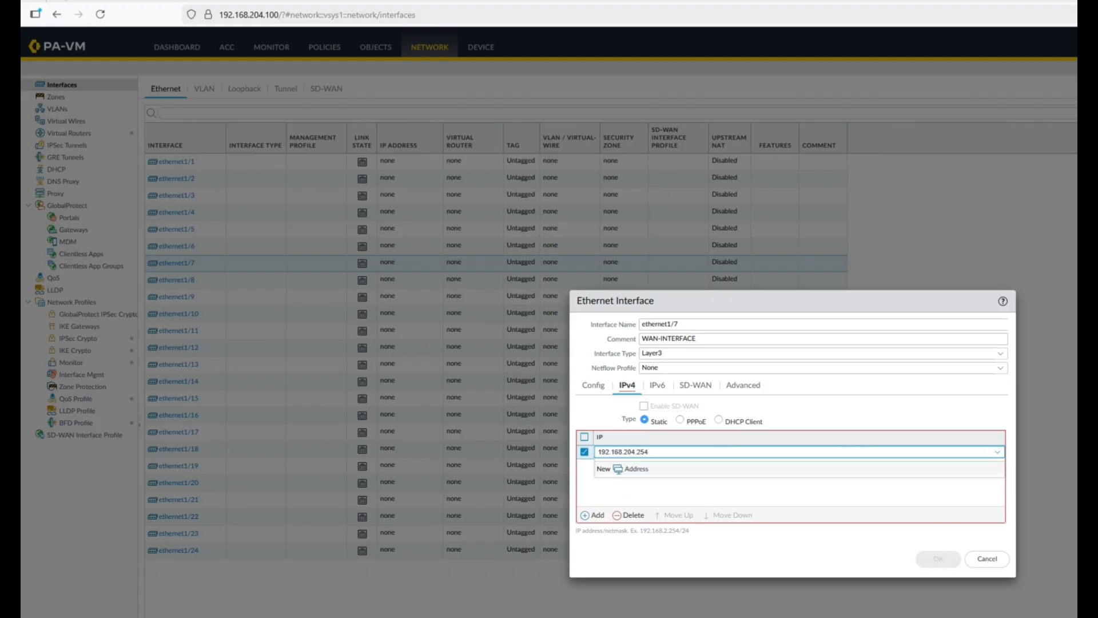
{"action": "type", "text": "/24"}
{"action": "left_click", "coordinate": [629, 488]}
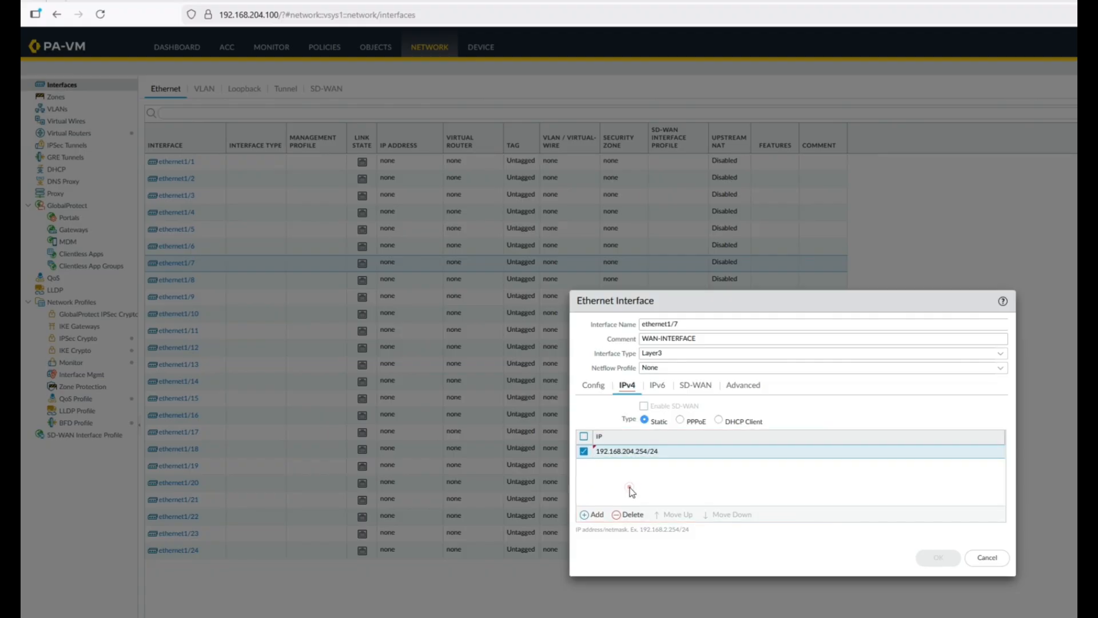
Step: Review the IPv6, SD-WAN and Advanced tabs, save ethernet1/7, and check the topology
{"action": "left_click", "coordinate": [661, 389]}
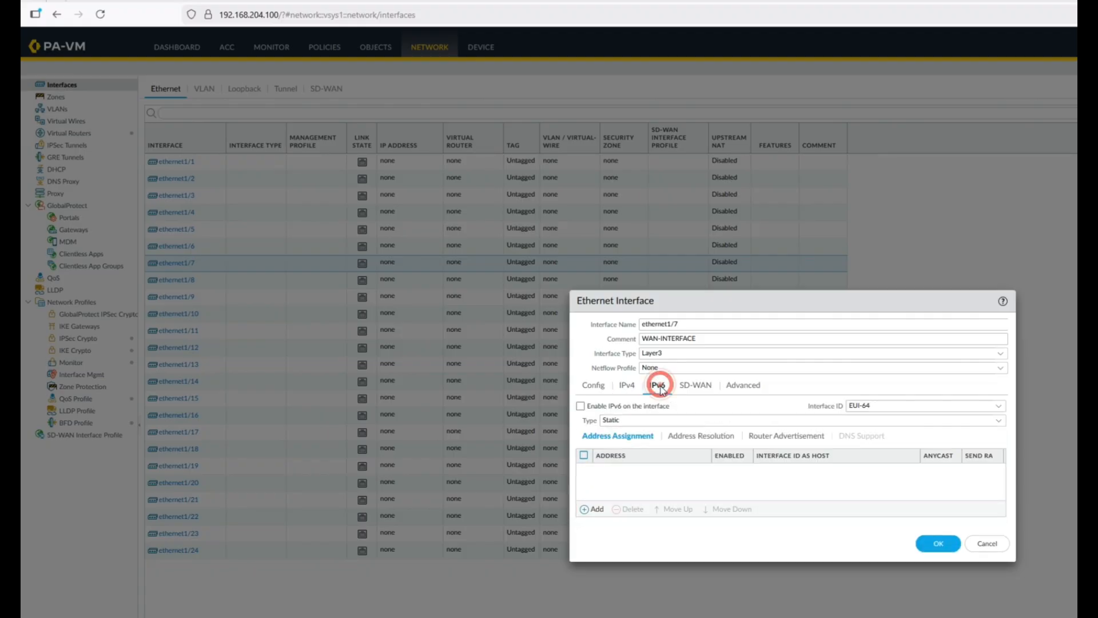
{"action": "left_click", "coordinate": [695, 387]}
{"action": "left_click", "coordinate": [743, 385]}
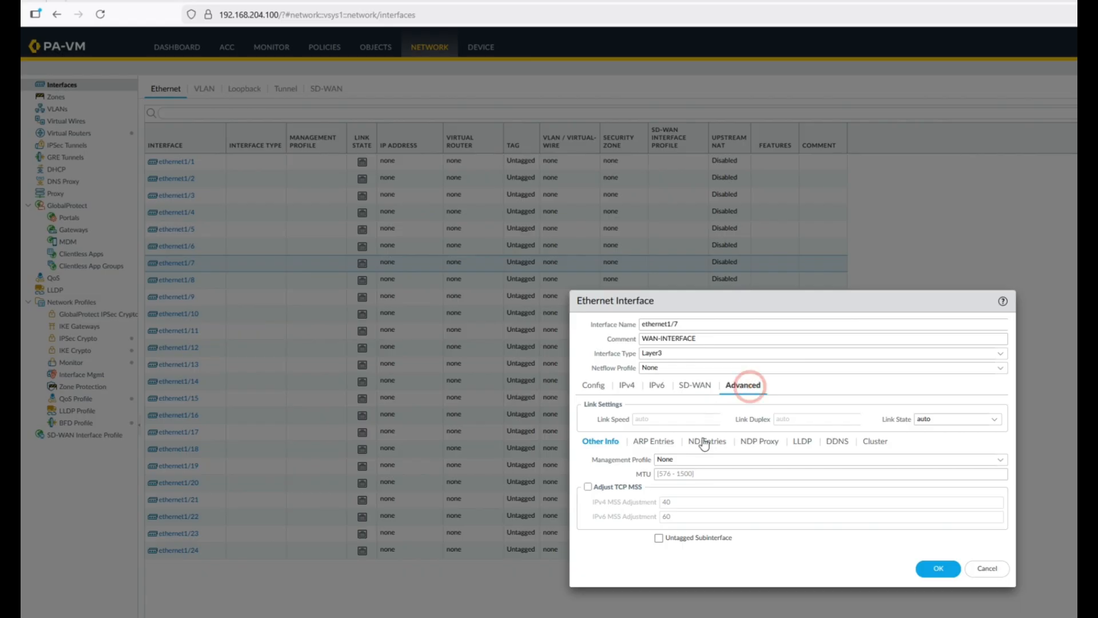
{"action": "left_click", "coordinate": [938, 568]}
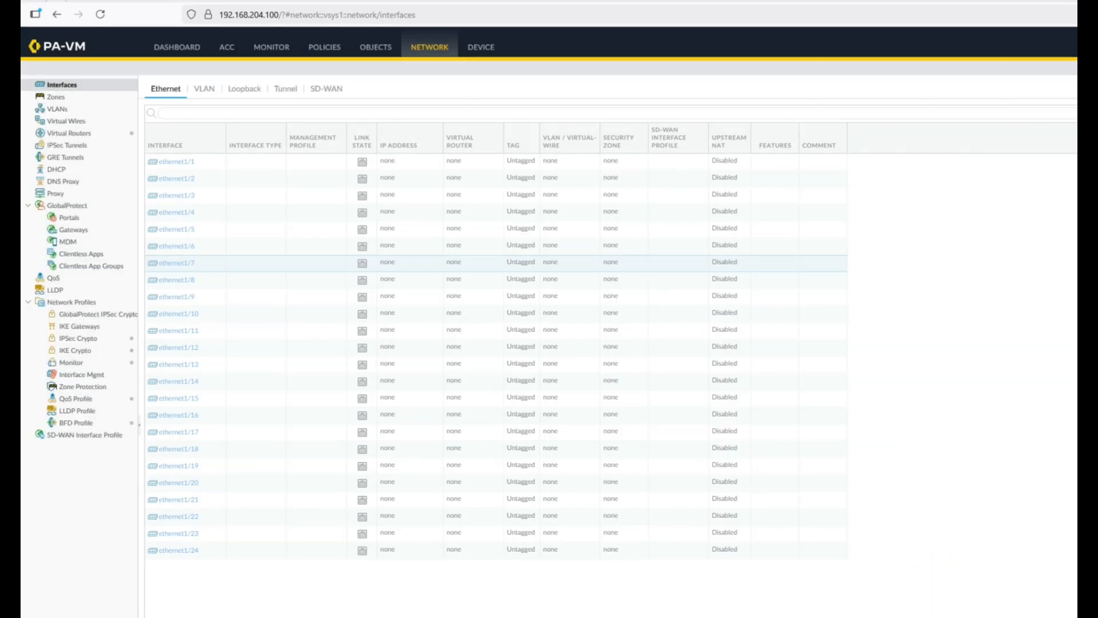
{"action": "key", "text": "ctrl+Tab"}
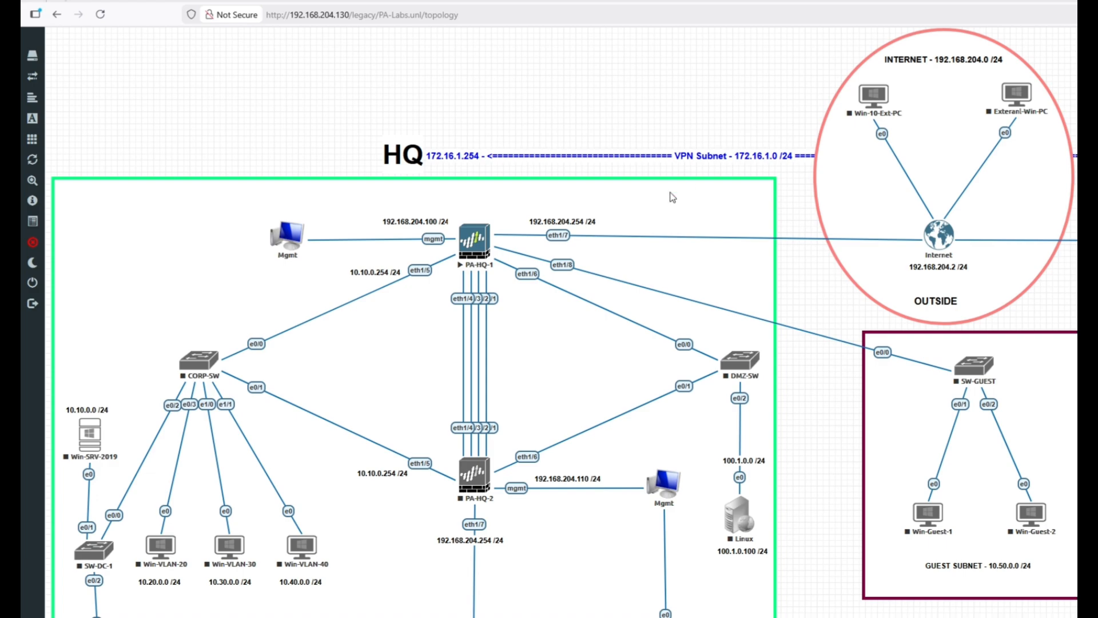
{"action": "left_click", "coordinate": [568, 216]}
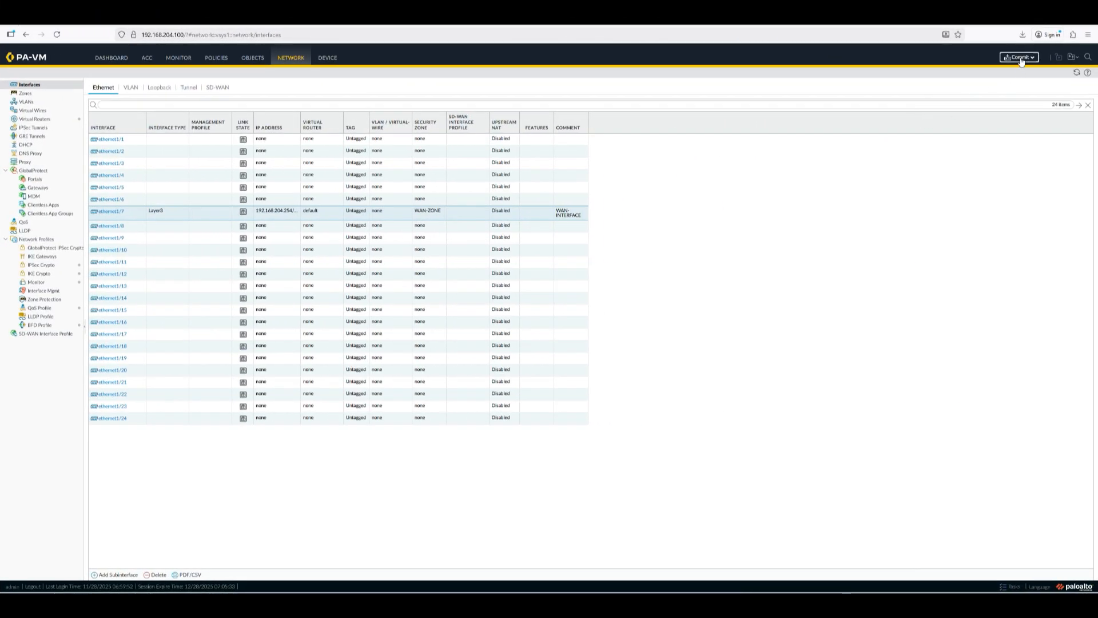
Step: Commit all pending changes, close the successful status, and go to Device Setup Interfaces
{"action": "left_click", "coordinate": [1013, 57]}
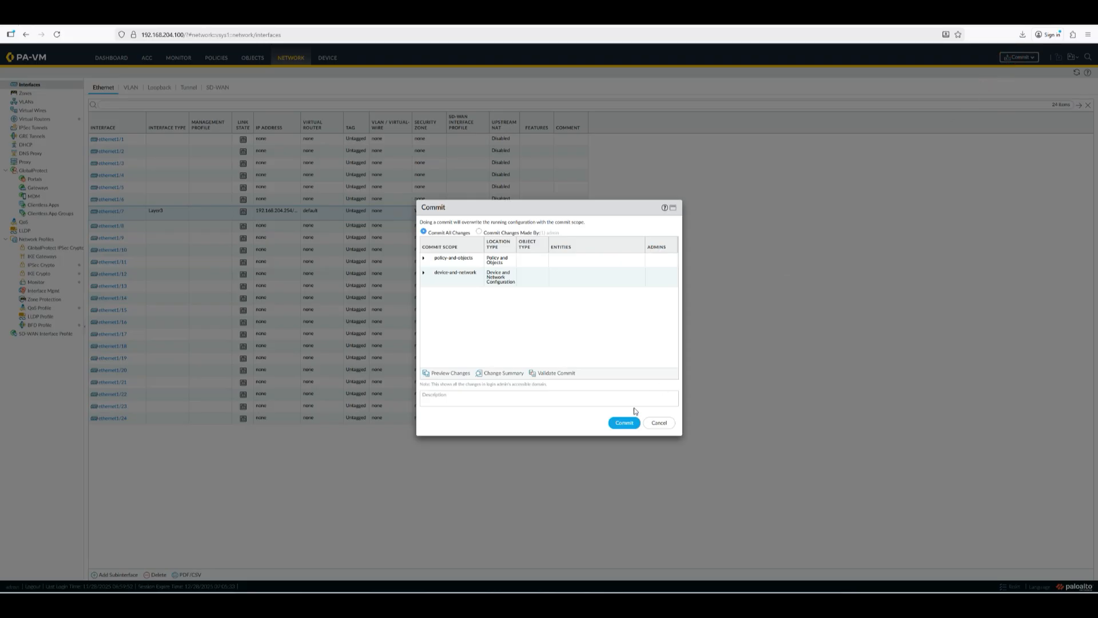
{"action": "left_click", "coordinate": [624, 422]}
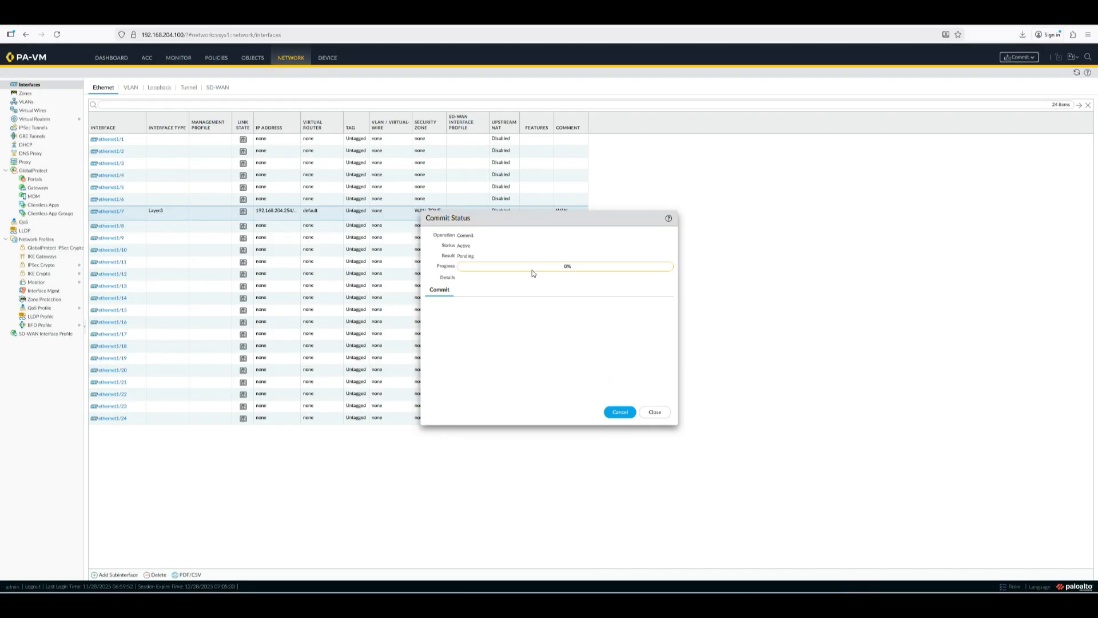
{"action": "double_click", "coordinate": [567, 266]}
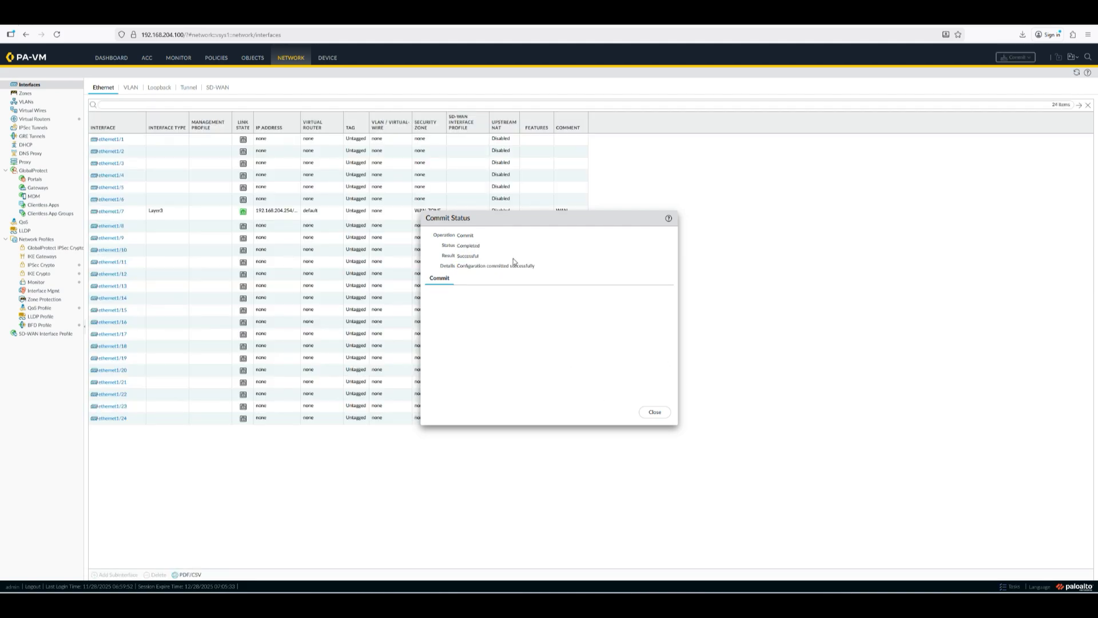
{"action": "left_click", "coordinate": [655, 411]}
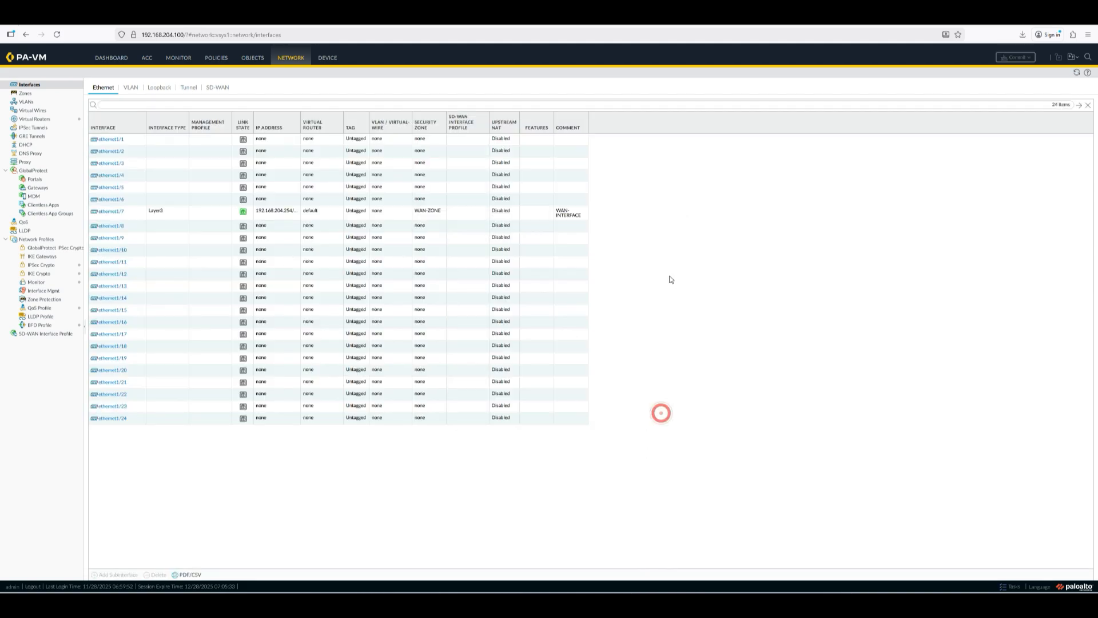
{"action": "left_click", "coordinate": [327, 59]}
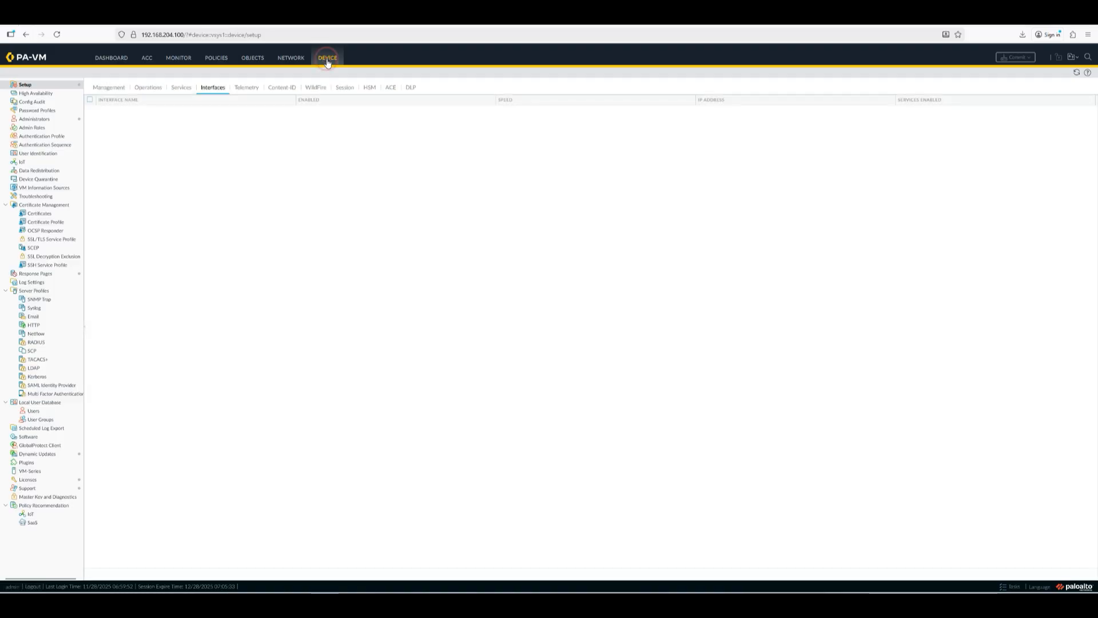
Step: Open the Static Routes page of the default virtual router
{"action": "left_click", "coordinate": [291, 59]}
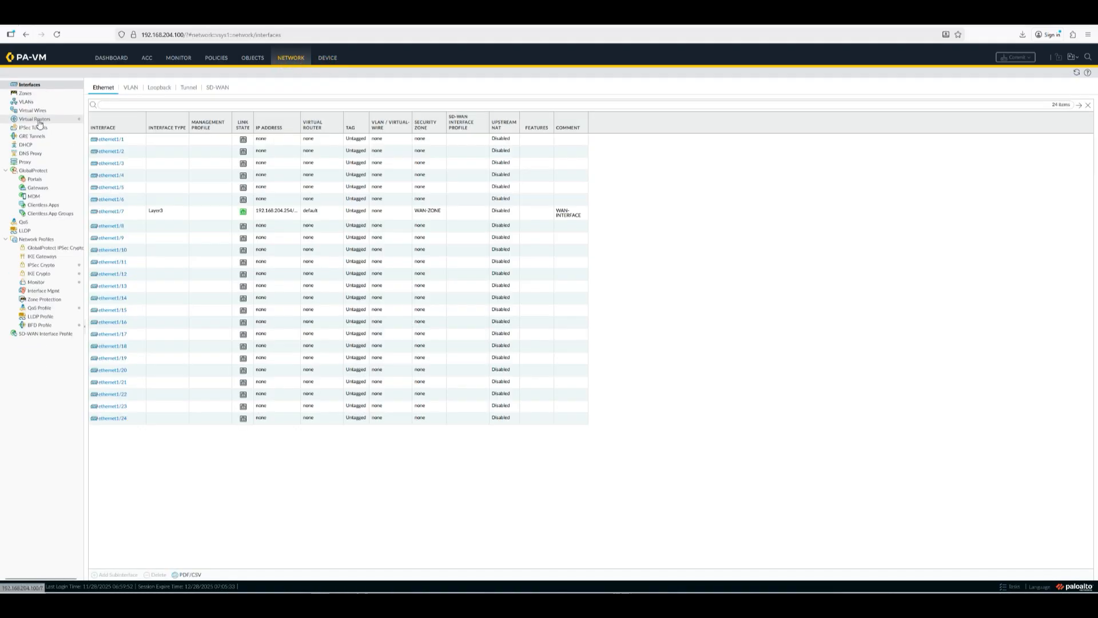
{"action": "left_click", "coordinate": [37, 119]}
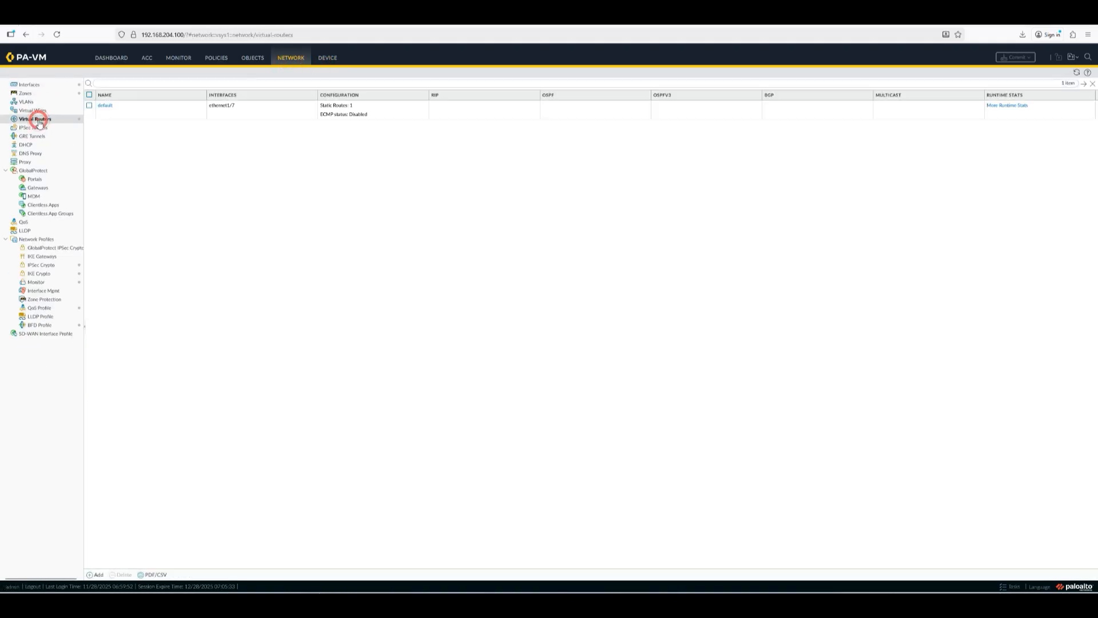
{"action": "left_click", "coordinate": [104, 106]}
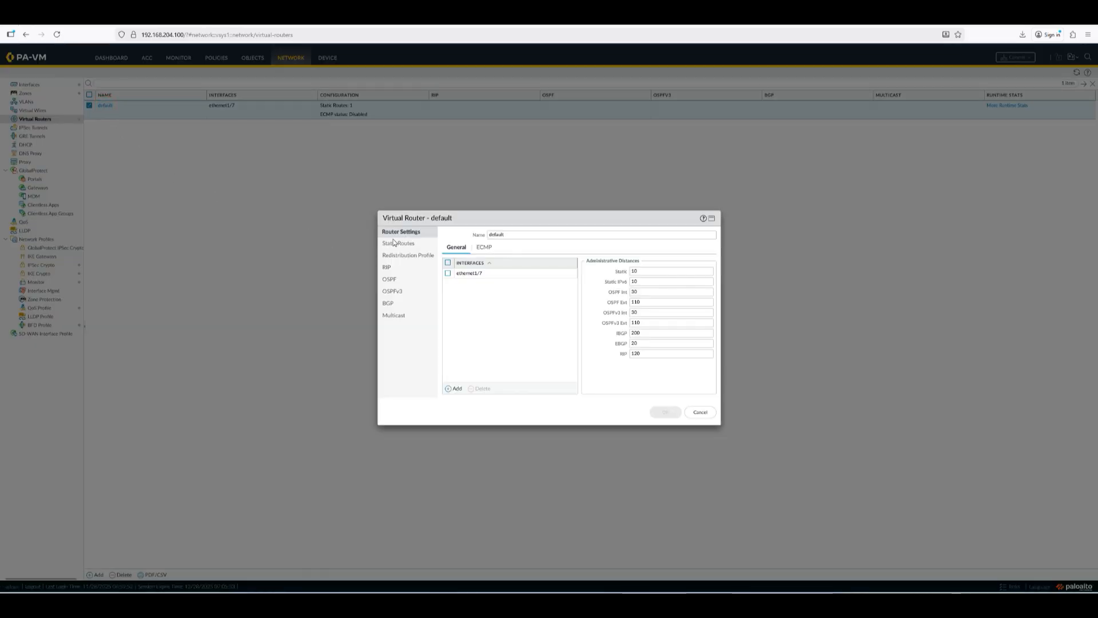
{"action": "left_click", "coordinate": [394, 243]}
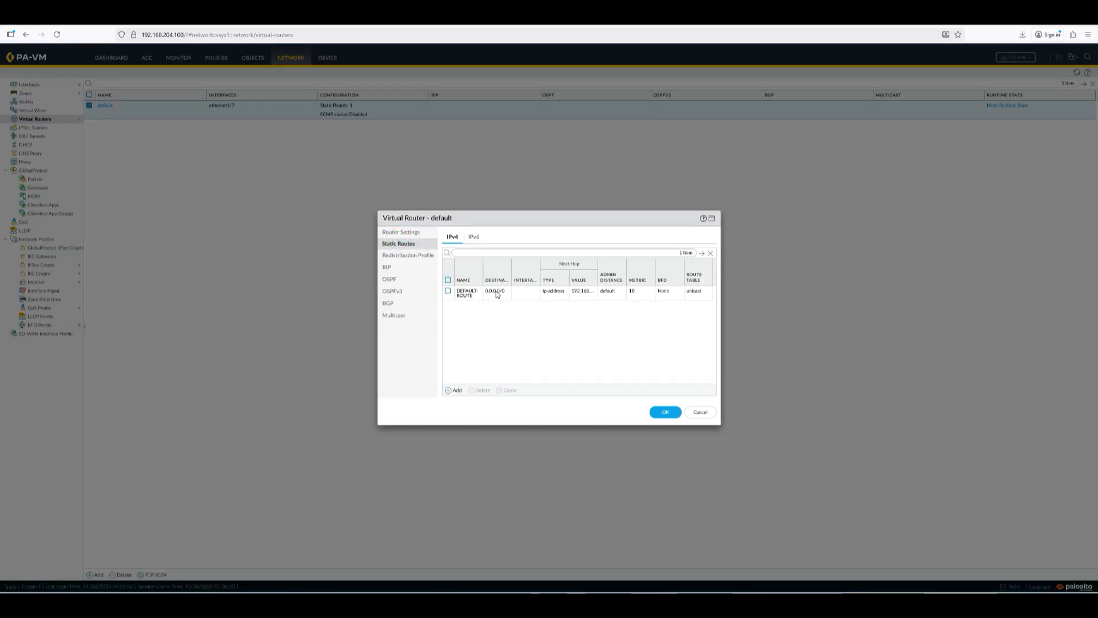
Step: Review DEFAULT-ROUTE's next hop 192.168.204.2 and close both dialogs without changes
{"action": "left_click", "coordinate": [497, 294]}
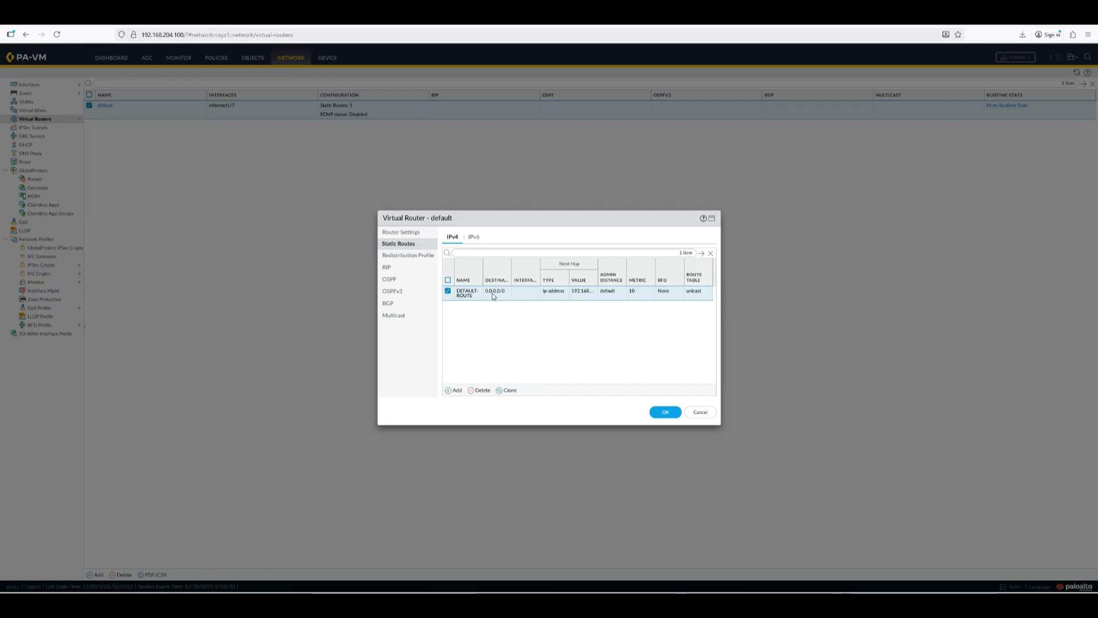
{"action": "left_click", "coordinate": [464, 293]}
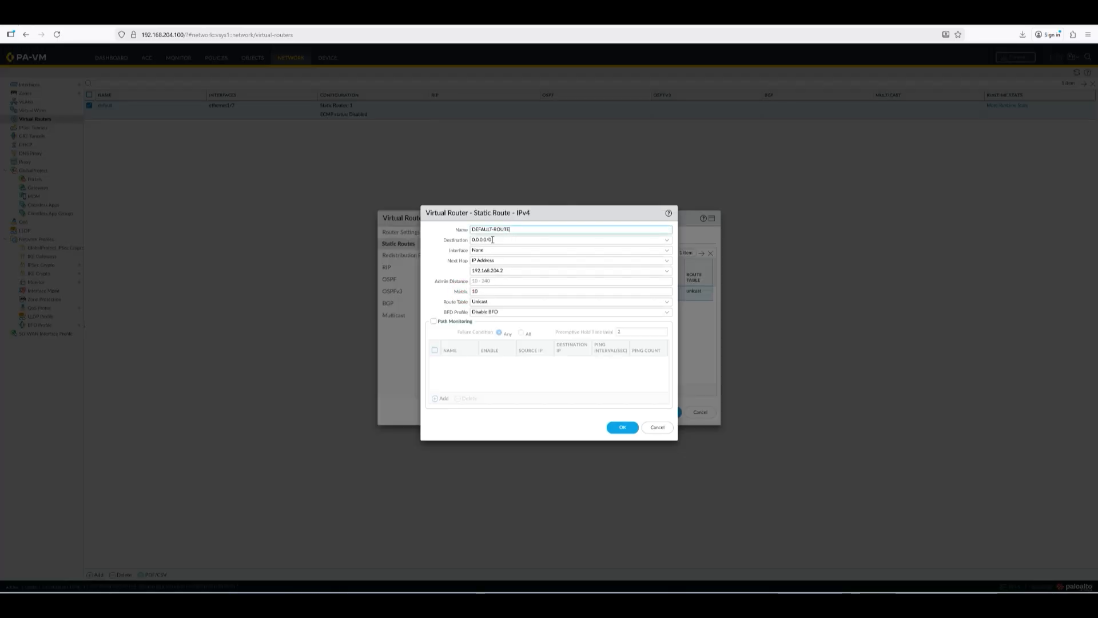
{"action": "left_click", "coordinate": [506, 270]}
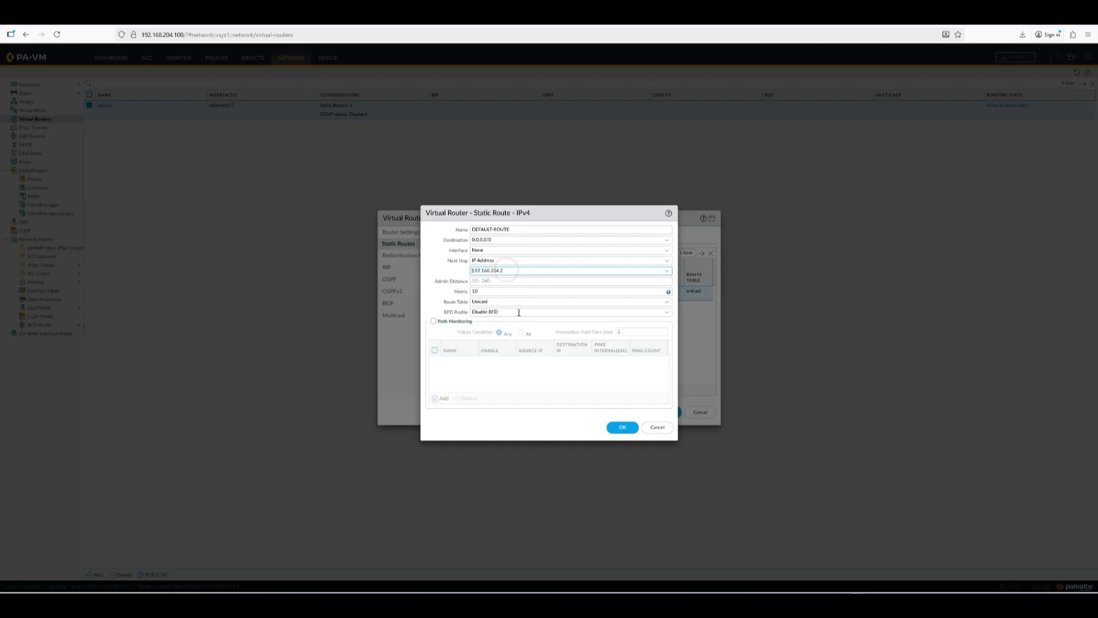
{"action": "left_click", "coordinate": [622, 427]}
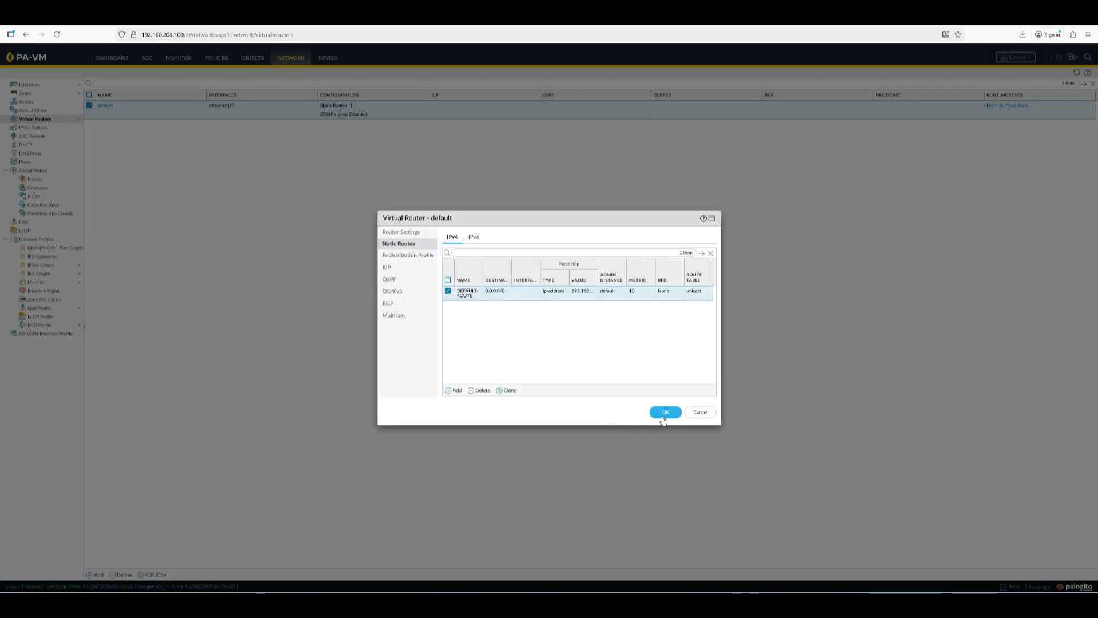
{"action": "left_click", "coordinate": [663, 417]}
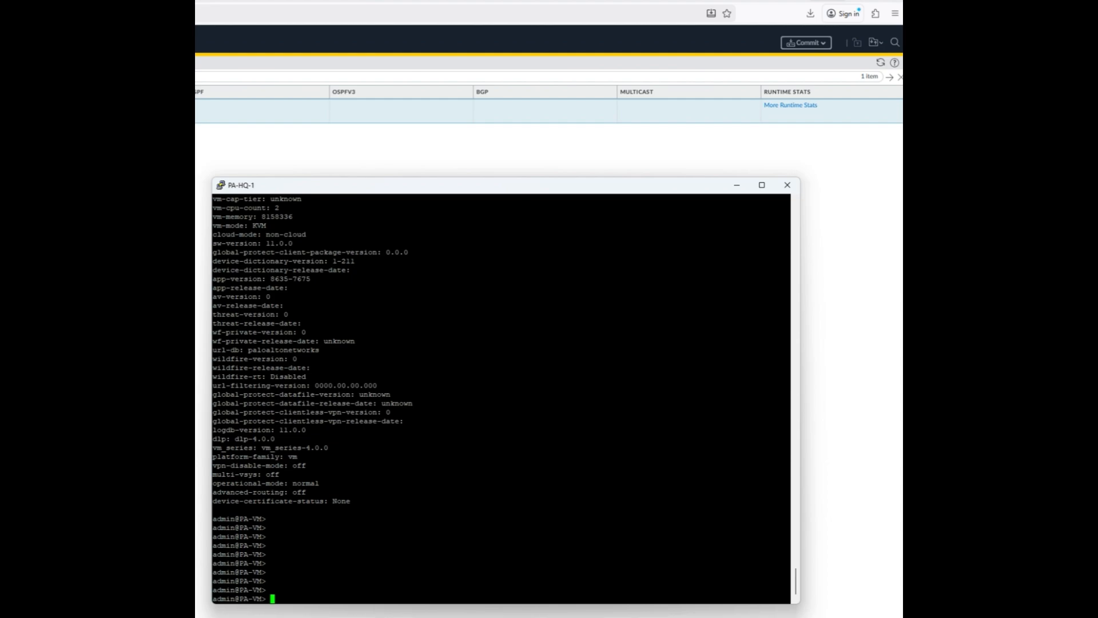
Step: Ping 8.8.8.8 from the PA-HQ-1 CLI and stop it after replies arrive
{"action": "left_click", "coordinate": [669, 425]}
{"action": "type", "text": "p"}
{"action": "key", "text": "BackSpace"}
{"action": "key", "text": "BackSpace"}
{"action": "key", "text": "BackSpace"}
{"action": "type", "text": "ping host 8.8.8.8"}
{"action": "key", "text": "Return"}
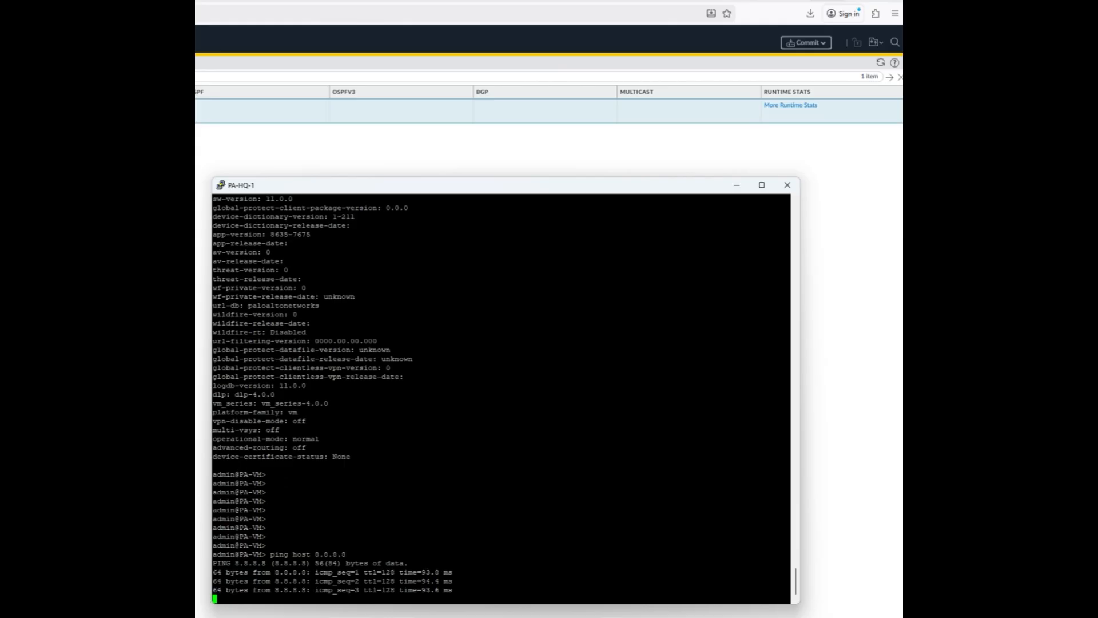
{"action": "left_click_drag", "start_coordinate": [421, 590], "coordinate": [475, 590]}
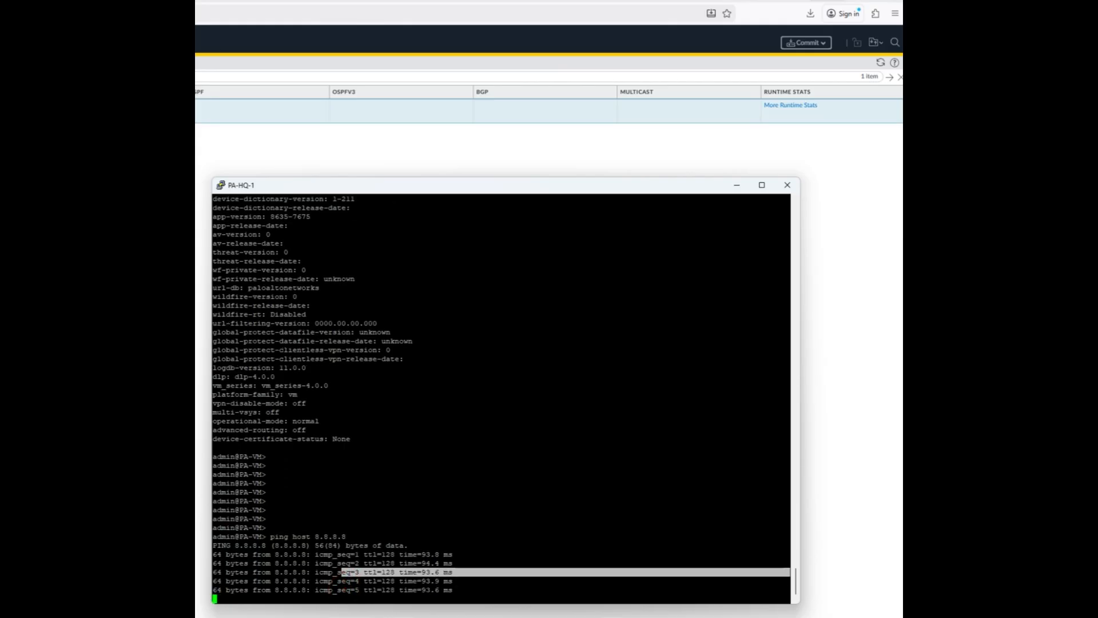
{"action": "key", "text": "ctrl+c"}
{"action": "key", "text": "Return"}
{"action": "key", "text": "Return"}
{"action": "key", "text": "Return"}
{"action": "key", "text": "Return"}
{"action": "key", "text": "Return"}
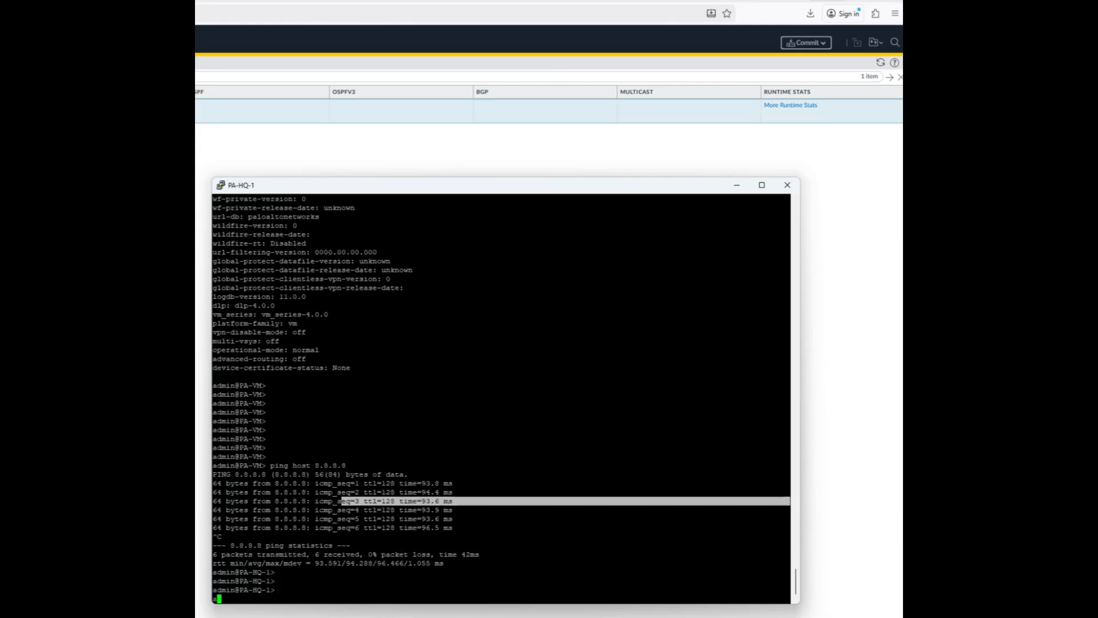
Step: Ping google.com to confirm DNS resolution, stopping it after successful replies
{"action": "type", "text": "ping "}
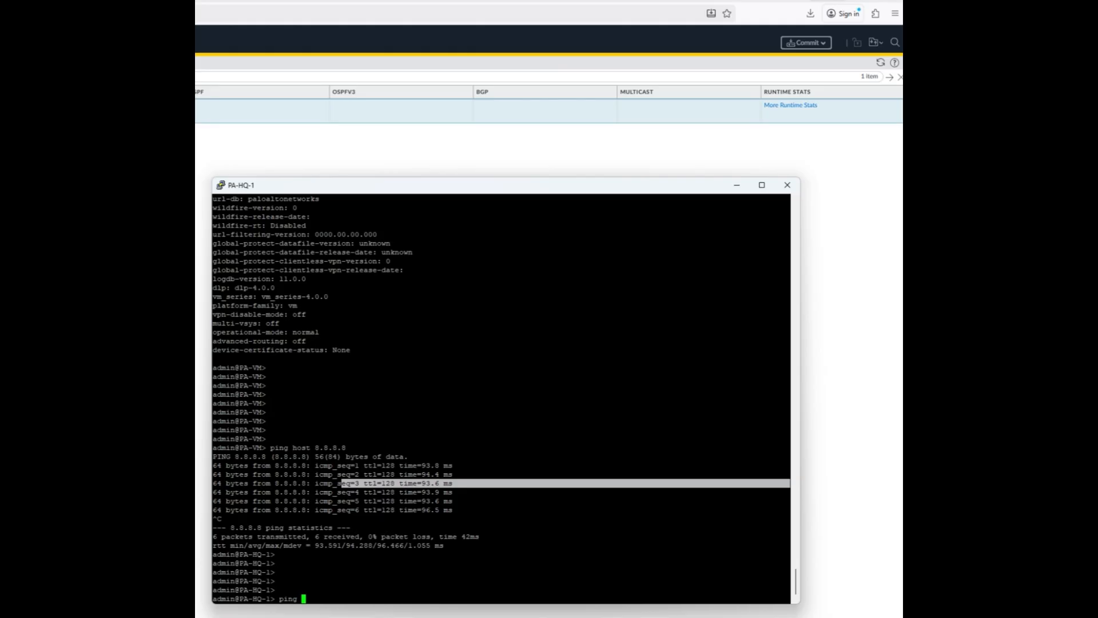
{"action": "type", "text": "host google.com"}
{"action": "key", "text": "Return"}
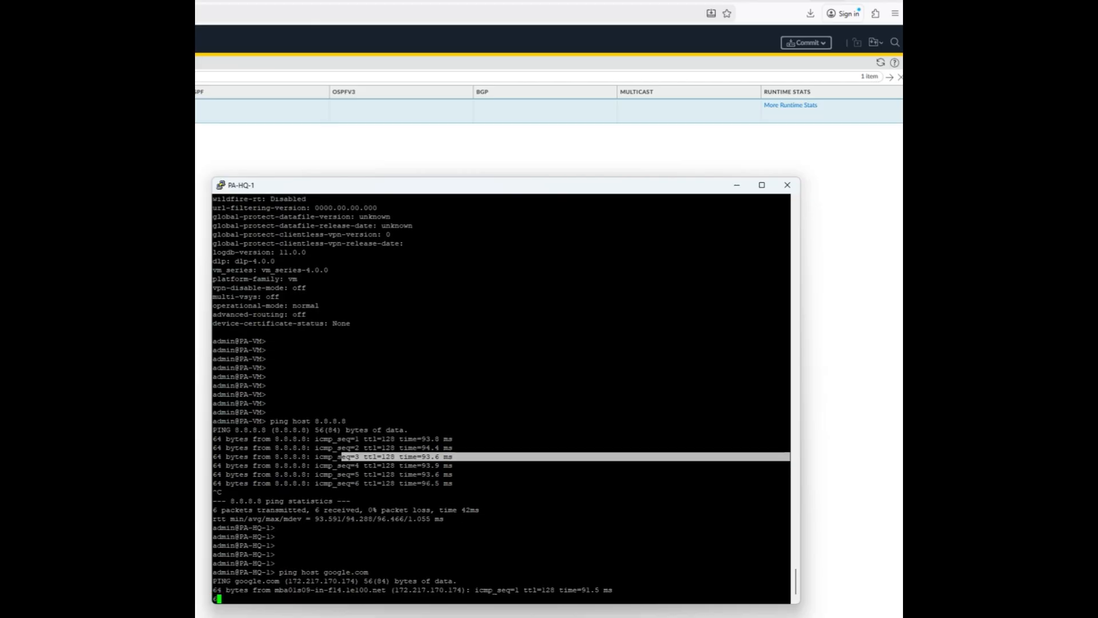
{"action": "left_click_drag", "start_coordinate": [396, 581], "coordinate": [463, 590]}
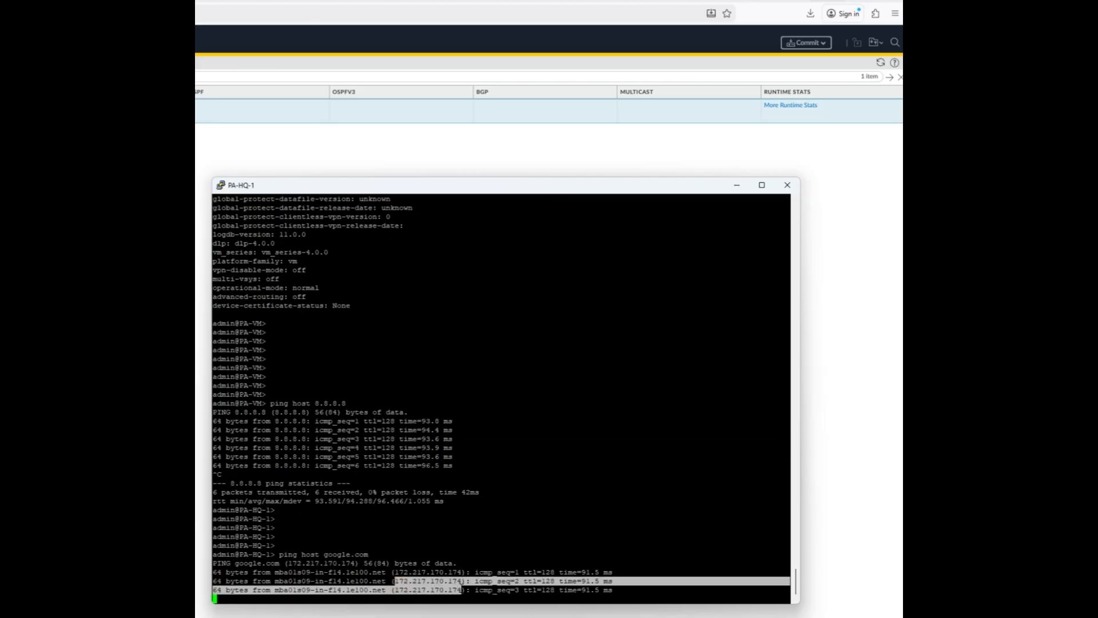
{"action": "key", "text": "ctrl+c"}
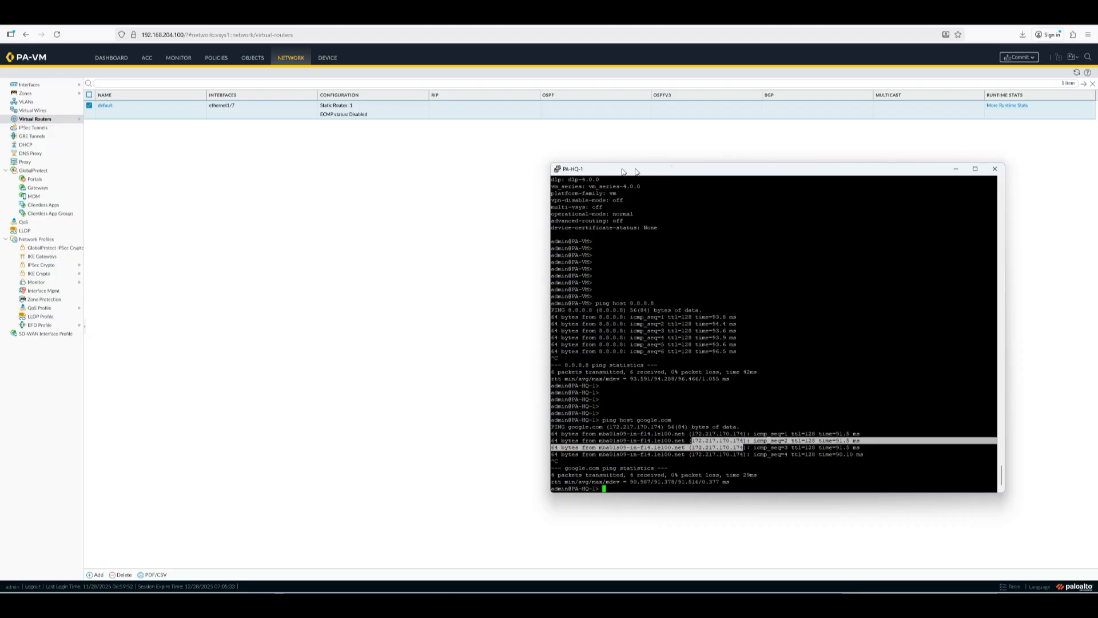
{"action": "left_click_drag", "start_coordinate": [362, 182], "coordinate": [46, 176]}
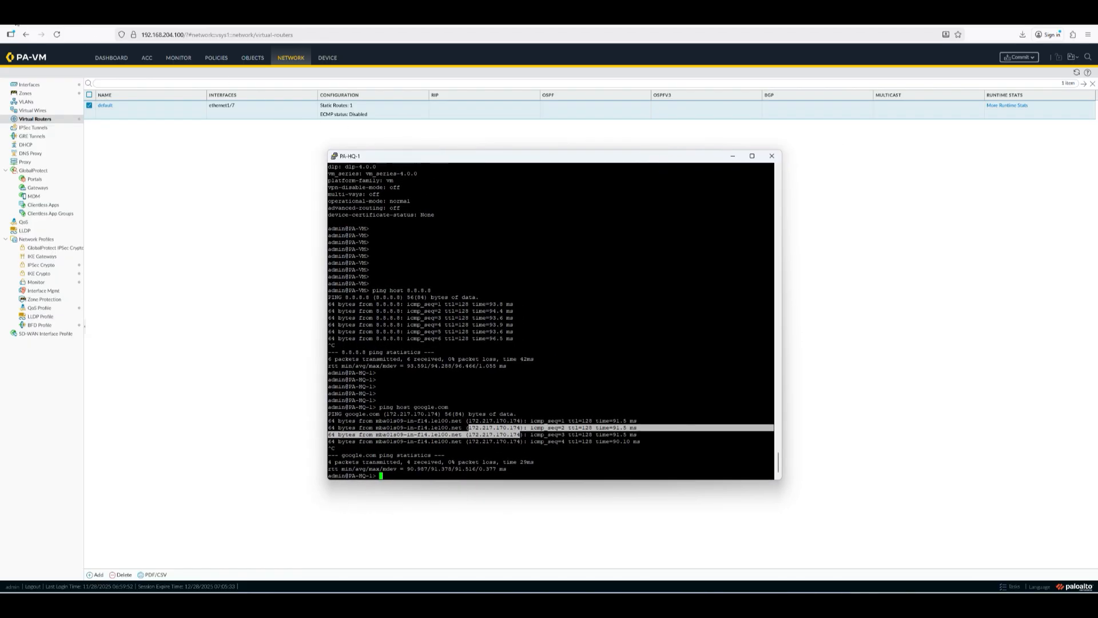